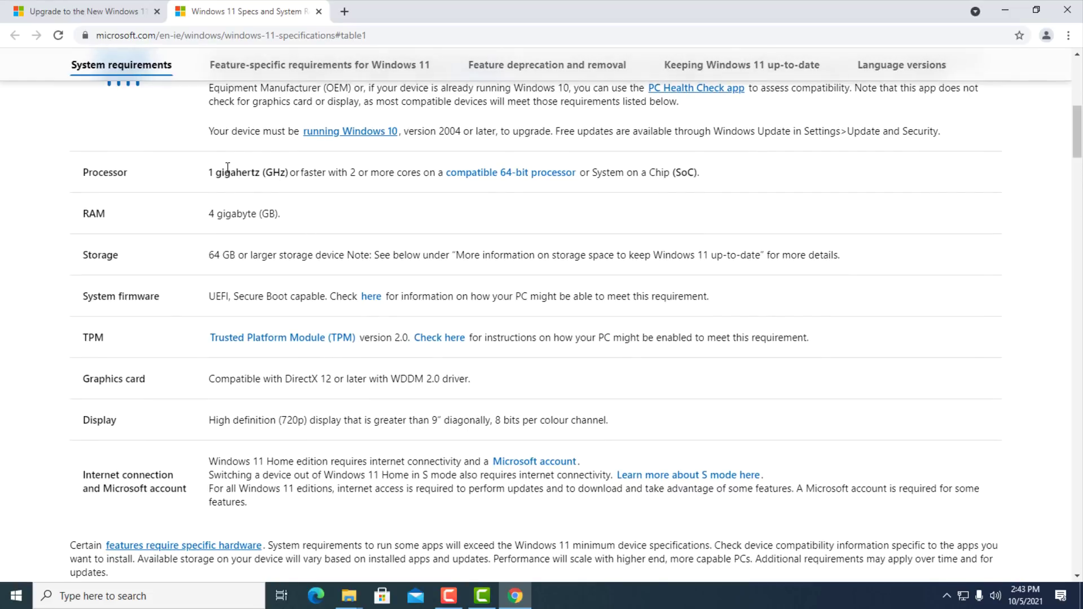
- Examine the Windows 11 minimum requirements for processor, RAM, storage, firmware, TPM and graphics card, plus the feature-specific requirements
{"action": "left_click_drag", "start_coordinate": [213, 168], "coordinate": [275, 177]}
{"action": "left_click_drag", "start_coordinate": [378, 172], "coordinate": [319, 165]}
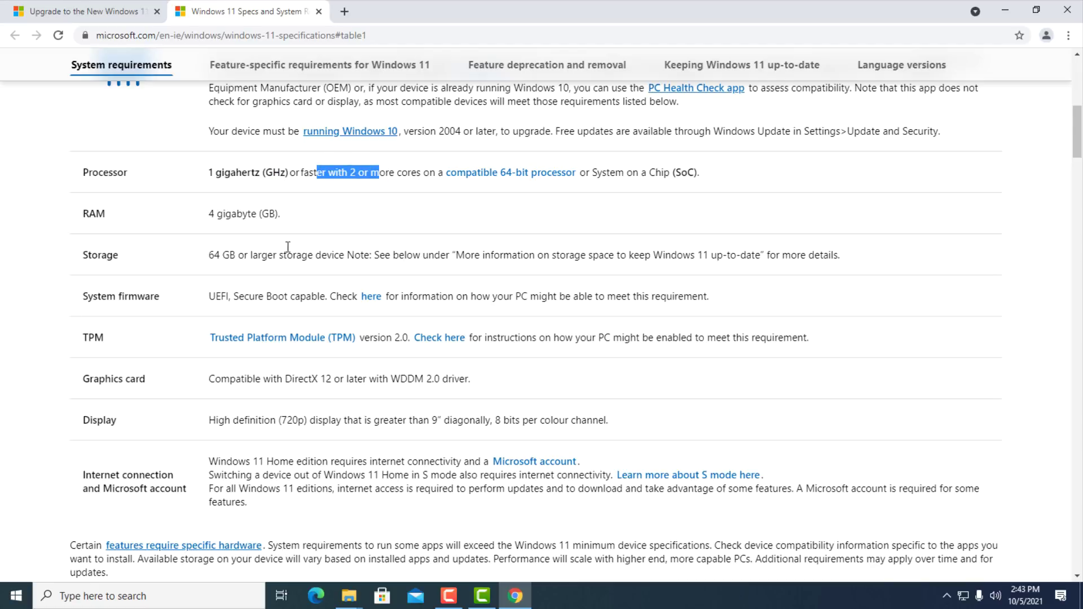
{"action": "left_click_drag", "start_coordinate": [212, 213], "coordinate": [291, 217]}
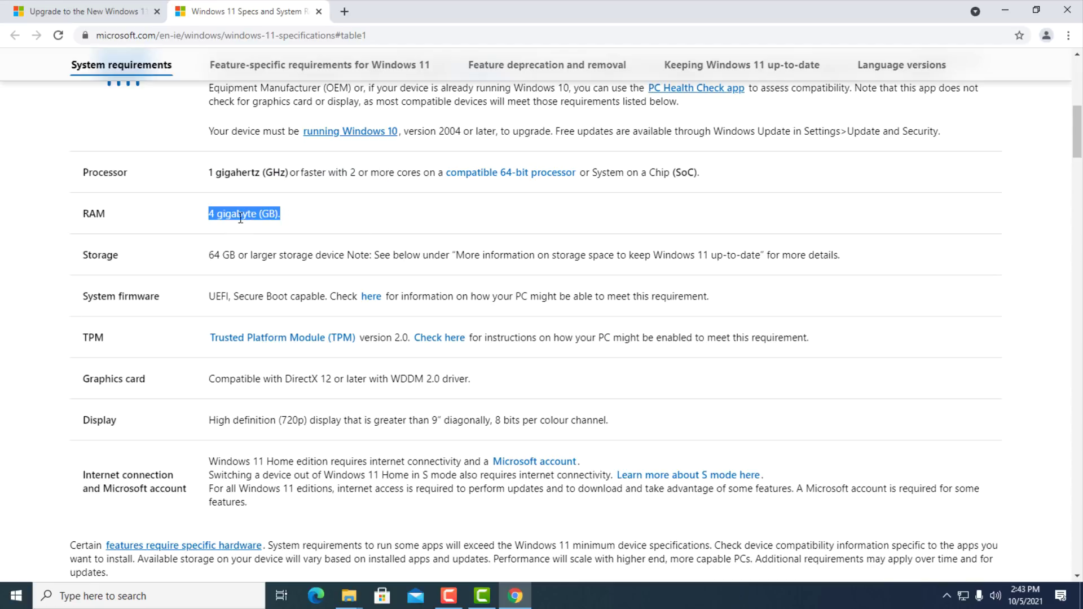
{"action": "left_click_drag", "start_coordinate": [199, 260], "coordinate": [291, 270]}
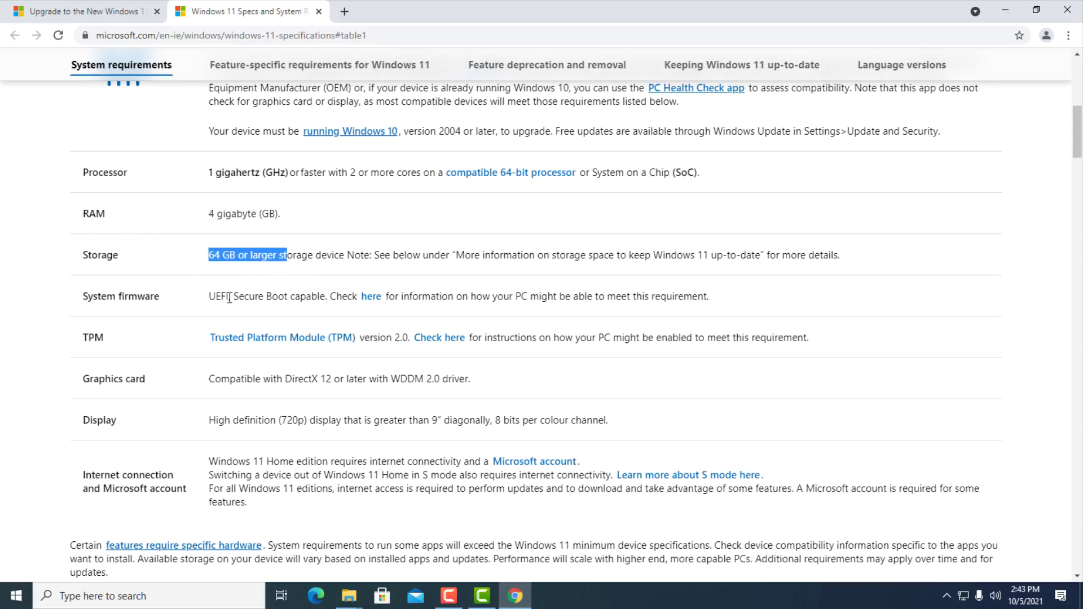
{"action": "left_click_drag", "start_coordinate": [229, 297], "coordinate": [305, 308]}
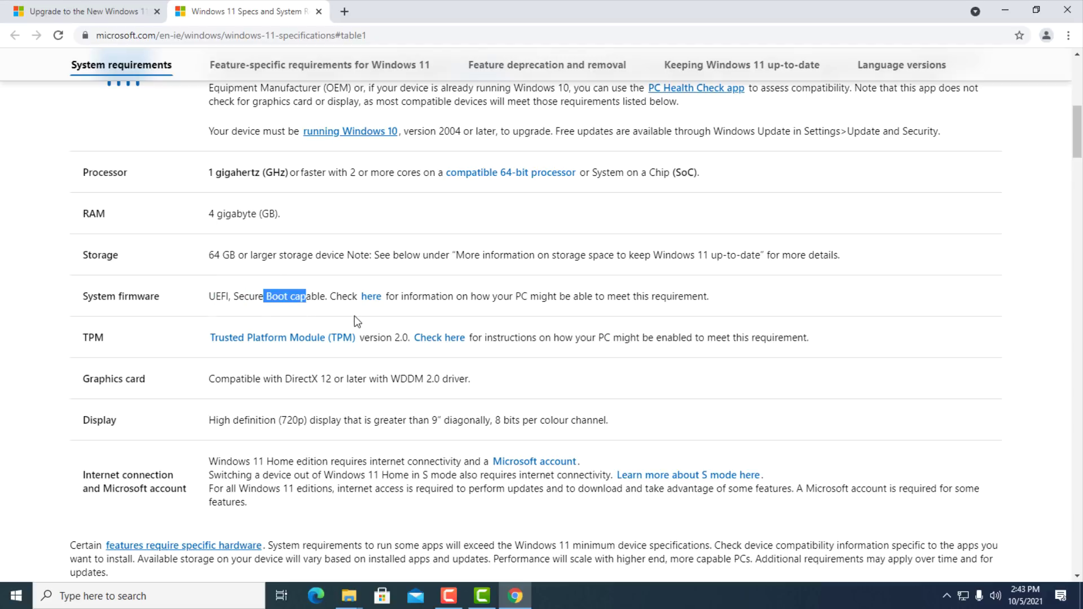
{"action": "left_click_drag", "start_coordinate": [192, 338], "coordinate": [546, 359]}
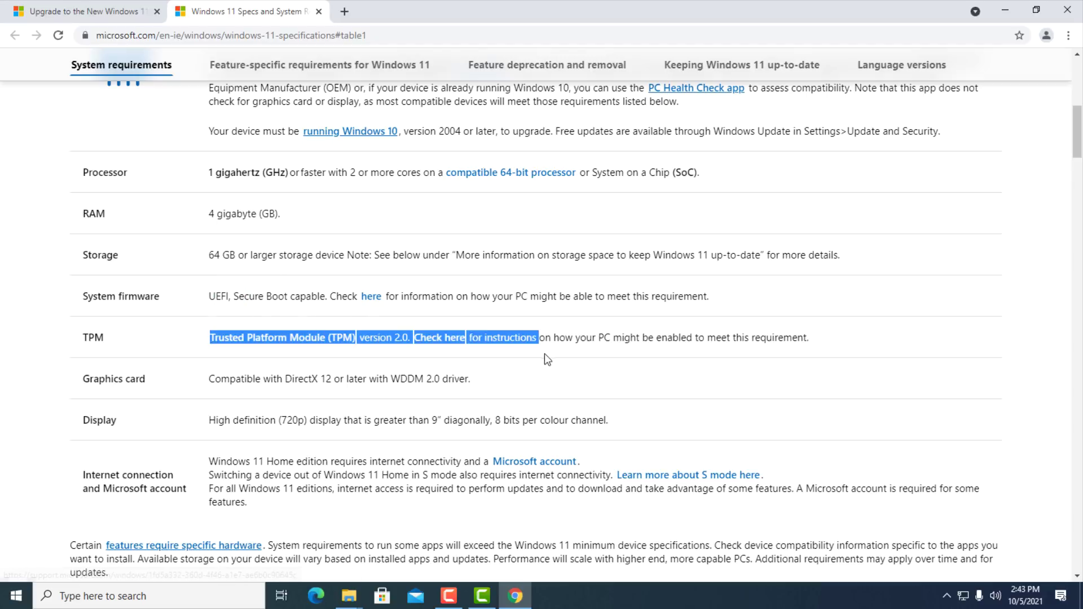
{"action": "left_click", "coordinate": [211, 378]}
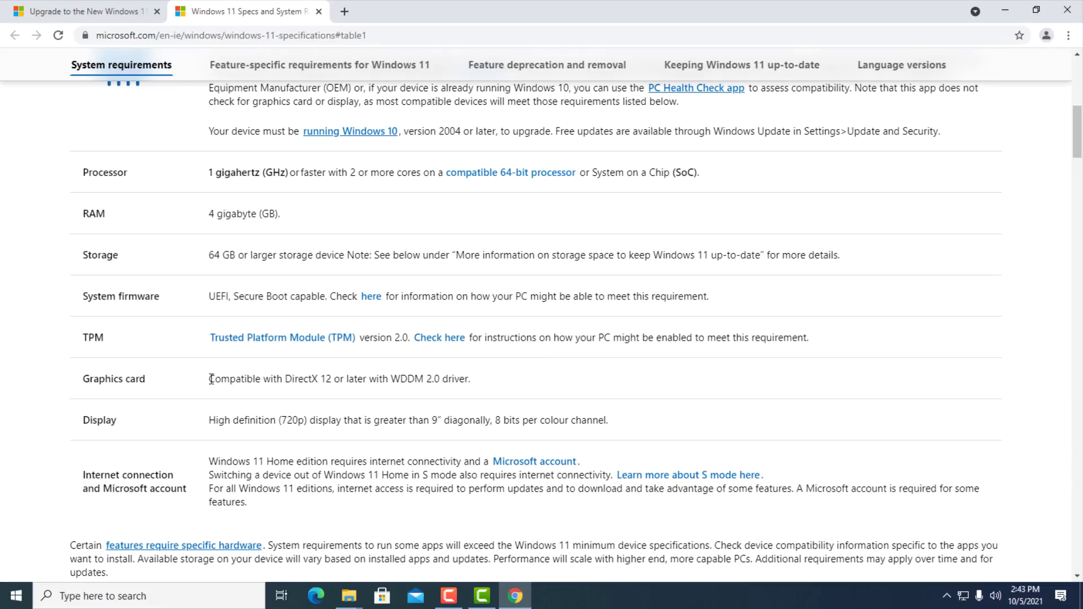
{"action": "left_click_drag", "start_coordinate": [211, 379], "coordinate": [363, 393]}
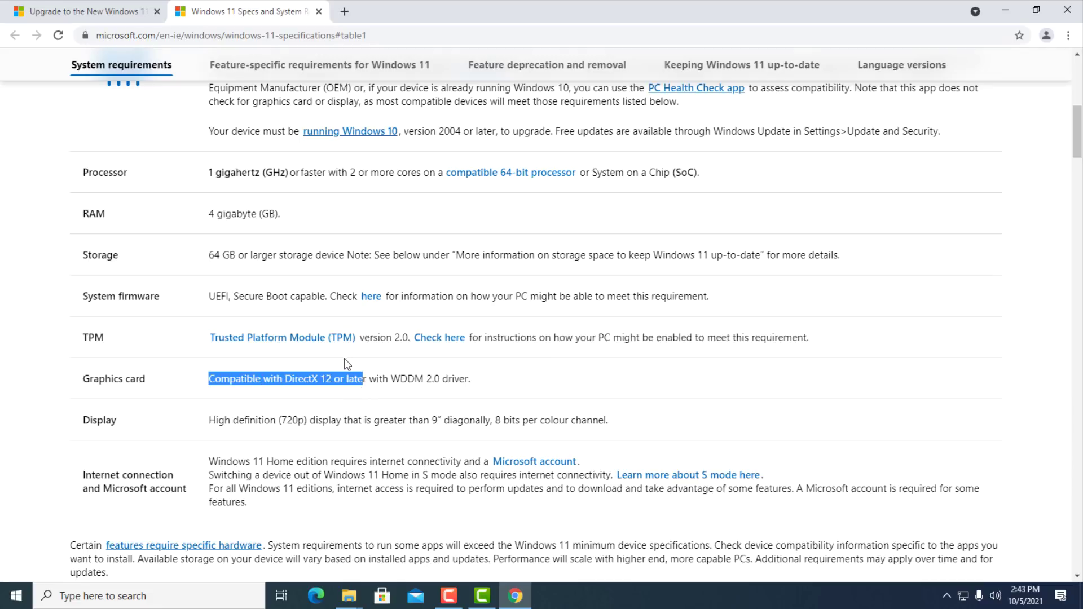
{"action": "scroll", "coordinate": [359, 310], "scroll_direction": "down", "scroll_amount": 3}
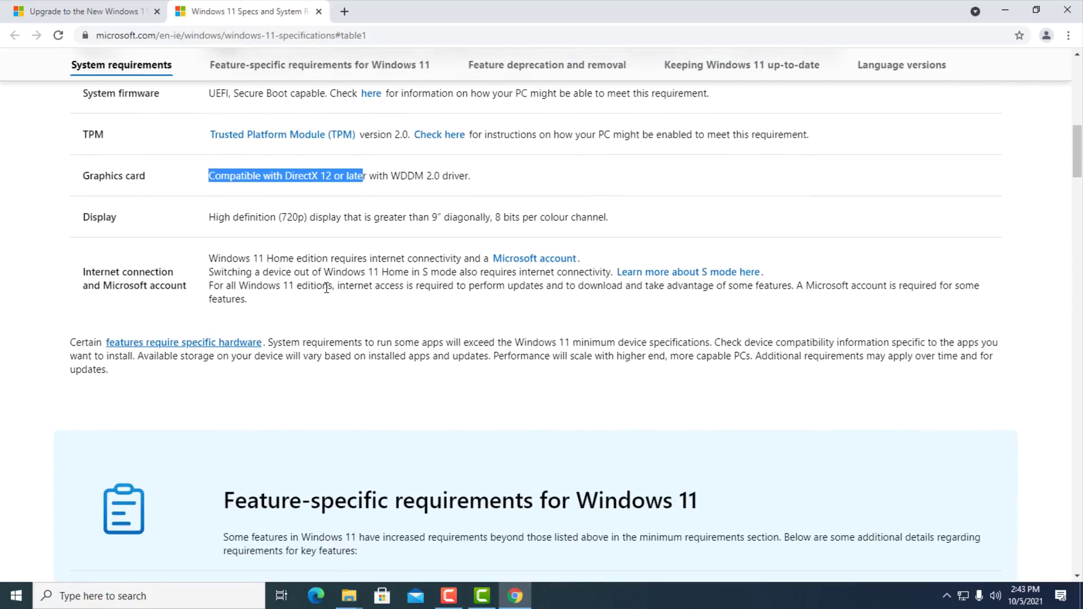
{"action": "scroll", "coordinate": [326, 288], "scroll_direction": "down", "scroll_amount": 5}
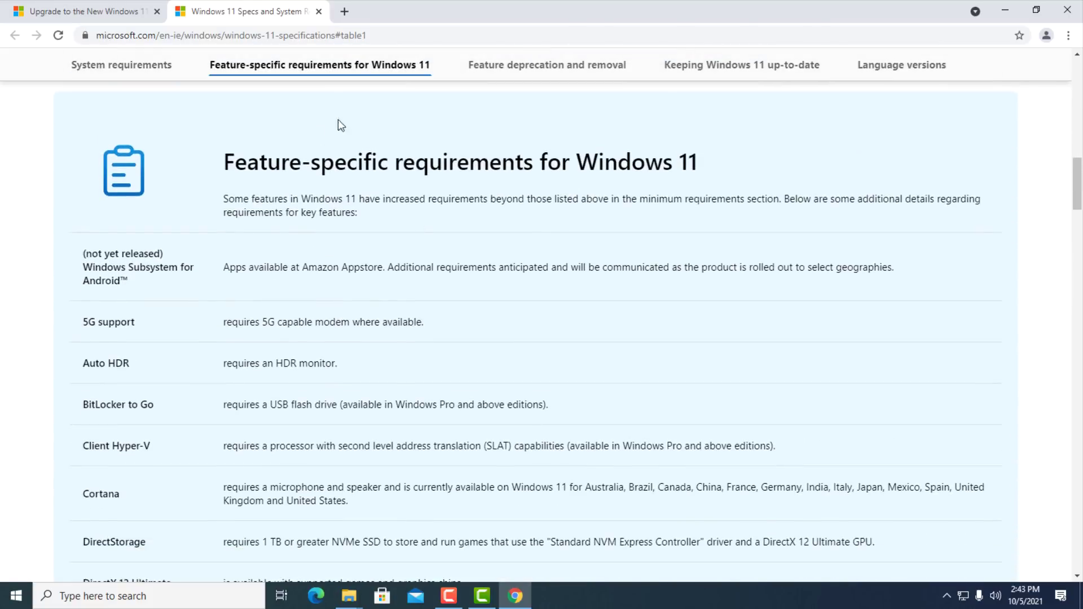
- Download the PC Health Check app from the page's compatibility section and launch its installer from the desktop
{"action": "left_click_drag", "start_coordinate": [1076, 186], "coordinate": [1065, 493]}
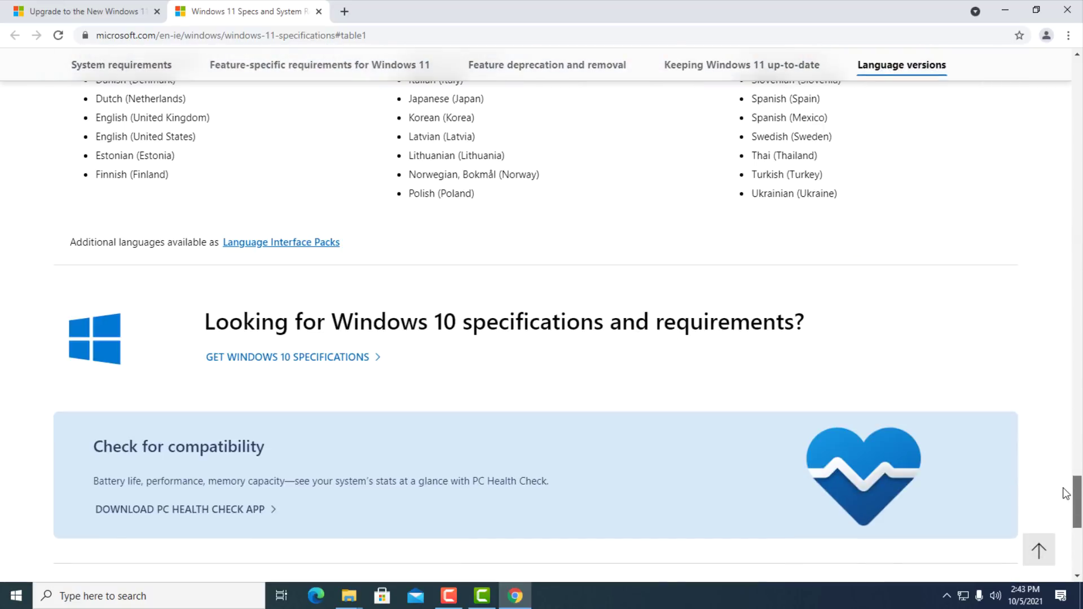
{"action": "left_click", "coordinate": [191, 510]}
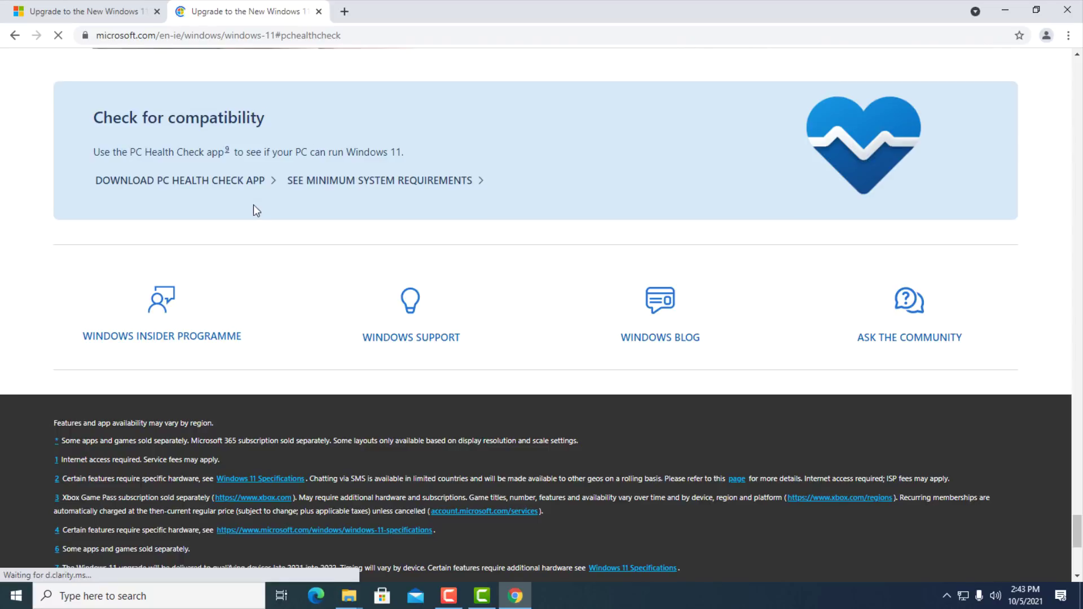
{"action": "left_click", "coordinate": [184, 181]}
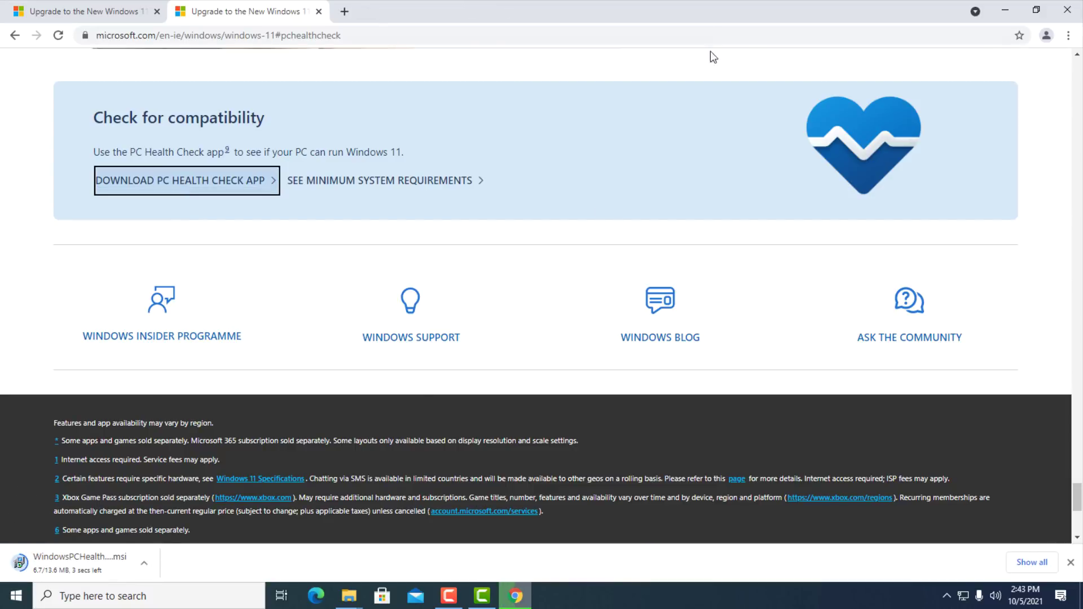
{"action": "left_click", "coordinate": [1014, 15]}
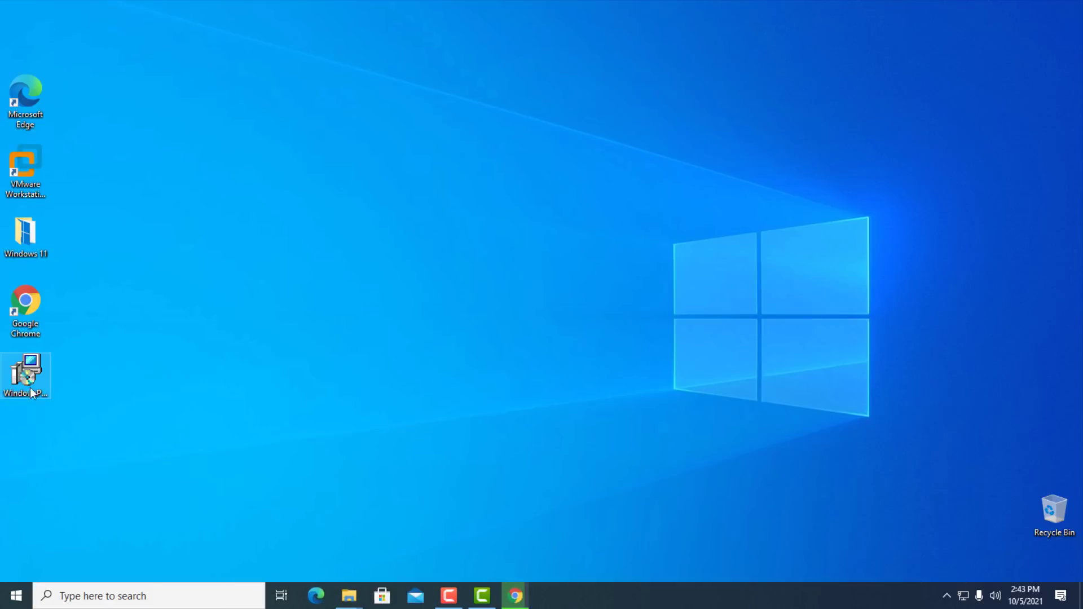
{"action": "double_click", "coordinate": [28, 375]}
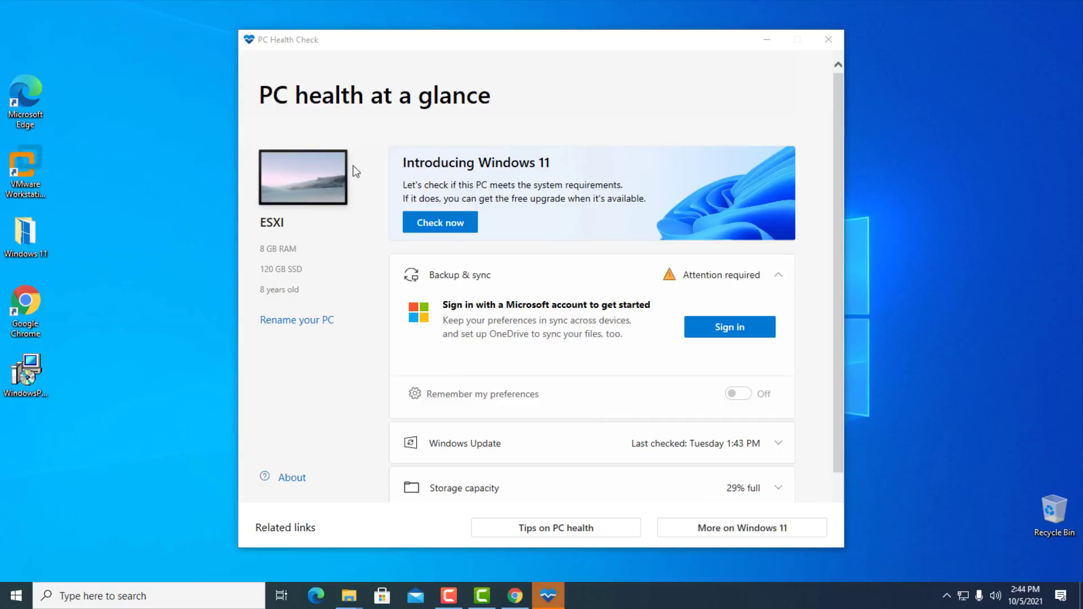
- Look over the PC's specifications in PC Health Check and run the Windows 11 compatibility check
{"action": "left_click", "coordinate": [262, 235]}
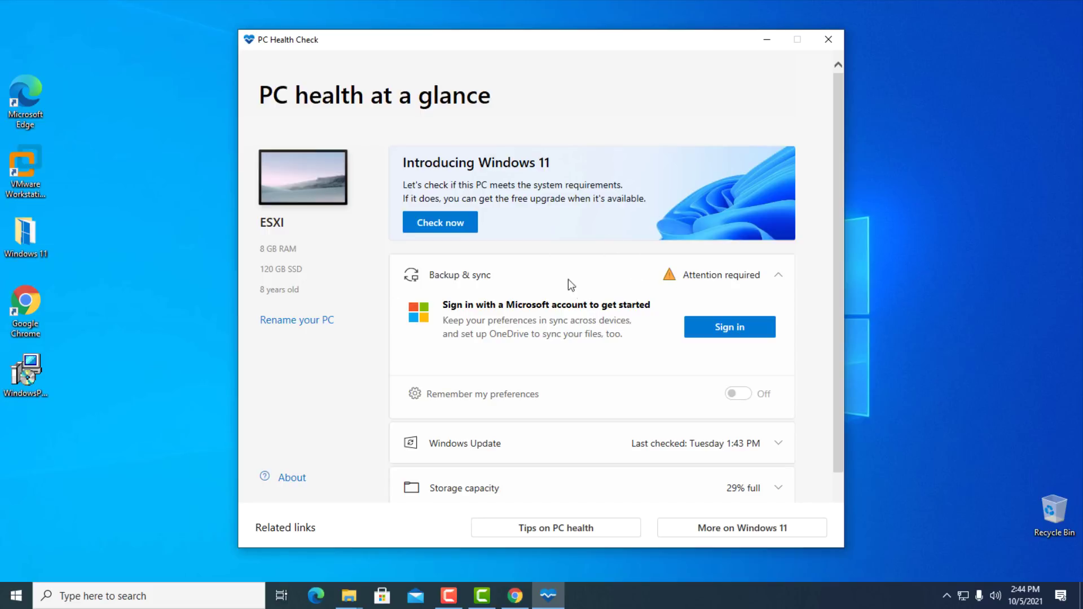
{"action": "scroll", "coordinate": [456, 241], "scroll_direction": "down", "scroll_amount": 1}
{"action": "scroll", "coordinate": [472, 201], "scroll_direction": "up", "scroll_amount": 1}
{"action": "left_click", "coordinate": [442, 224]}
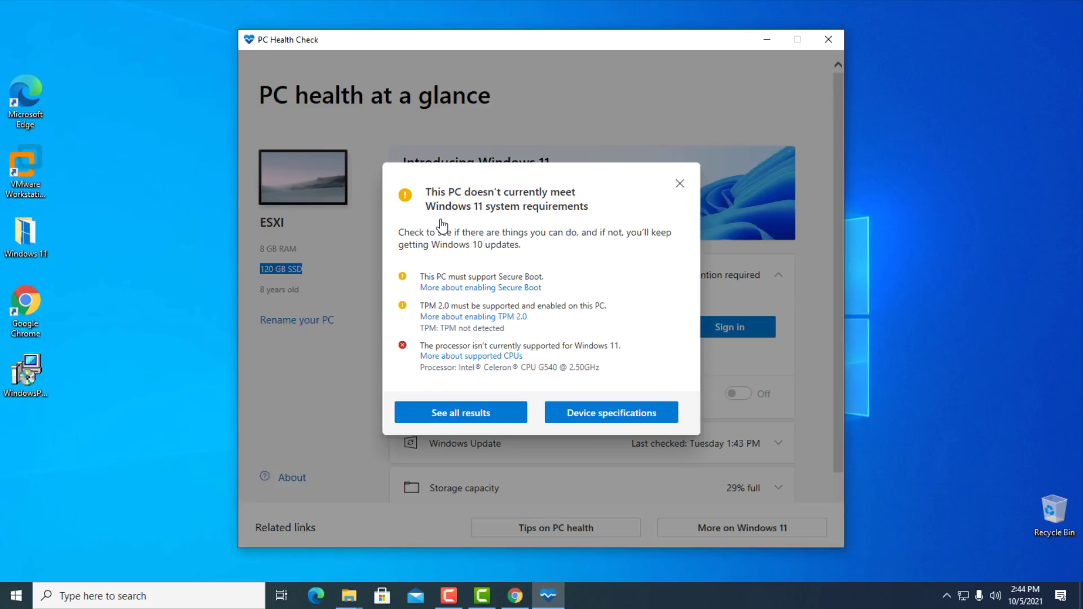
- Examine the compatibility results for Secure Boot, TPM 2.0 and the processor
{"action": "left_click_drag", "start_coordinate": [424, 278], "coordinate": [546, 277]}
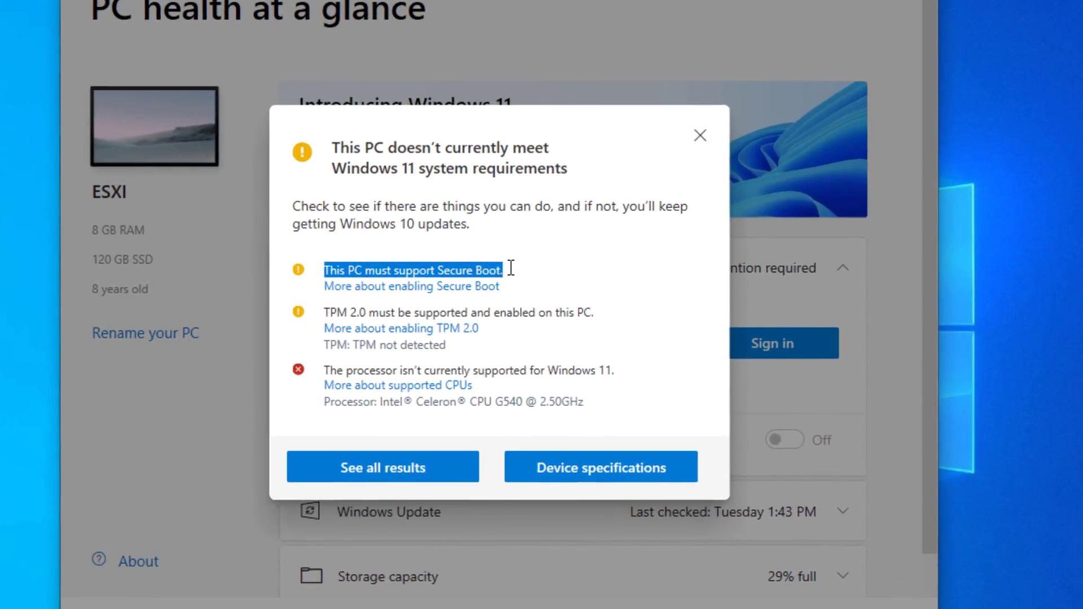
{"action": "left_click_drag", "start_coordinate": [370, 312], "coordinate": [539, 317]}
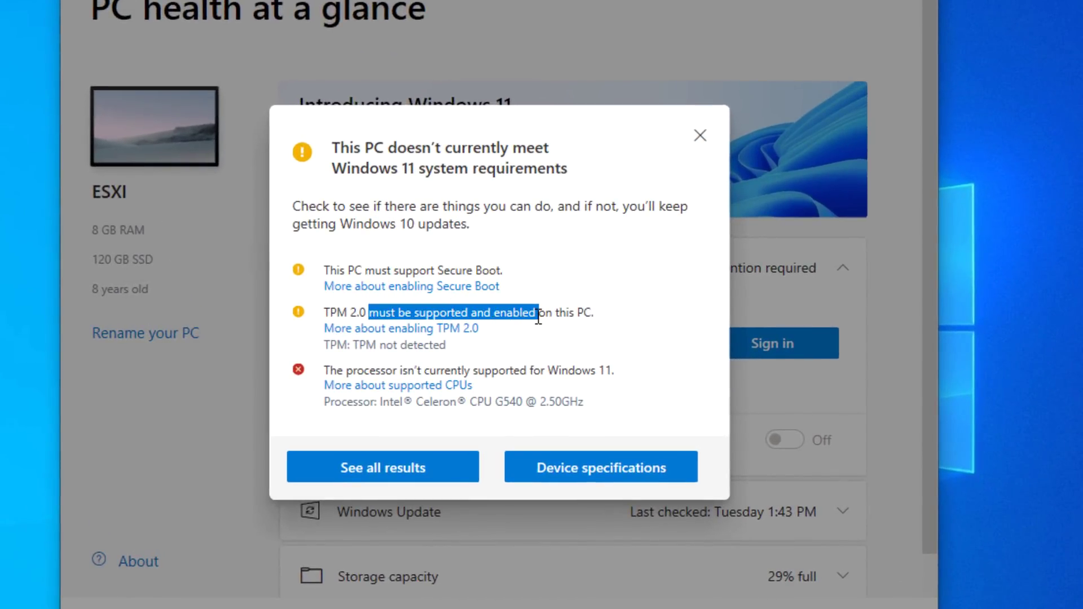
{"action": "left_click_drag", "start_coordinate": [325, 370], "coordinate": [531, 372]}
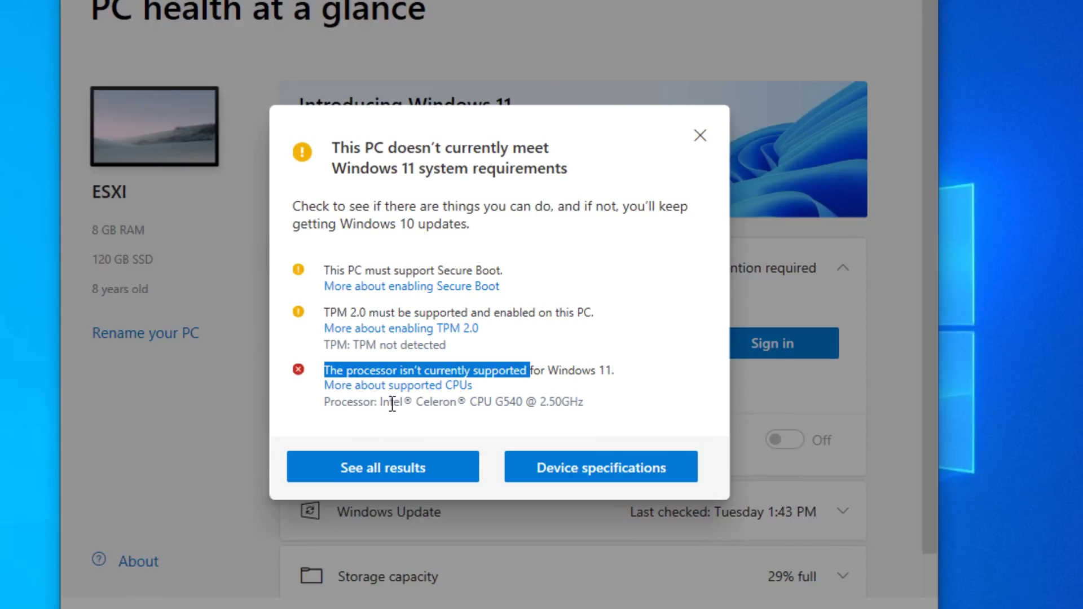
{"action": "left_click_drag", "start_coordinate": [381, 401], "coordinate": [441, 410]}
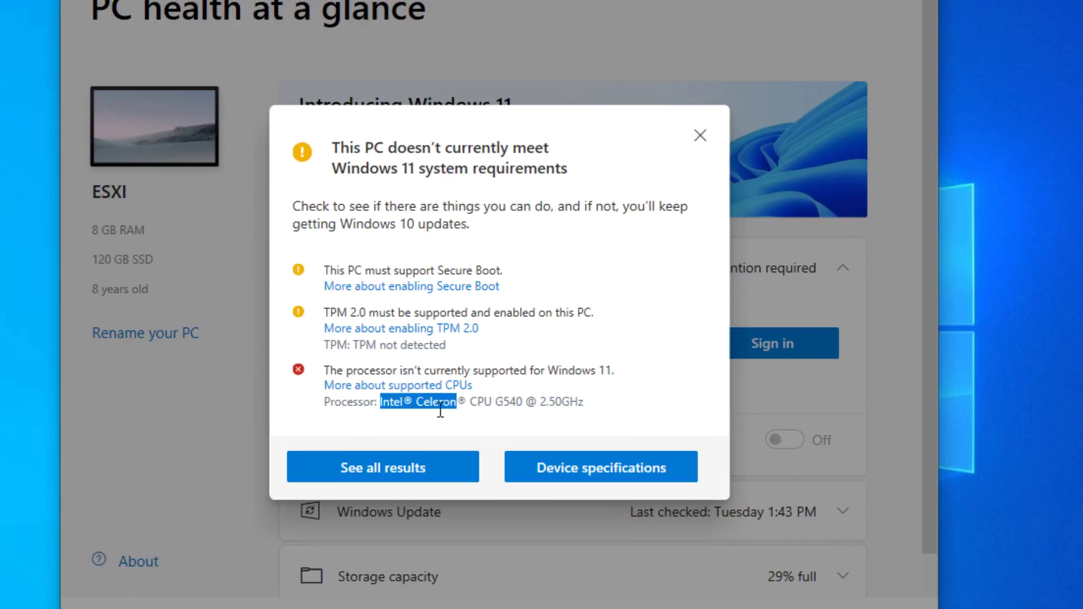
{"action": "left_click", "coordinate": [505, 402]}
{"action": "left_click_drag", "start_coordinate": [506, 402], "coordinate": [513, 403]}
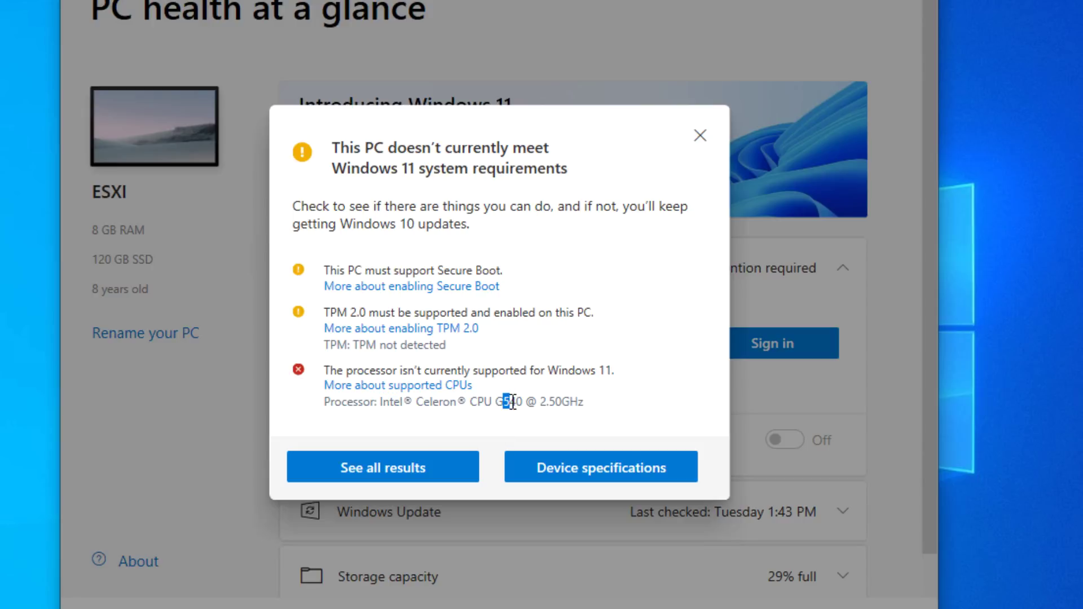
{"action": "double_click", "coordinate": [545, 402]}
- Open Task Manager and display the CPU's performance details
{"action": "key", "text": "ctrl+shift+Escape"}
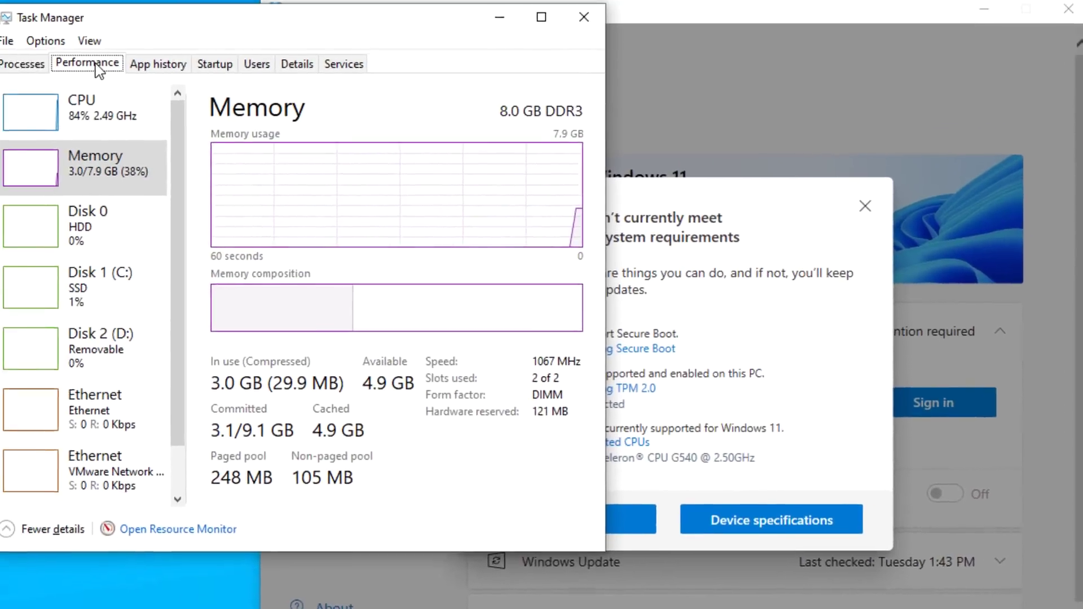
{"action": "left_click", "coordinate": [42, 123]}
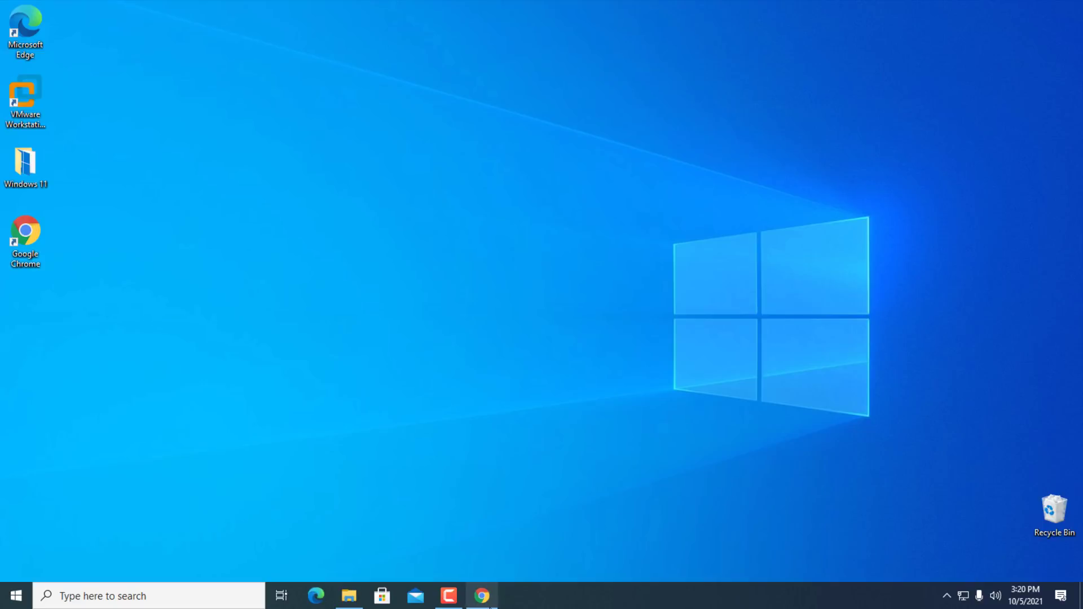
- Switch to Chrome and review the options on the Download Windows 11 page, including the disk image (ISO) choices
{"action": "left_click", "coordinate": [491, 603]}
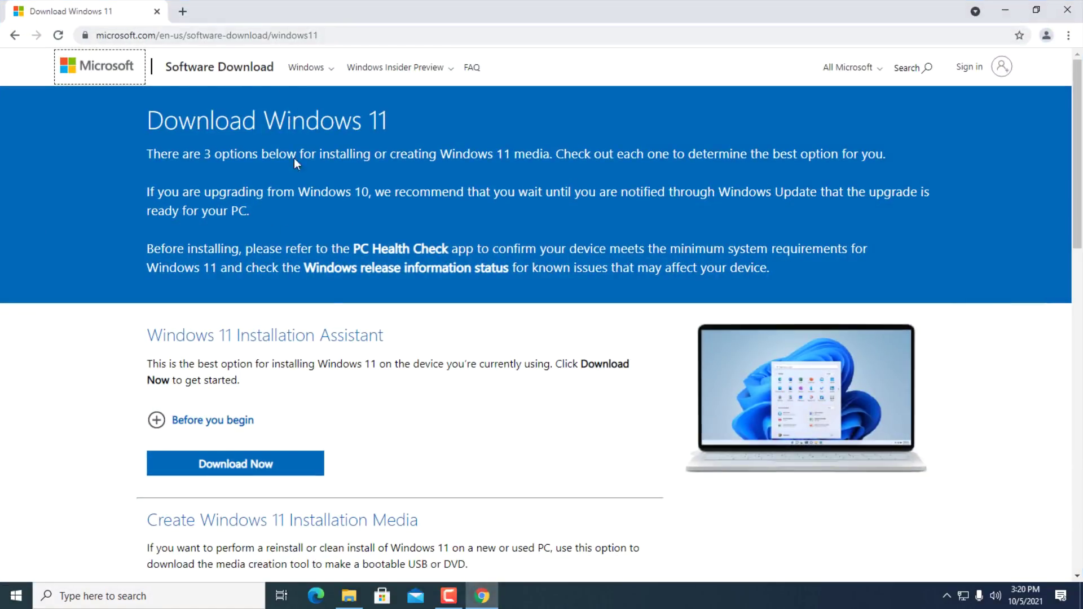
{"action": "scroll", "coordinate": [316, 271], "scroll_direction": "down", "scroll_amount": 5}
{"action": "scroll", "coordinate": [313, 282], "scroll_direction": "down", "scroll_amount": 3}
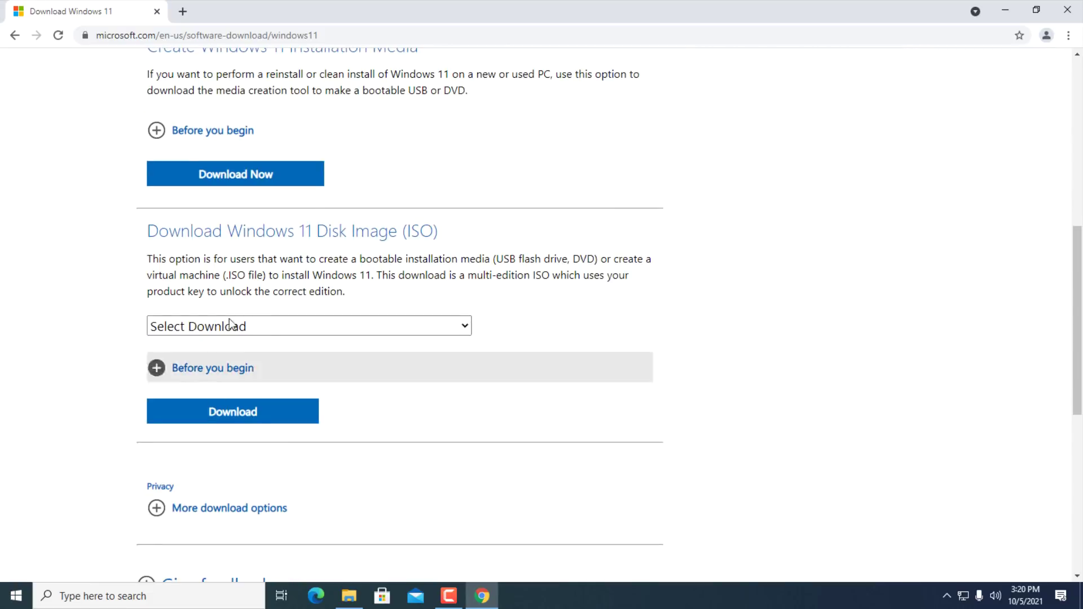
{"action": "left_click", "coordinate": [191, 328]}
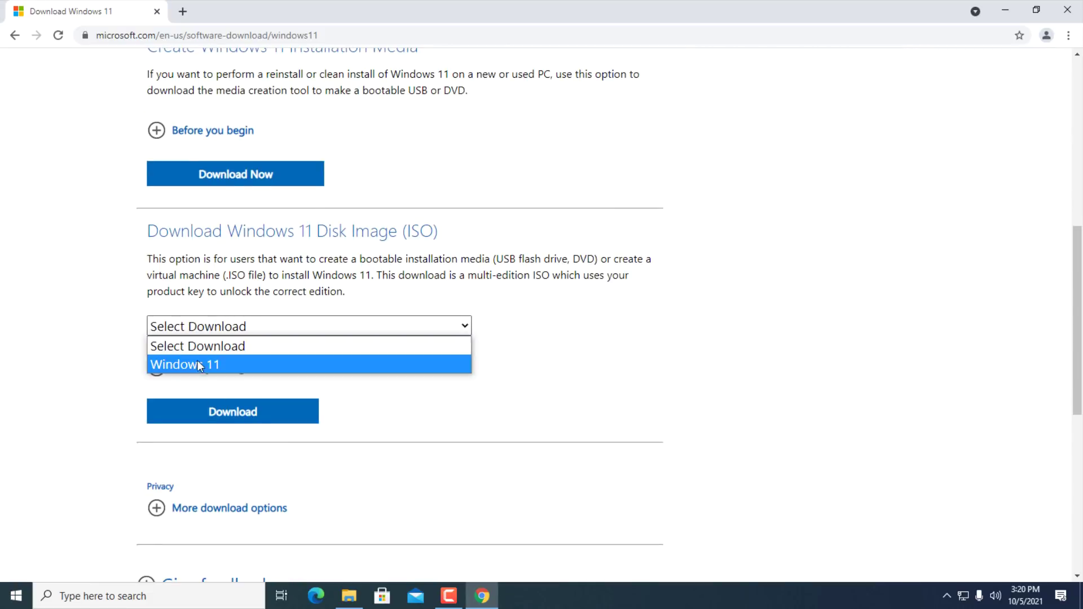
{"action": "left_click", "coordinate": [91, 323]}
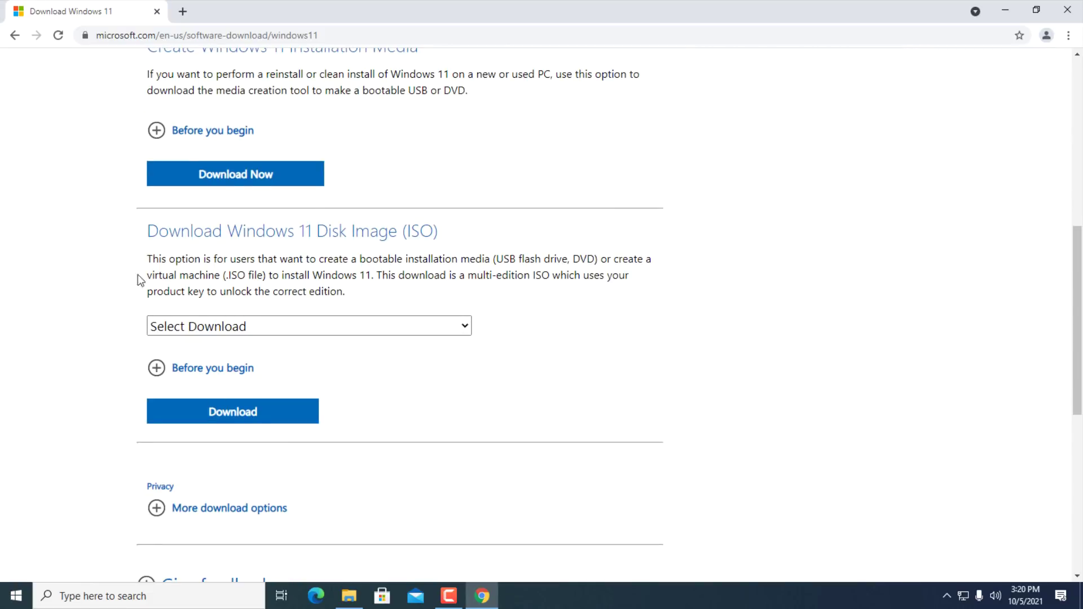
{"action": "scroll", "coordinate": [240, 288], "scroll_direction": "up", "scroll_amount": 4}
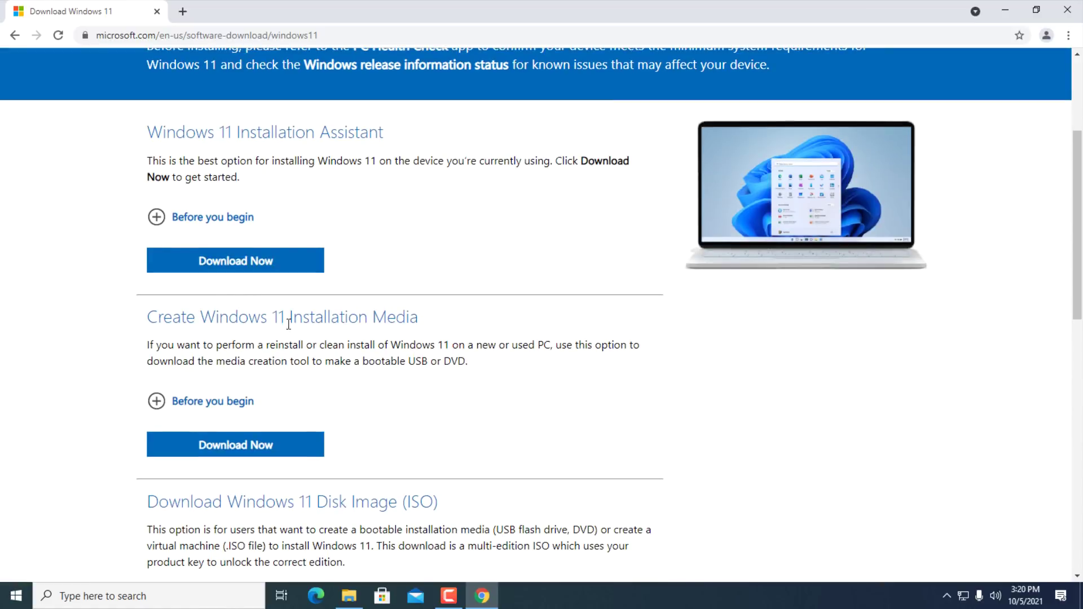
- Download and launch the Windows 11 media creation tool, accepting its license terms
{"action": "left_click", "coordinate": [223, 444]}
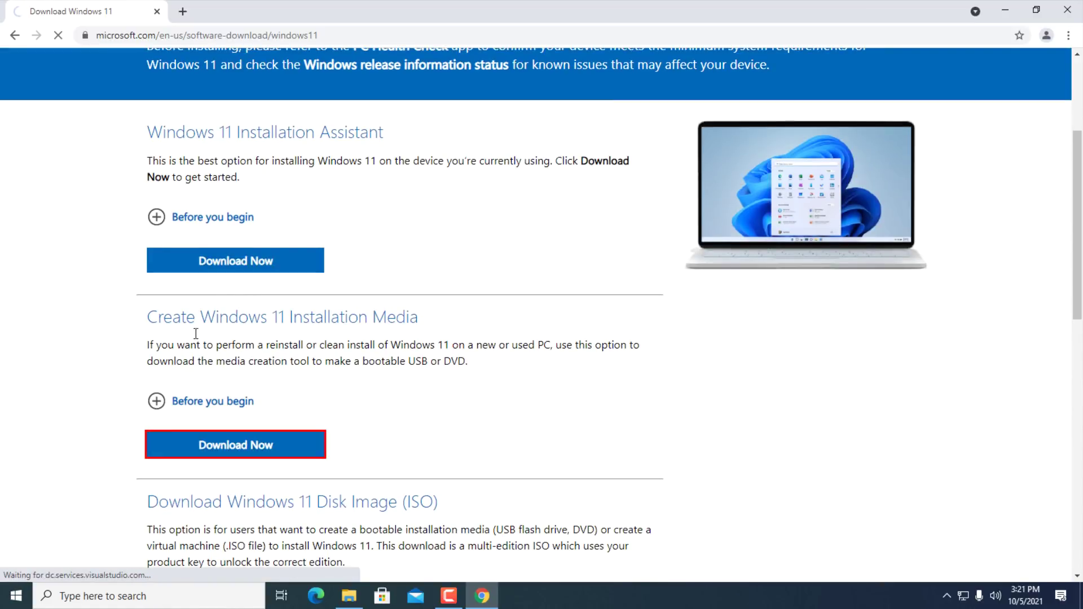
{"action": "left_click_drag", "start_coordinate": [160, 317], "coordinate": [355, 361]}
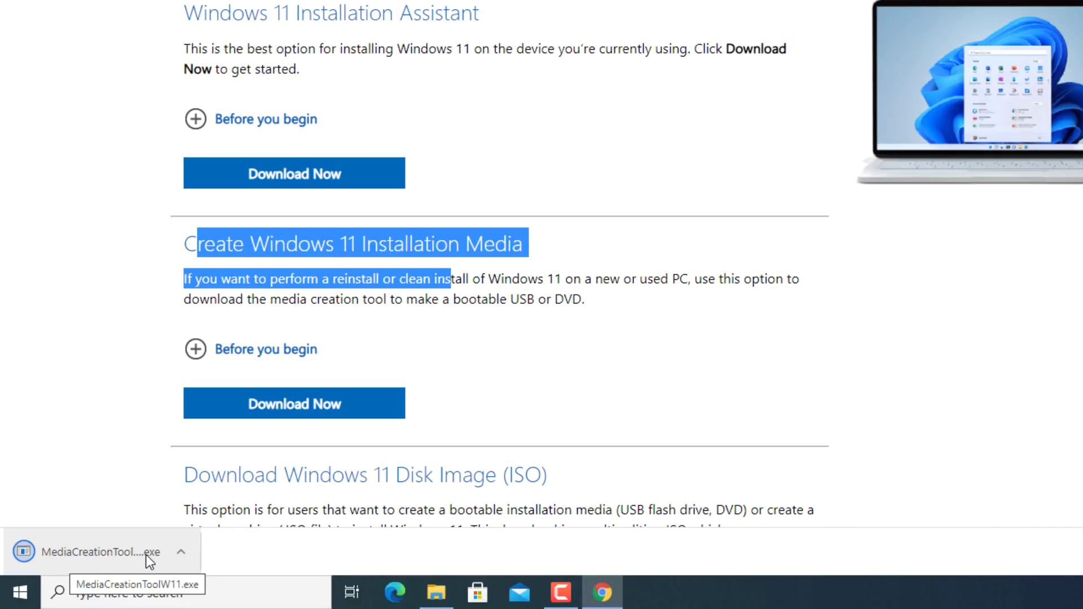
{"action": "left_click", "coordinate": [100, 553]}
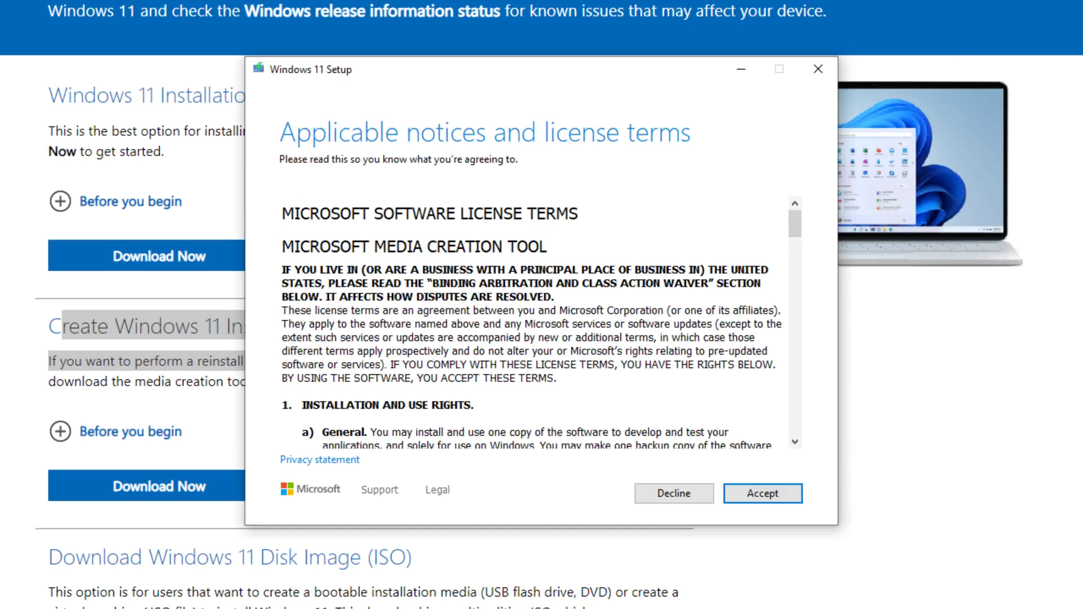
{"action": "left_click", "coordinate": [765, 496]}
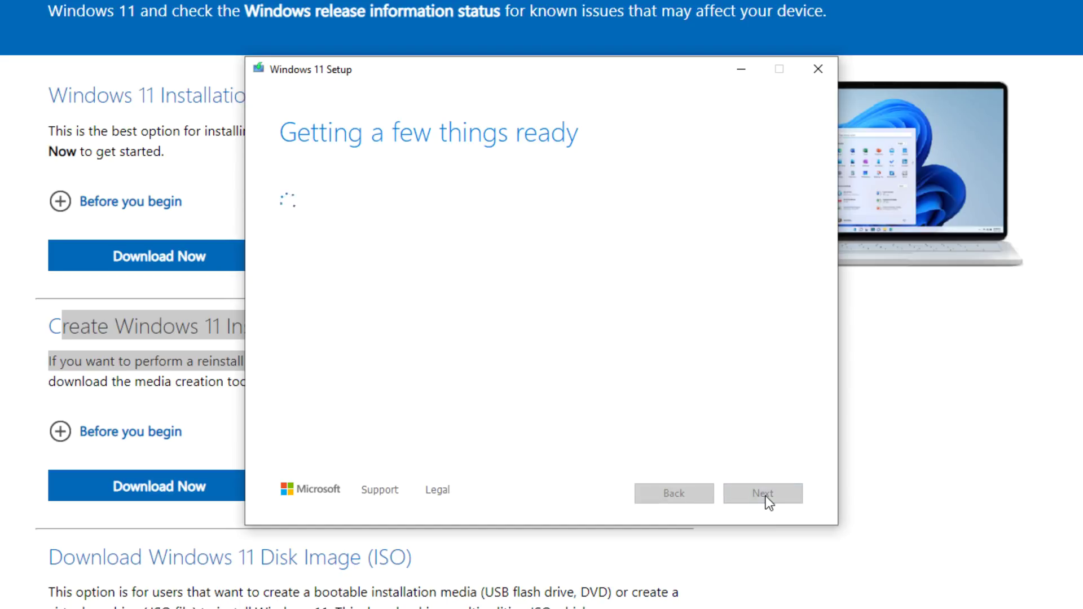
- Review the language and edition choices for the installation media, keeping English (United States) and Windows 11
{"action": "left_click", "coordinate": [445, 200]}
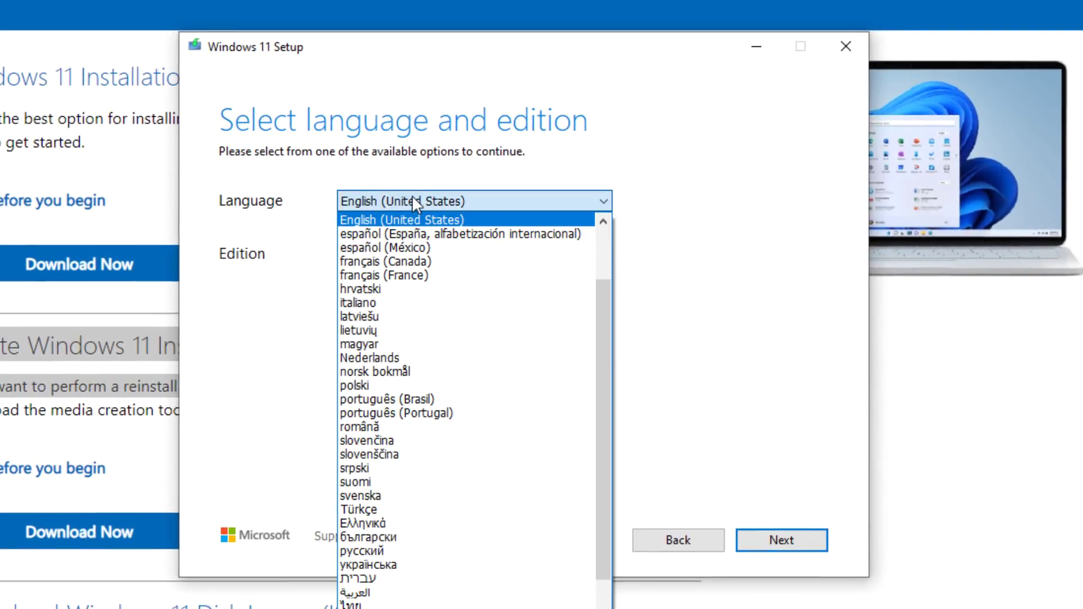
{"action": "left_click", "coordinate": [413, 200]}
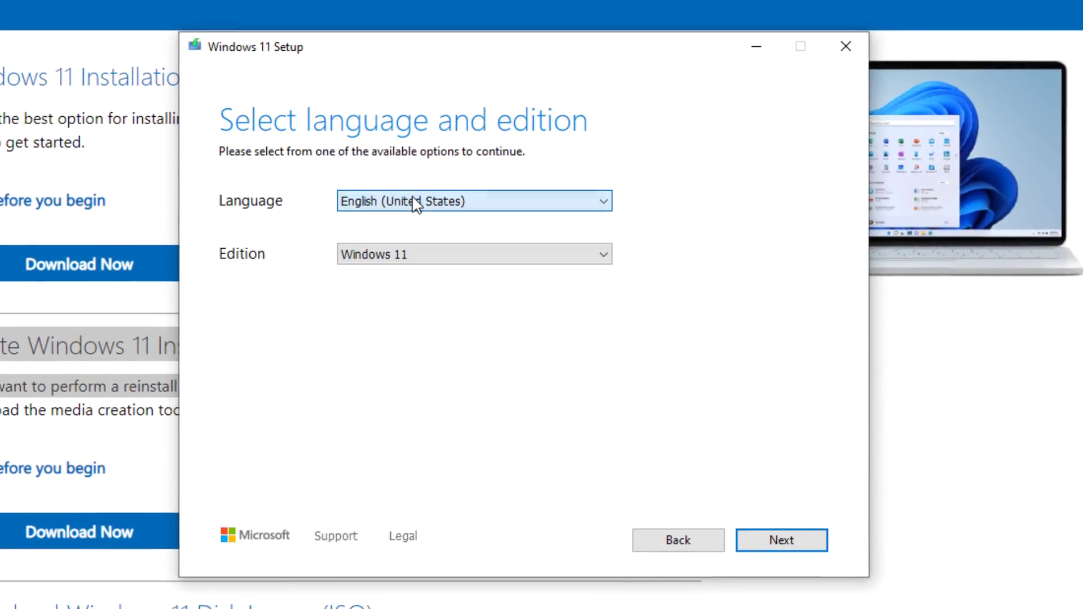
{"action": "left_click", "coordinate": [379, 257]}
{"action": "left_click", "coordinate": [379, 255]}
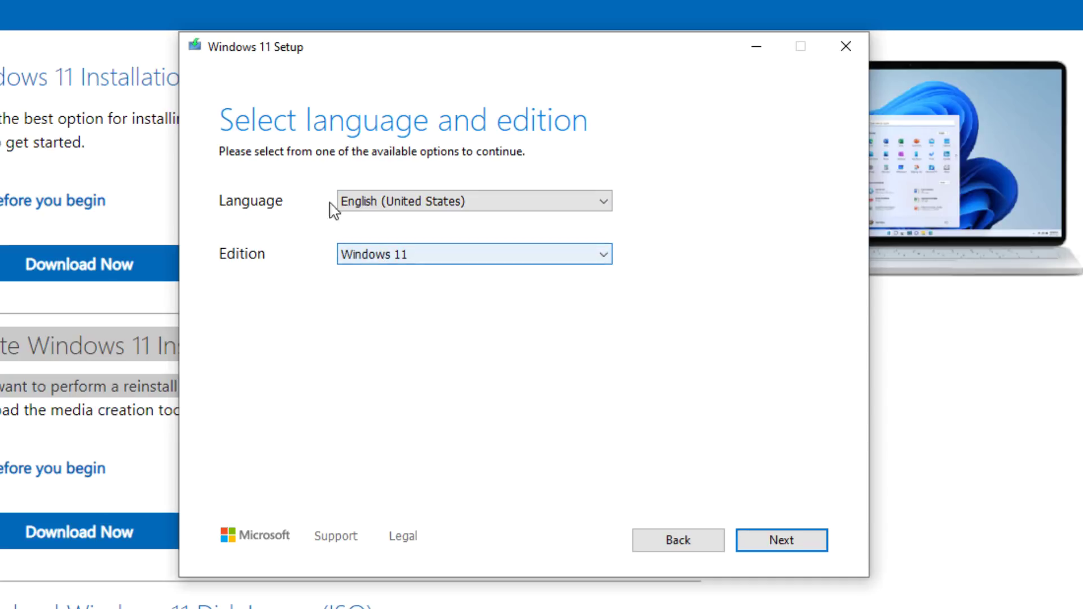
- Accept the language and edition, choose ISO file as the media, and save it as Windows.iso in Documents to begin downloading
{"action": "left_click", "coordinate": [794, 539]}
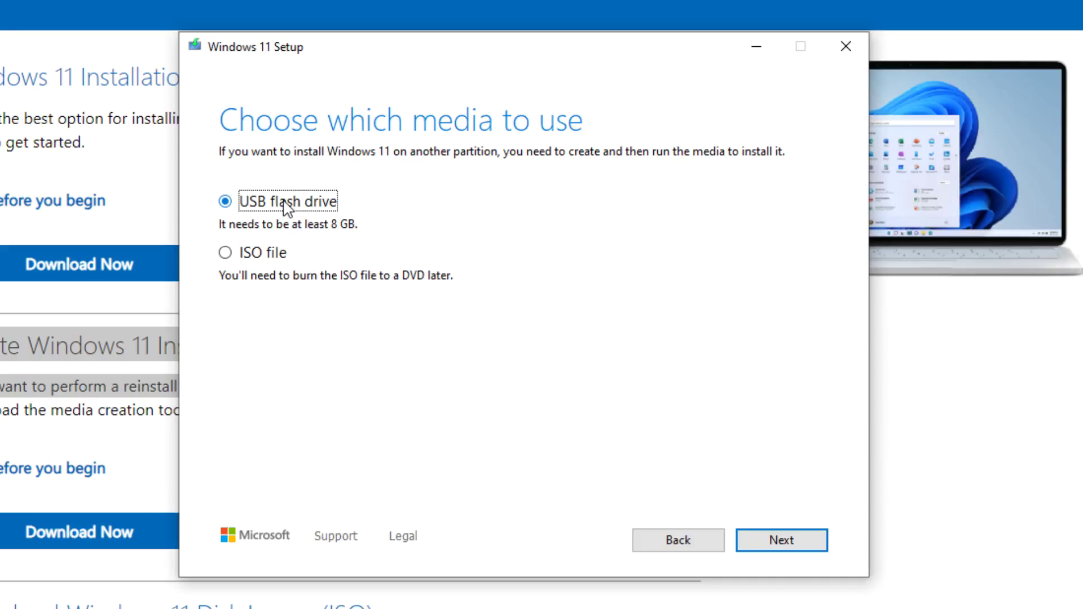
{"action": "left_click", "coordinate": [263, 256]}
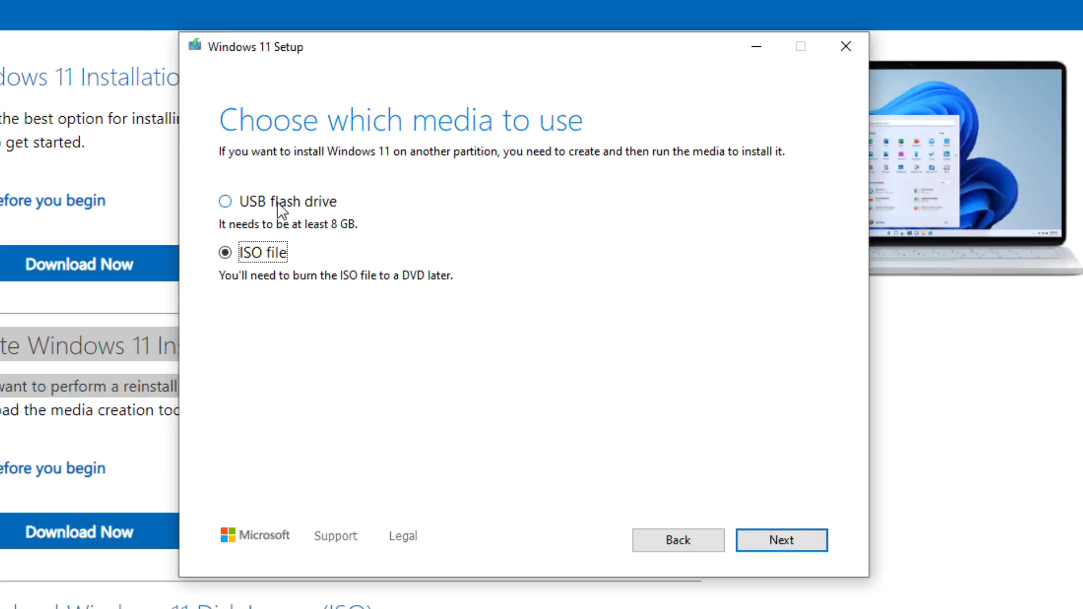
{"action": "left_click", "coordinate": [796, 546]}
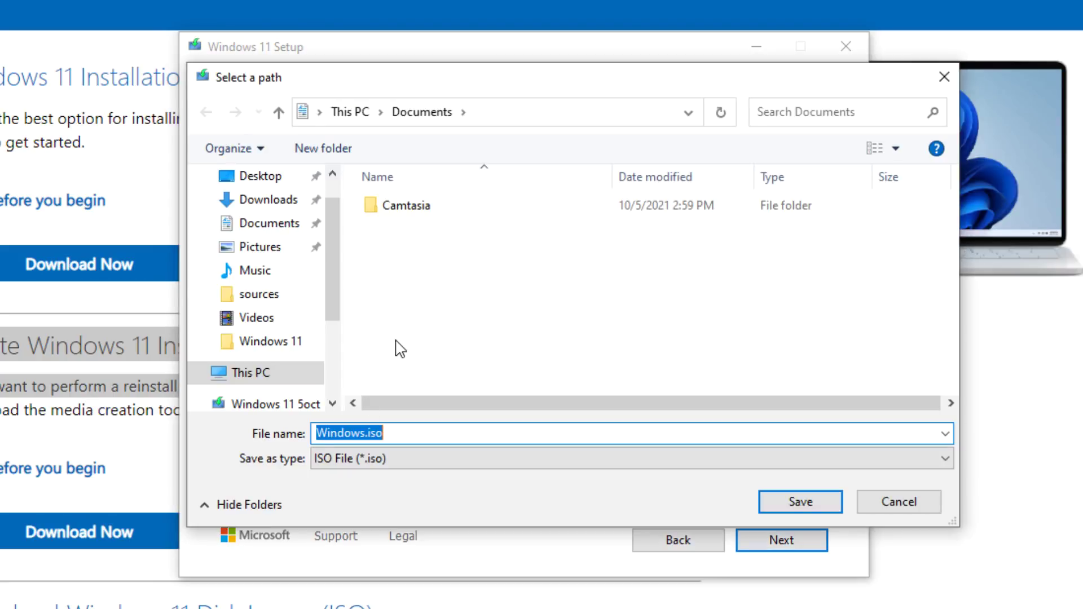
{"action": "key", "text": "Return"}
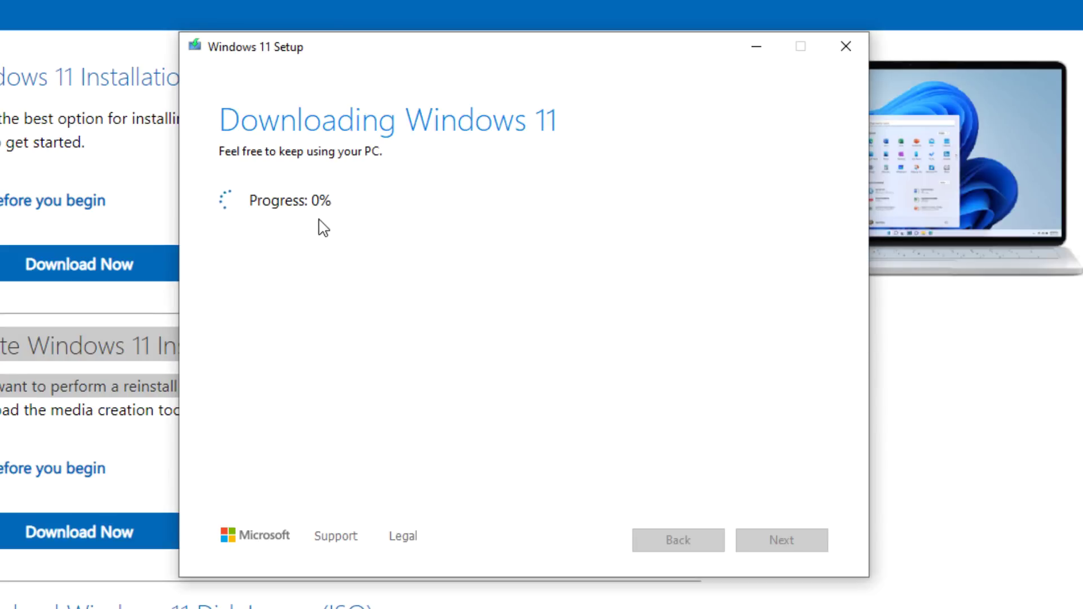
- Switch to Rufus, keep the Windows10Lite (J:) USB drive as the device, and use Disk or ISO image as the boot selection
{"action": "left_click", "coordinate": [48, 566]}
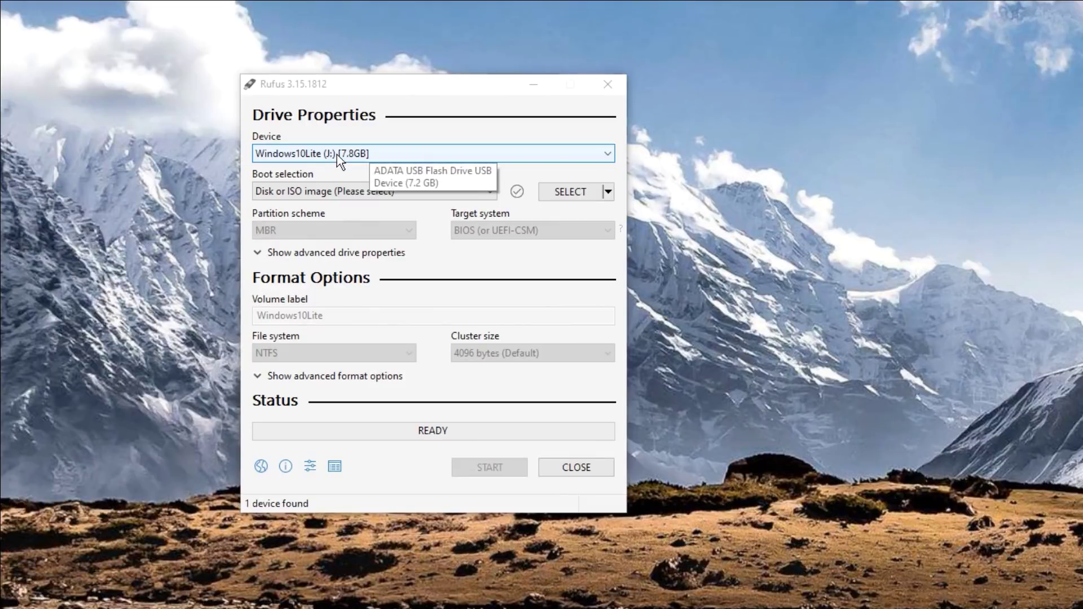
{"action": "left_click", "coordinate": [337, 155]}
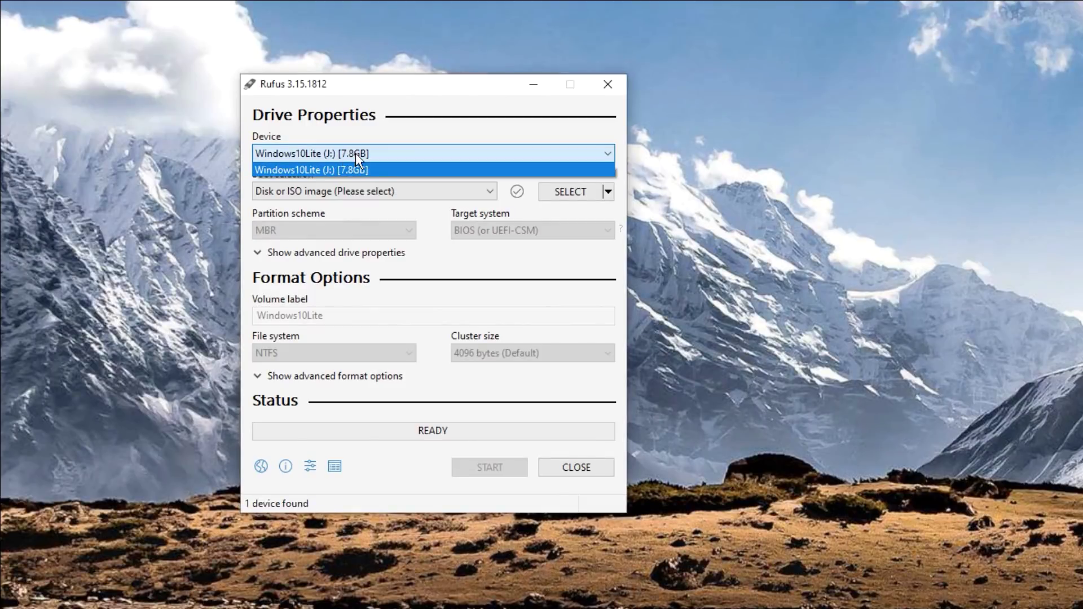
{"action": "left_click", "coordinate": [384, 127]}
{"action": "left_click", "coordinate": [320, 197]}
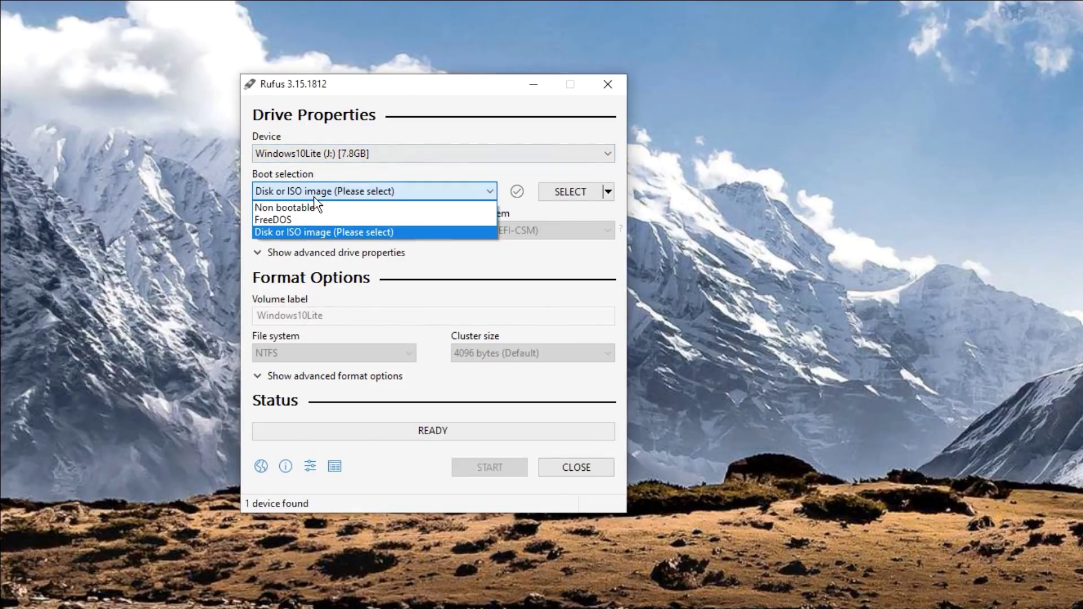
{"action": "left_click", "coordinate": [293, 232]}
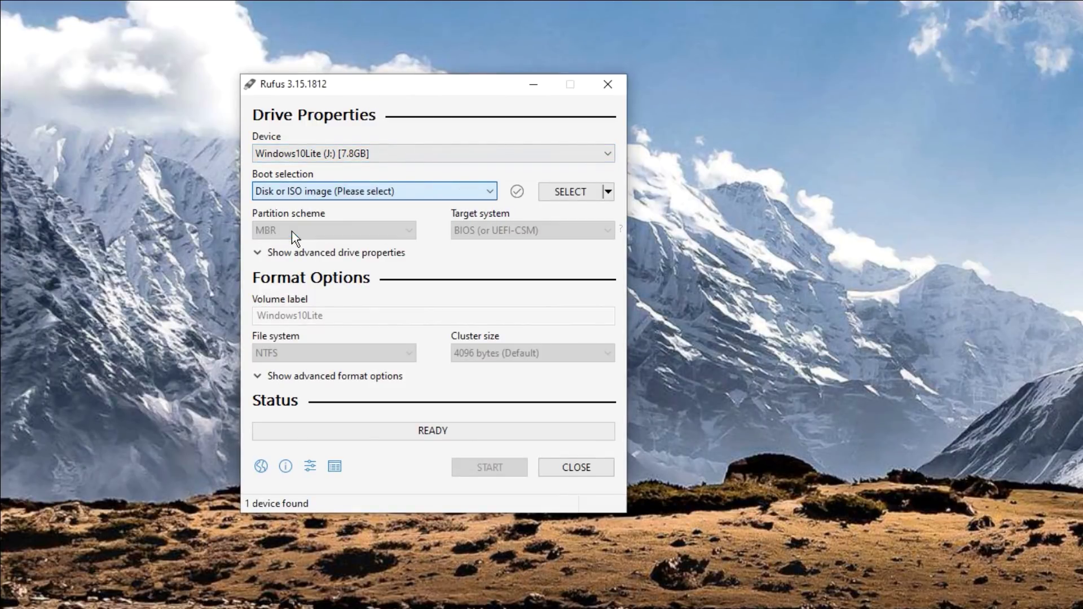
- Load Win11_English_x64_Official - 5OCT.iso from the ISOs\Windows folder on drive D: as the boot image
{"action": "left_click", "coordinate": [566, 194]}
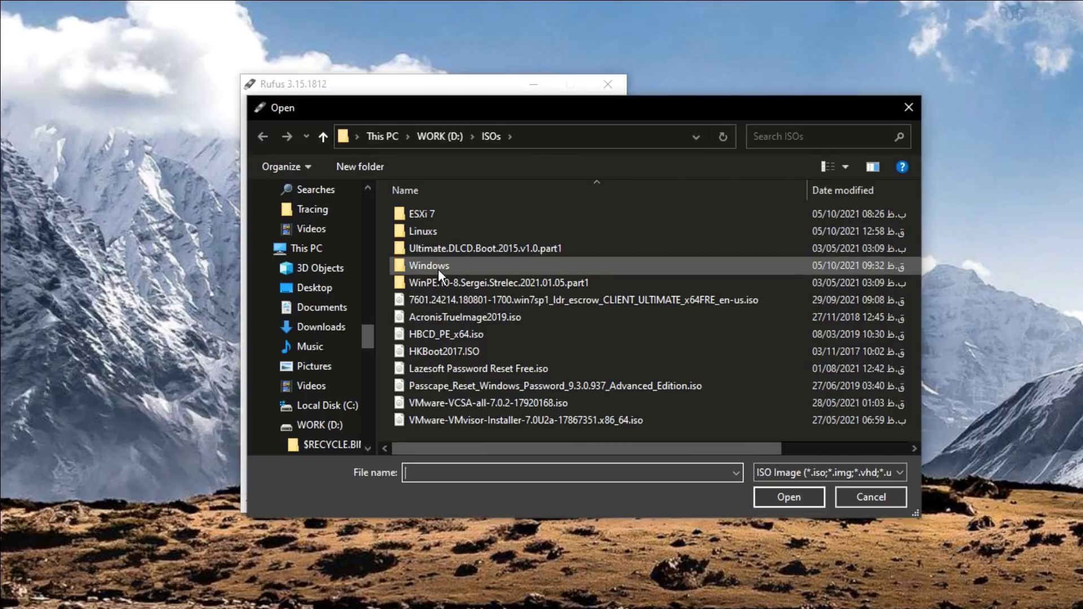
{"action": "double_click", "coordinate": [437, 268]}
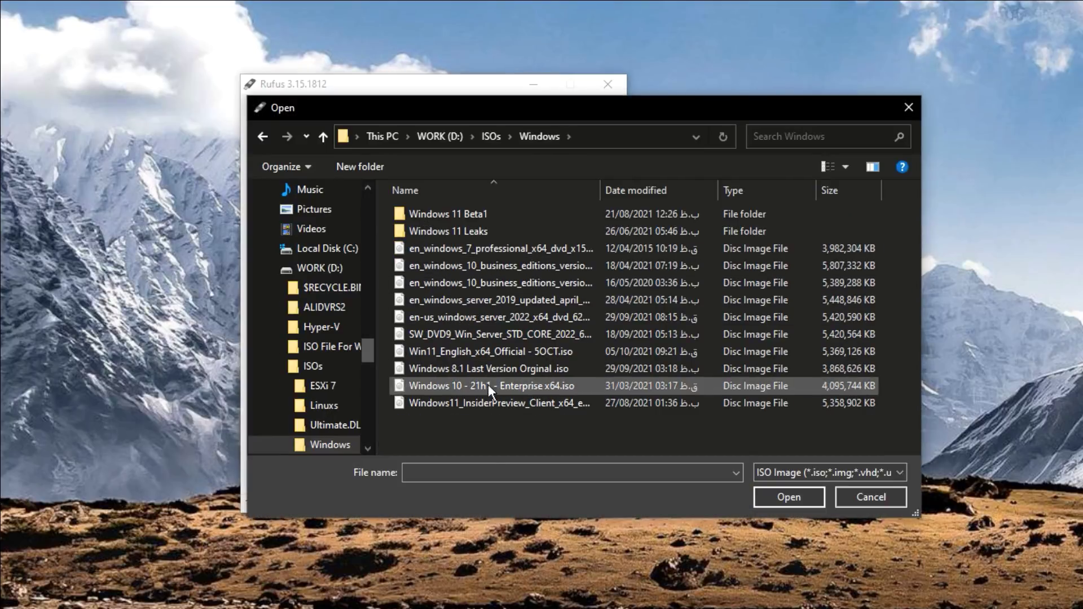
{"action": "left_click", "coordinate": [463, 353]}
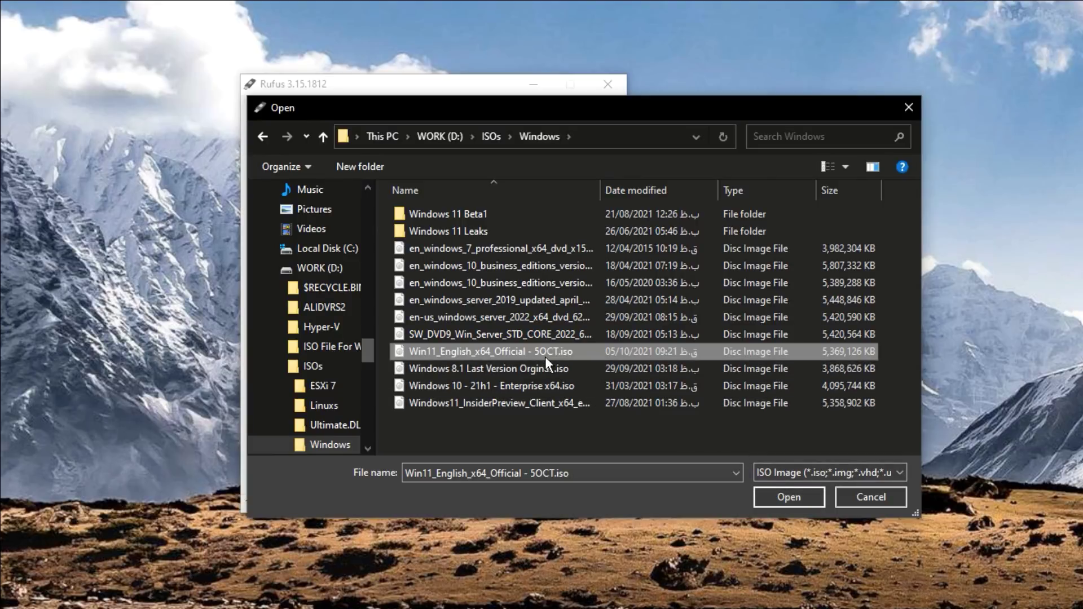
{"action": "left_click", "coordinate": [789, 498]}
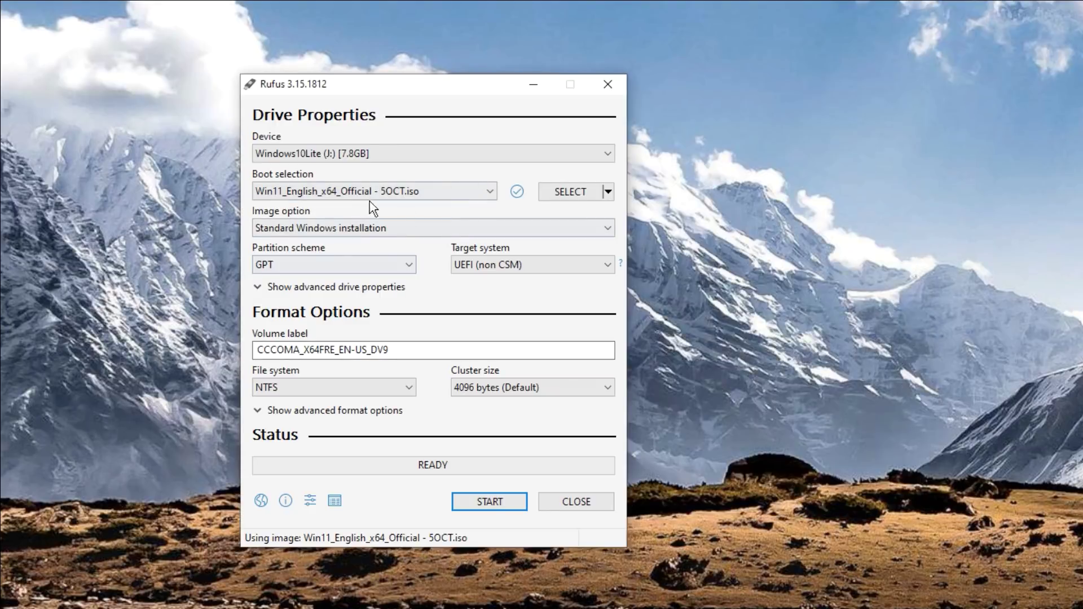
- Review the image option and partition scheme choices, keeping Standard Windows installation
{"action": "left_click", "coordinate": [347, 229]}
{"action": "left_click", "coordinate": [348, 227]}
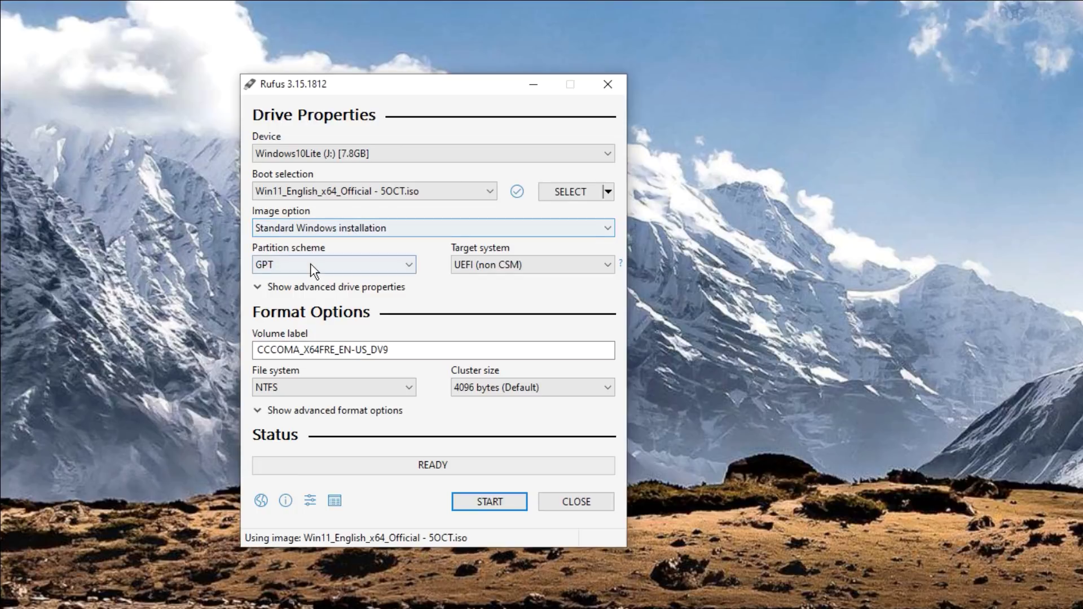
{"action": "left_click", "coordinate": [272, 264]}
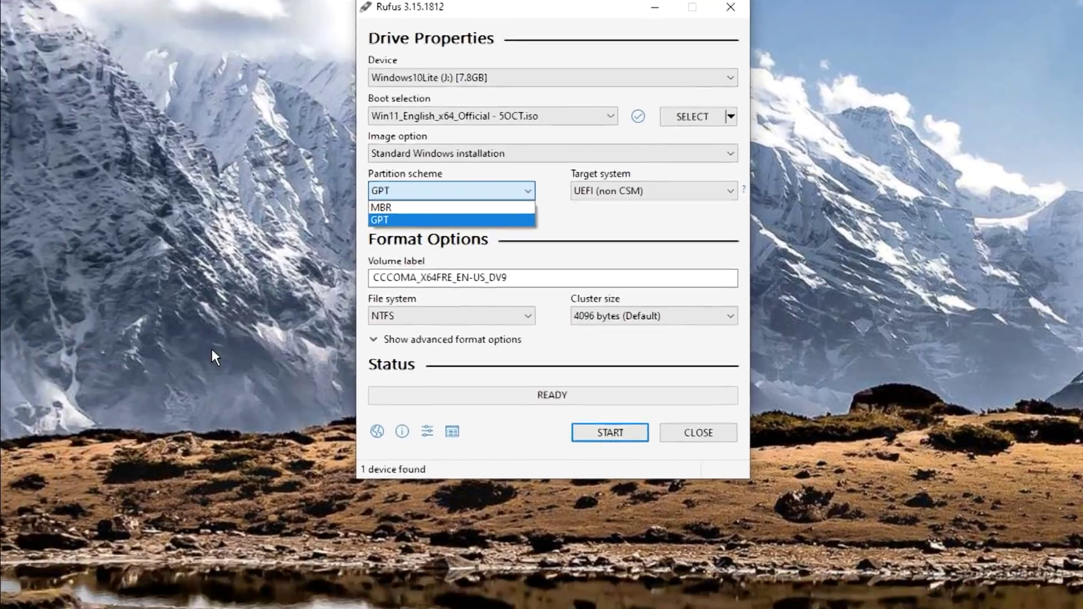
- Launch the diskpart utility through the Windows Run dialog
{"action": "key", "text": "super+r"}
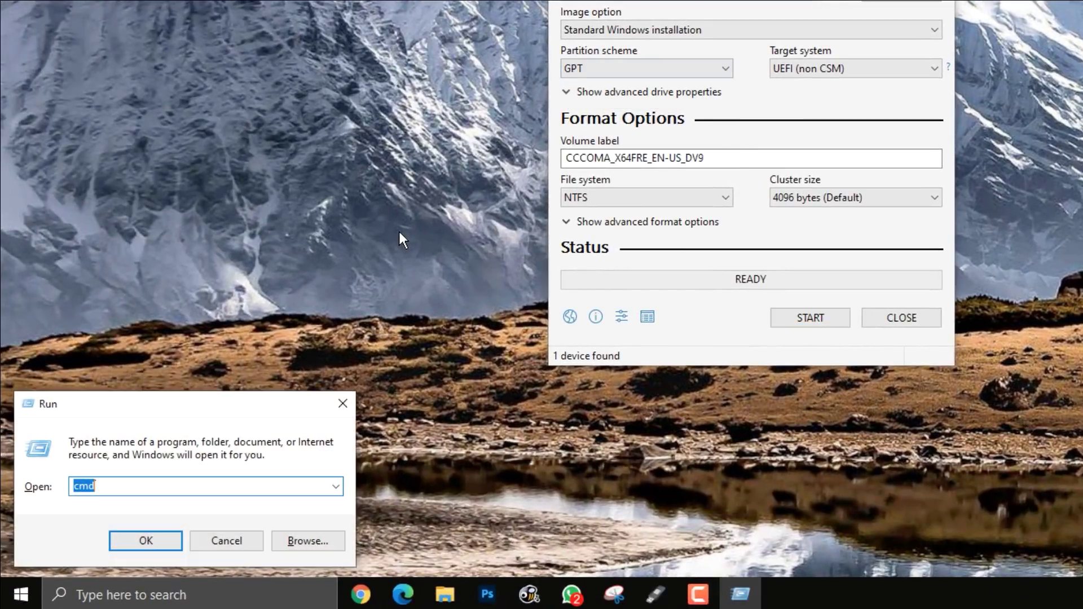
{"action": "type", "text": "dios"}
{"action": "key", "text": "BackSpace"}
{"action": "key", "text": "BackSpace"}
{"action": "type", "text": "skpart"}
{"action": "key", "text": "Return"}
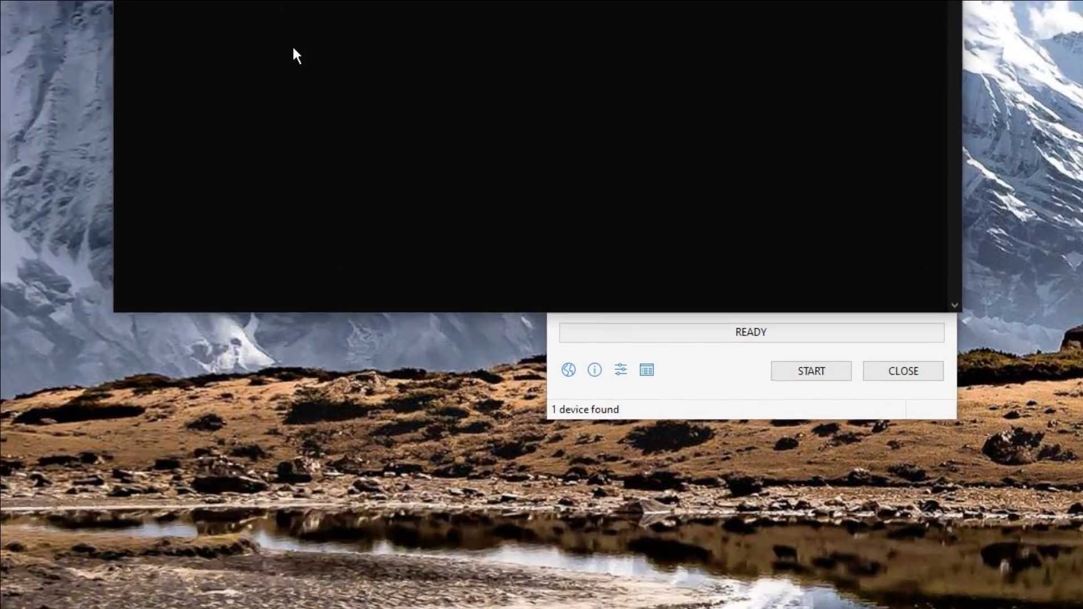
- List the PC's disks with list disk, check the Gpt column for Disk 4, and close DiskPart
{"action": "type", "text": "list"}
{"action": "type", "text": " disk"}
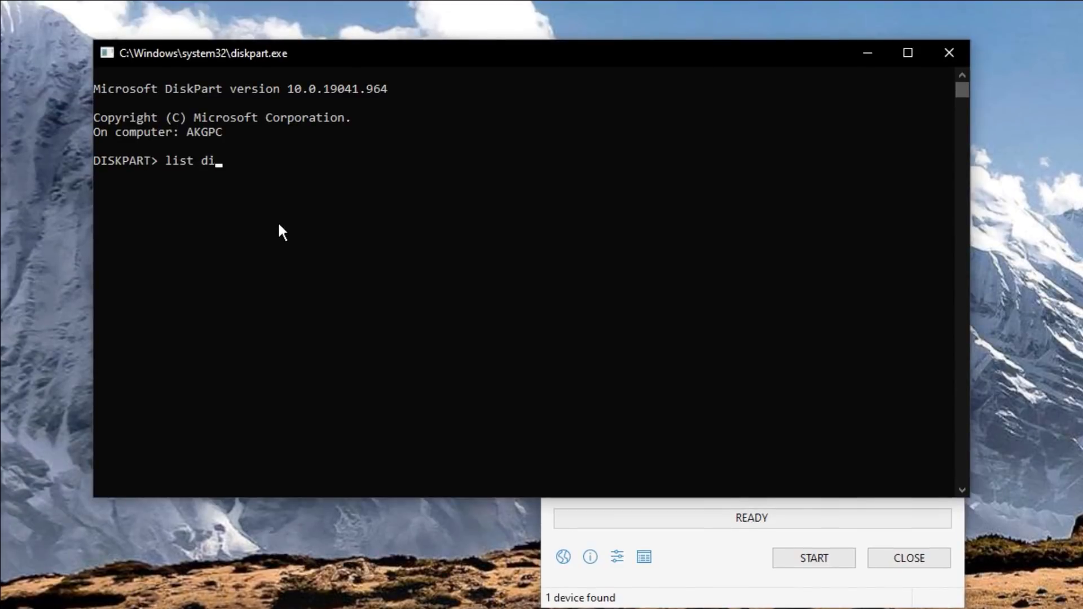
{"action": "key", "text": "Return"}
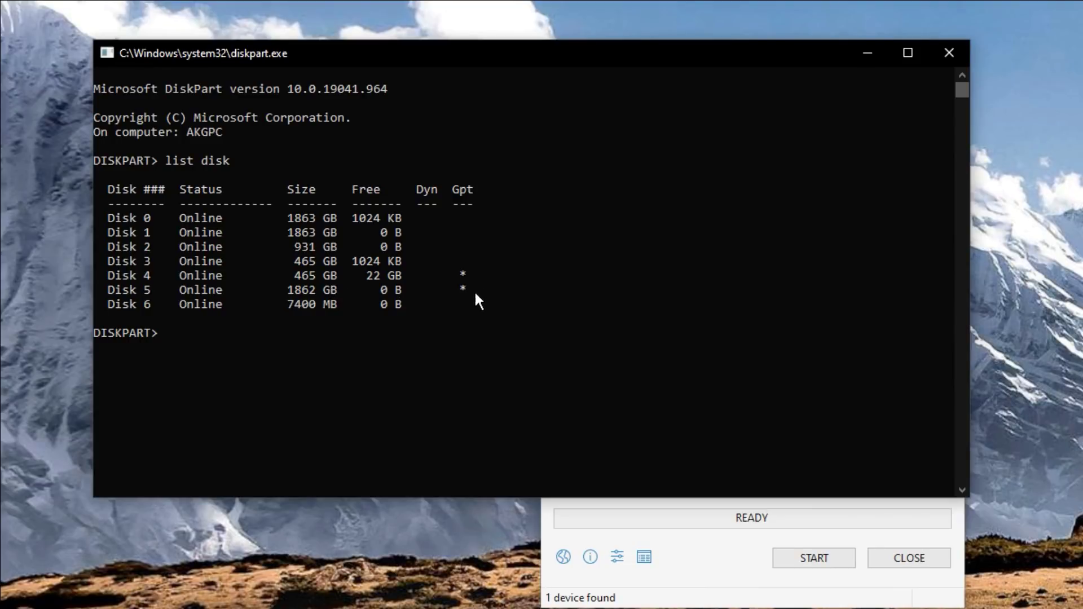
{"action": "left_click_drag", "start_coordinate": [127, 272], "coordinate": [407, 278]}
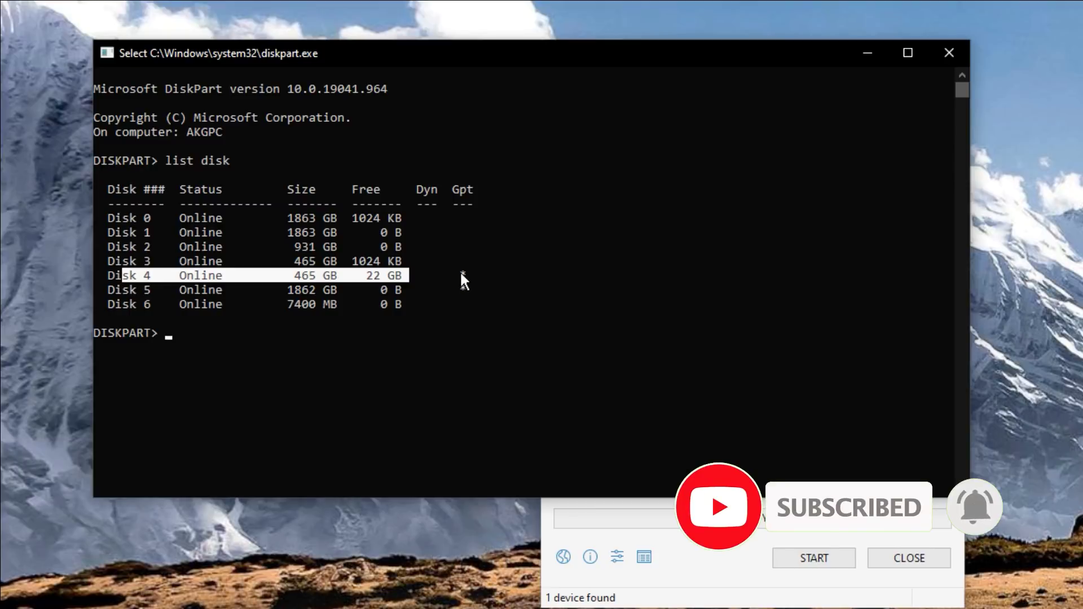
{"action": "left_click", "coordinate": [937, 53]}
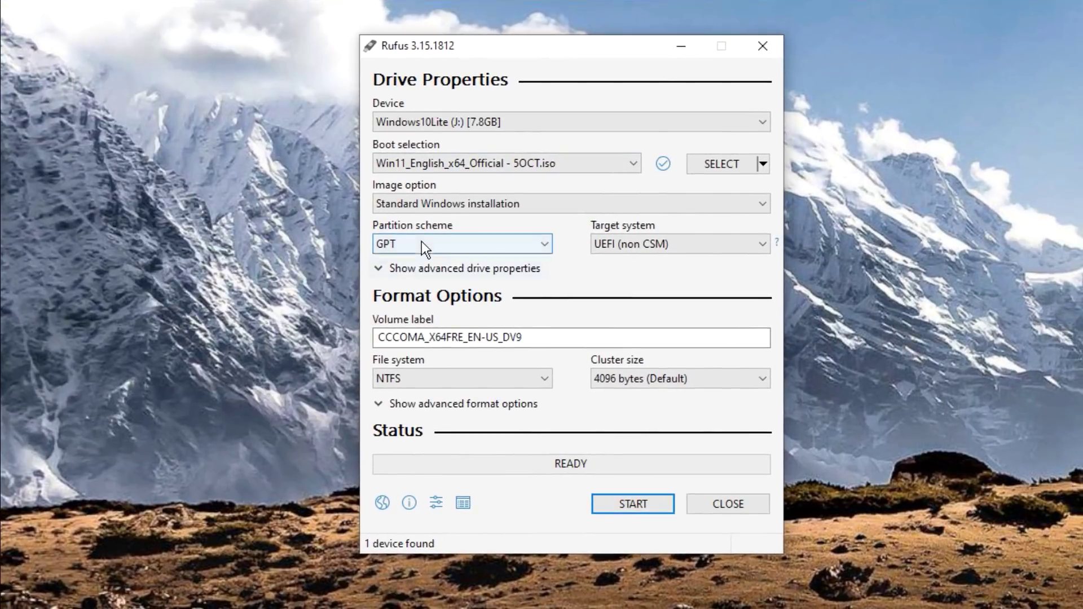
- Try the MBR and GPT partition schemes in turn, checking the target system offered for each
{"action": "left_click", "coordinate": [422, 243]}
{"action": "left_click", "coordinate": [407, 261]}
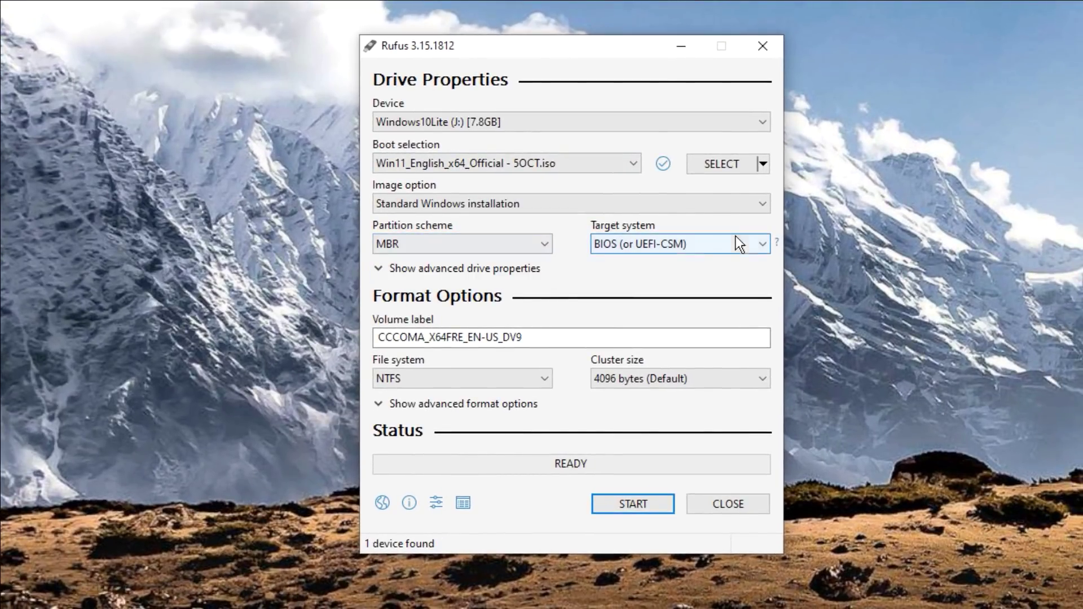
{"action": "left_click", "coordinate": [698, 242]}
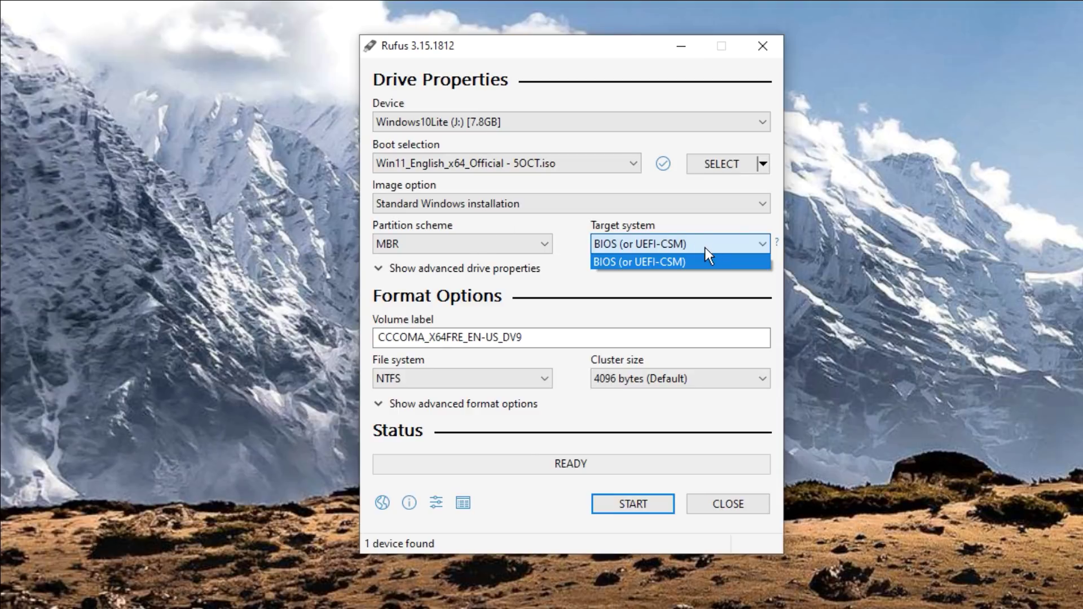
{"action": "left_click", "coordinate": [474, 249]}
{"action": "left_click", "coordinate": [455, 251]}
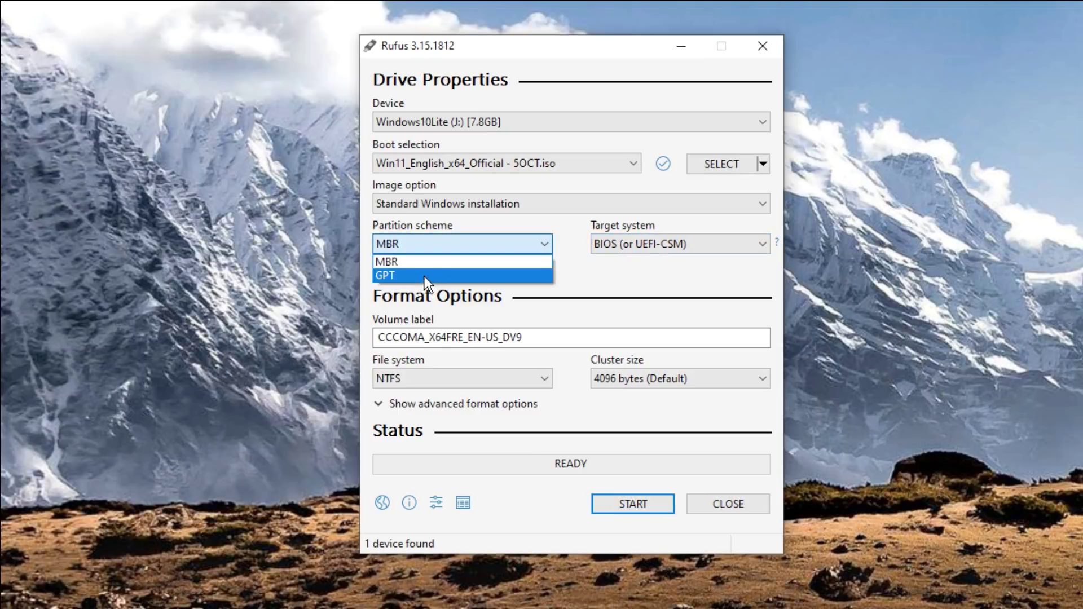
{"action": "left_click", "coordinate": [425, 273]}
{"action": "left_click", "coordinate": [620, 249]}
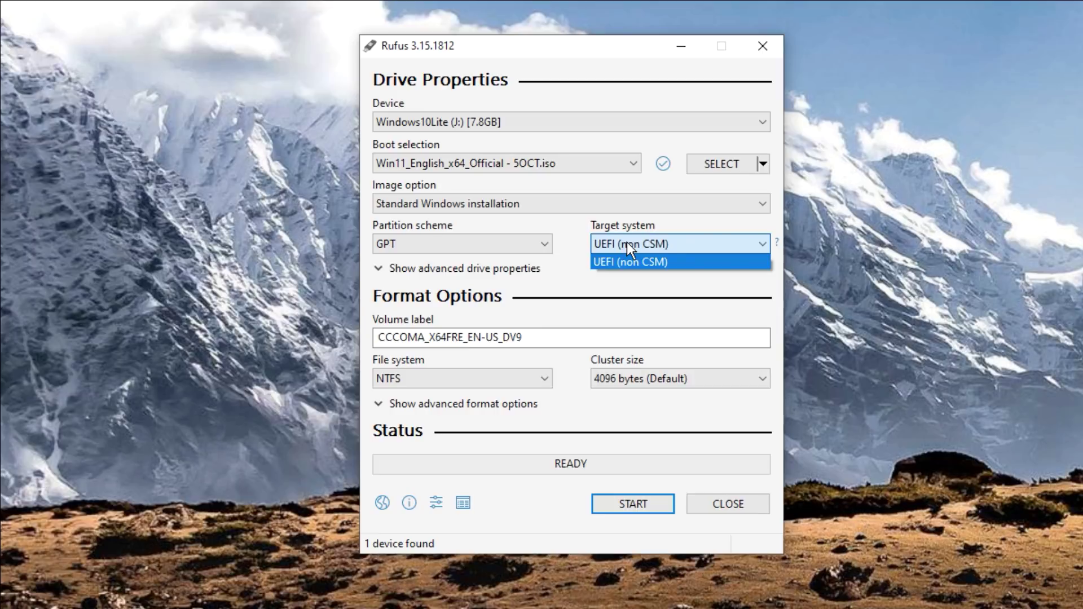
- Set the partition scheme to MBR for the BIOS (or UEFI-CSM) target system
{"action": "left_click", "coordinate": [438, 248]}
{"action": "left_click", "coordinate": [401, 250]}
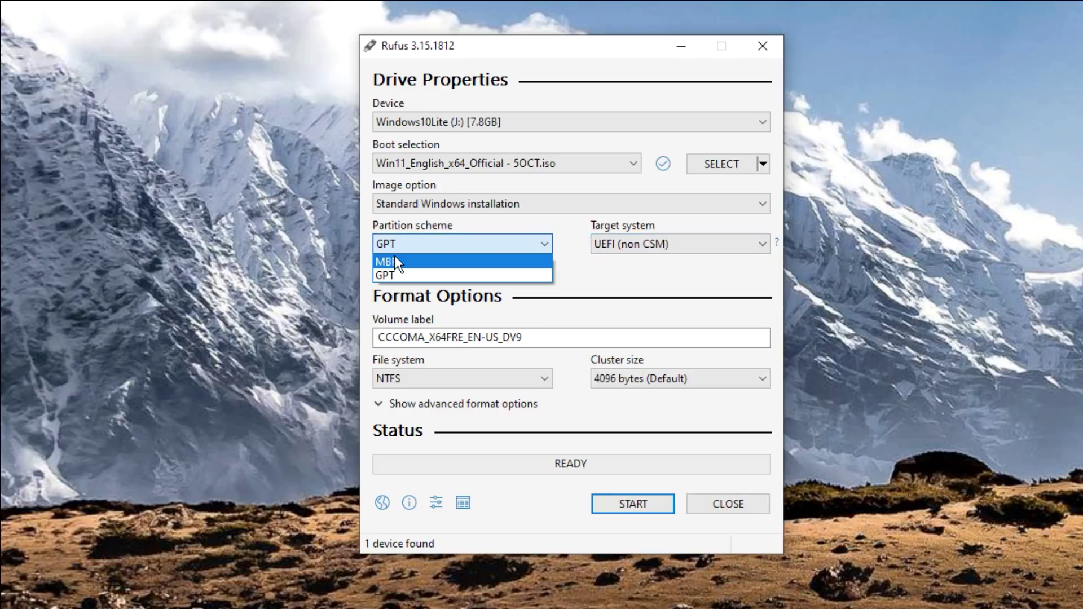
{"action": "left_click", "coordinate": [395, 261]}
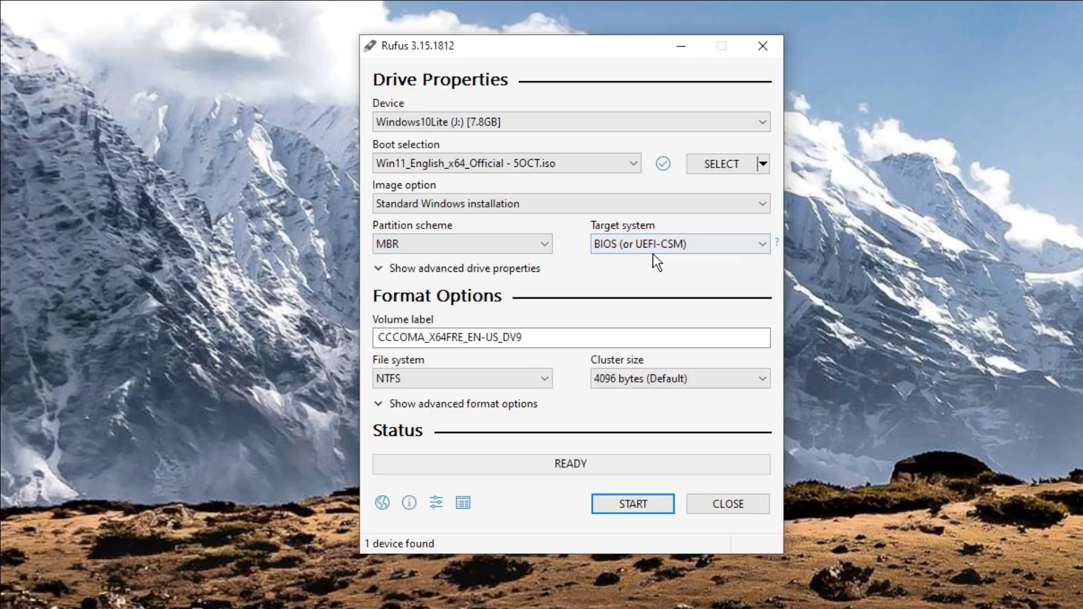
- Set the USB drive's volume label to "Windows 11 5oct"
{"action": "left_click_drag", "start_coordinate": [557, 337], "coordinate": [351, 338]}
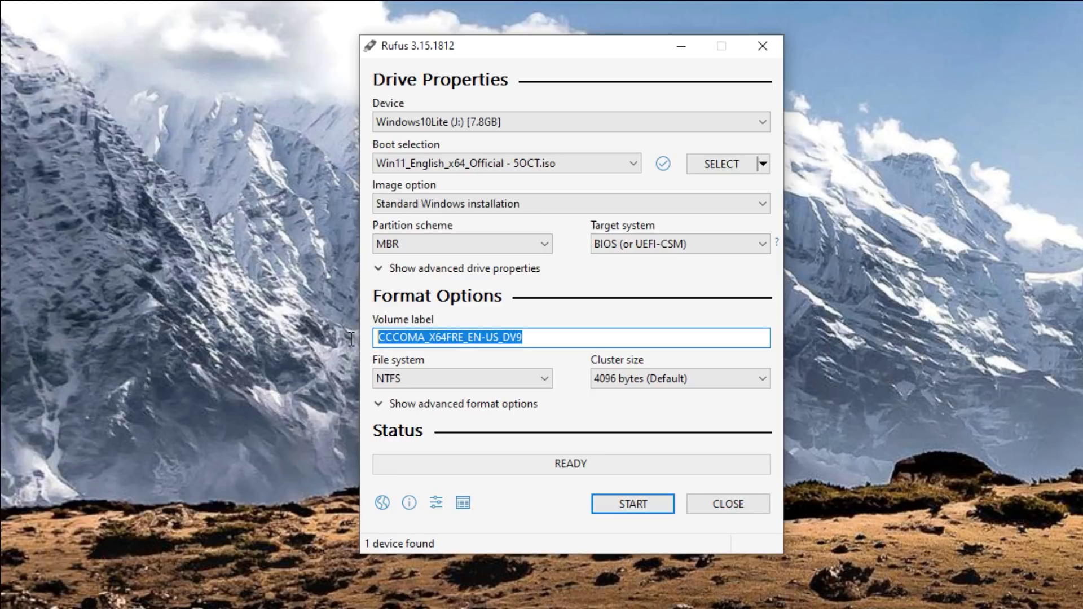
{"action": "type", "text": "Window"}
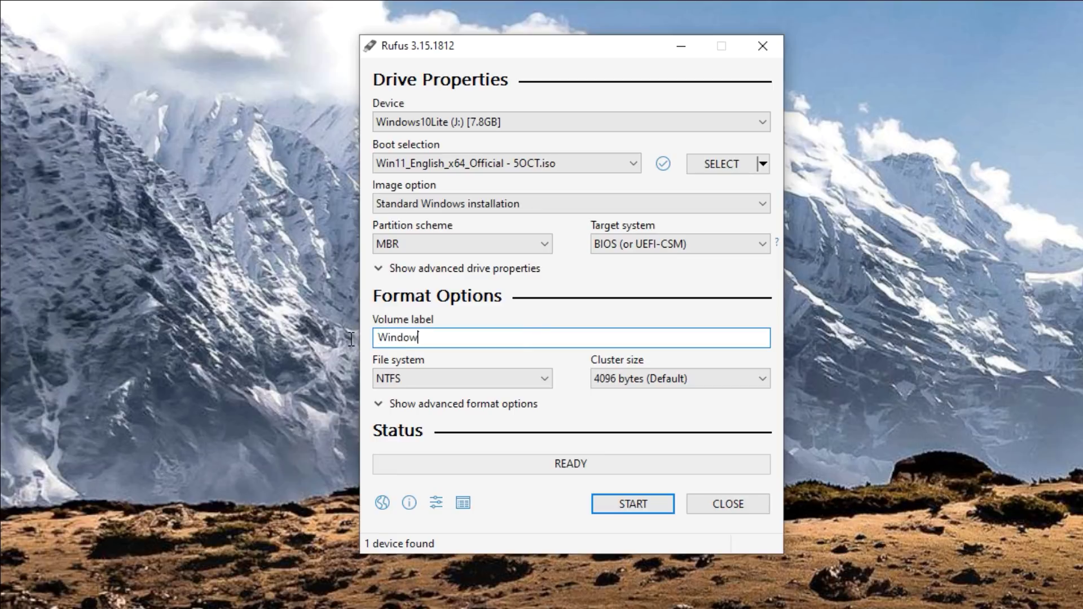
{"action": "type", "text": "s 11 5oct"}
- Review the advanced format options and start writing the bootable USB drive, agreeing to erase all its data
{"action": "left_click", "coordinate": [402, 406]}
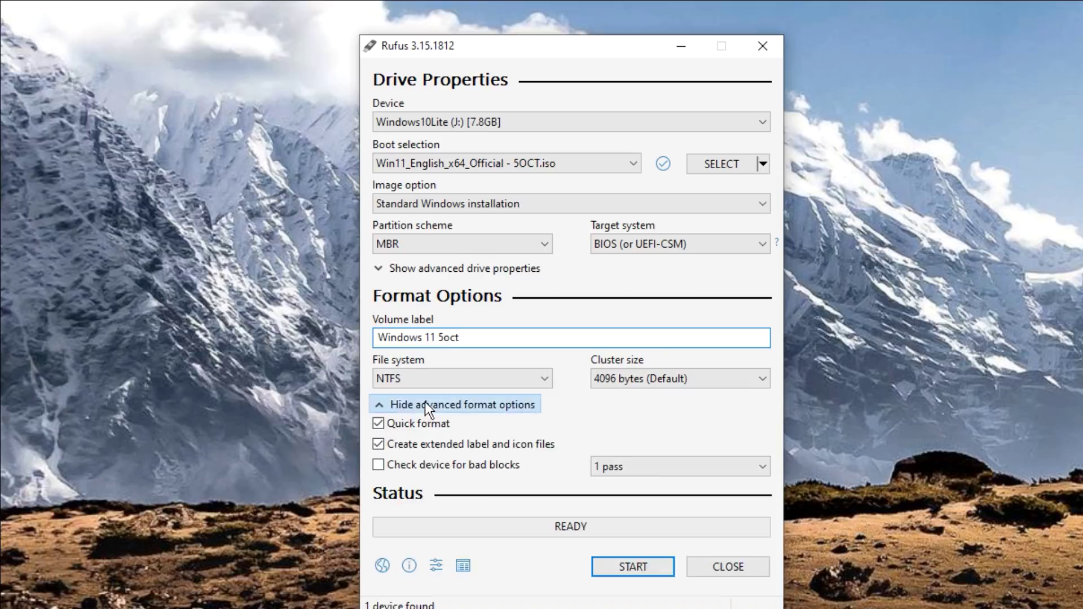
{"action": "left_click", "coordinate": [425, 404]}
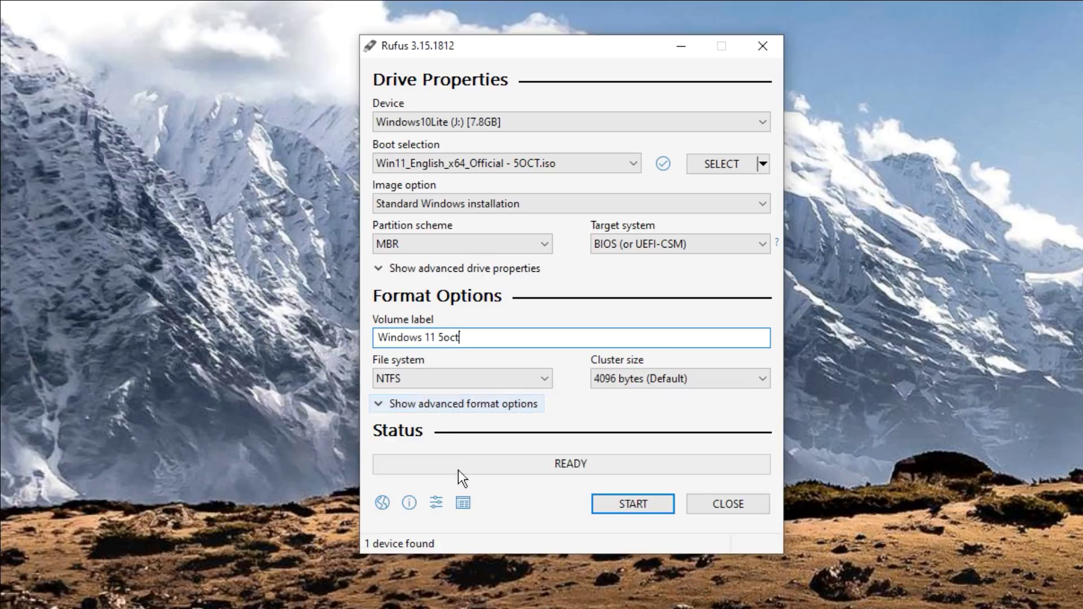
{"action": "left_click", "coordinate": [617, 505]}
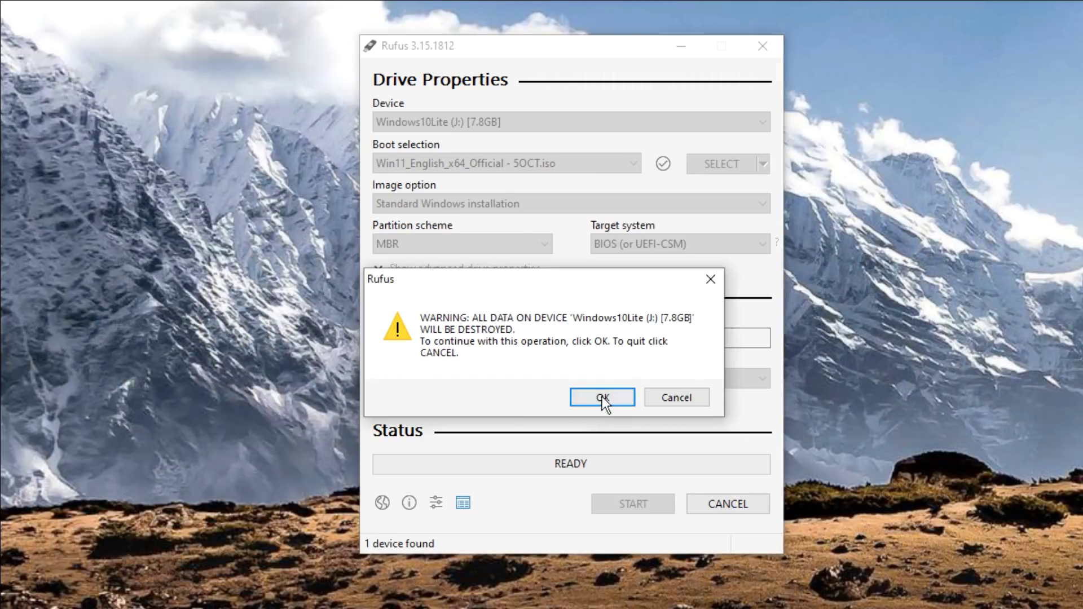
{"action": "left_click", "coordinate": [602, 398]}
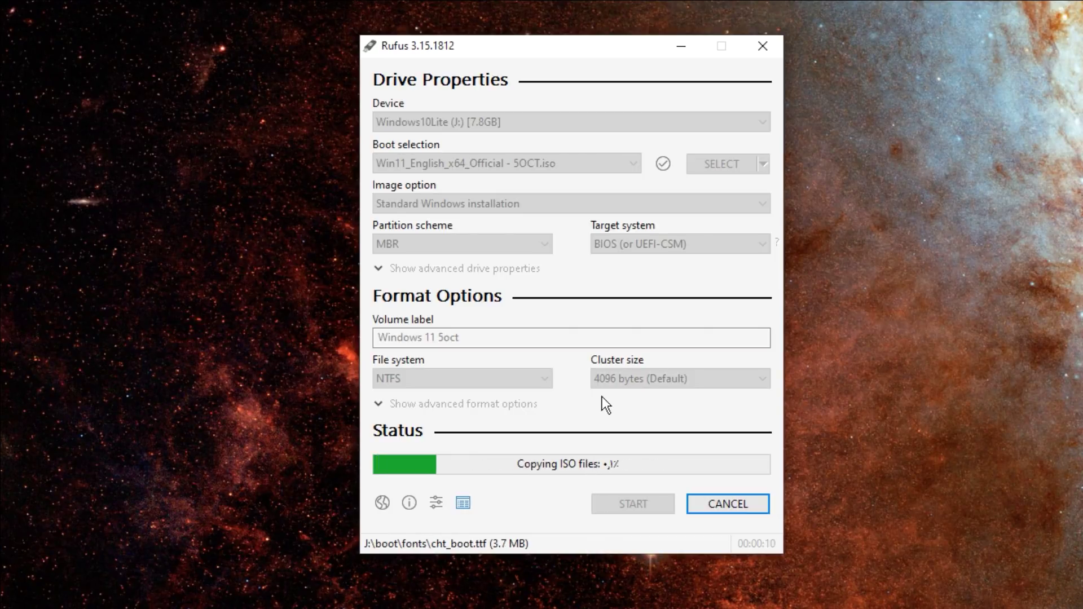
- Switch to File Explorer and open the Windows 11 5oct USB drive to show its setup files
{"action": "key", "text": "alt+Tab"}
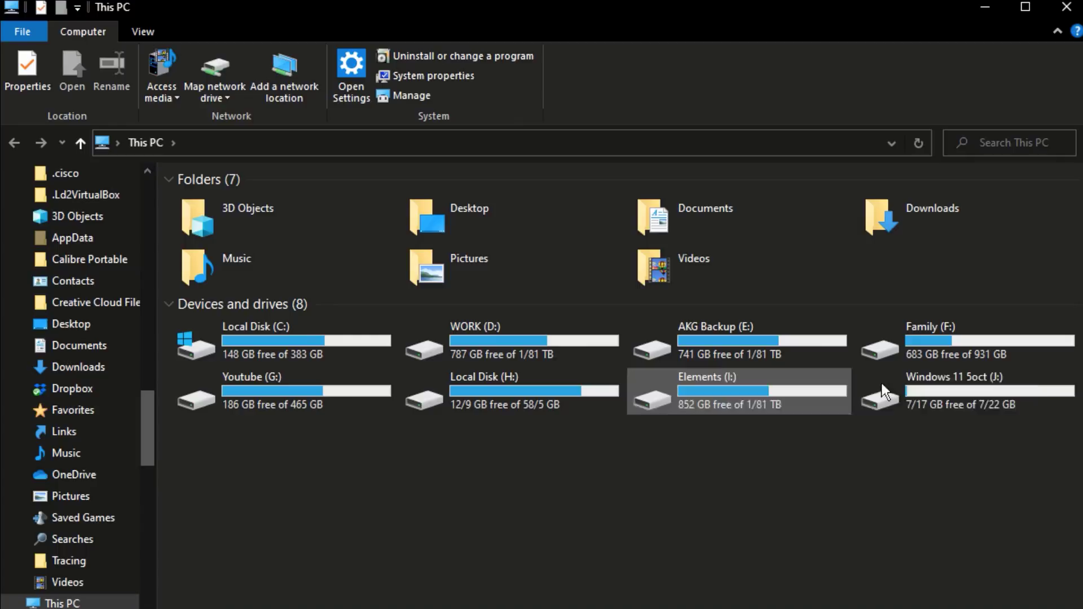
{"action": "double_click", "coordinate": [957, 397]}
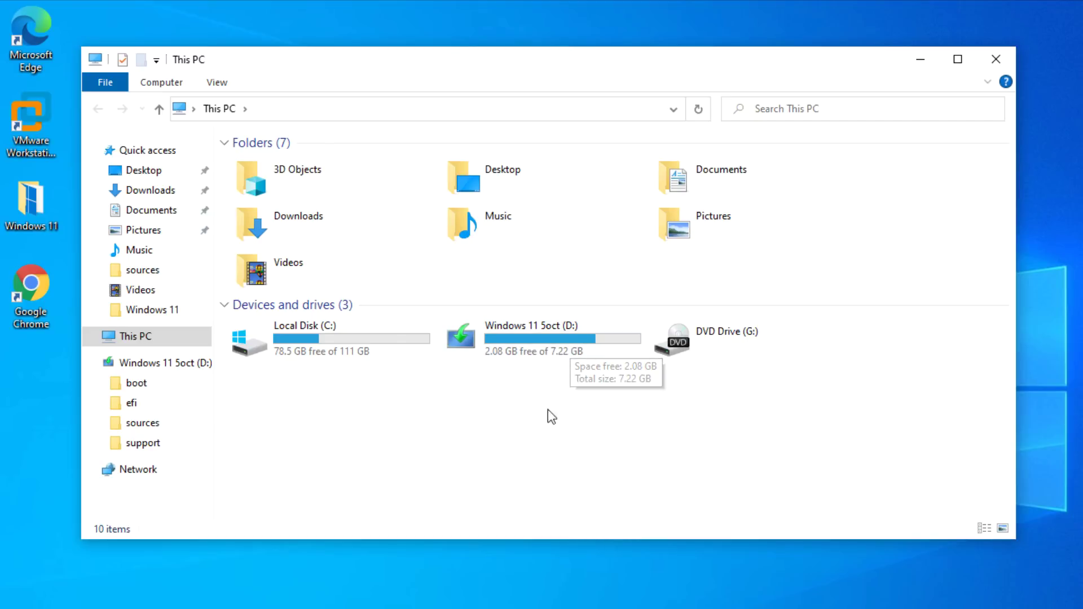
{"action": "double_click", "coordinate": [546, 350]}
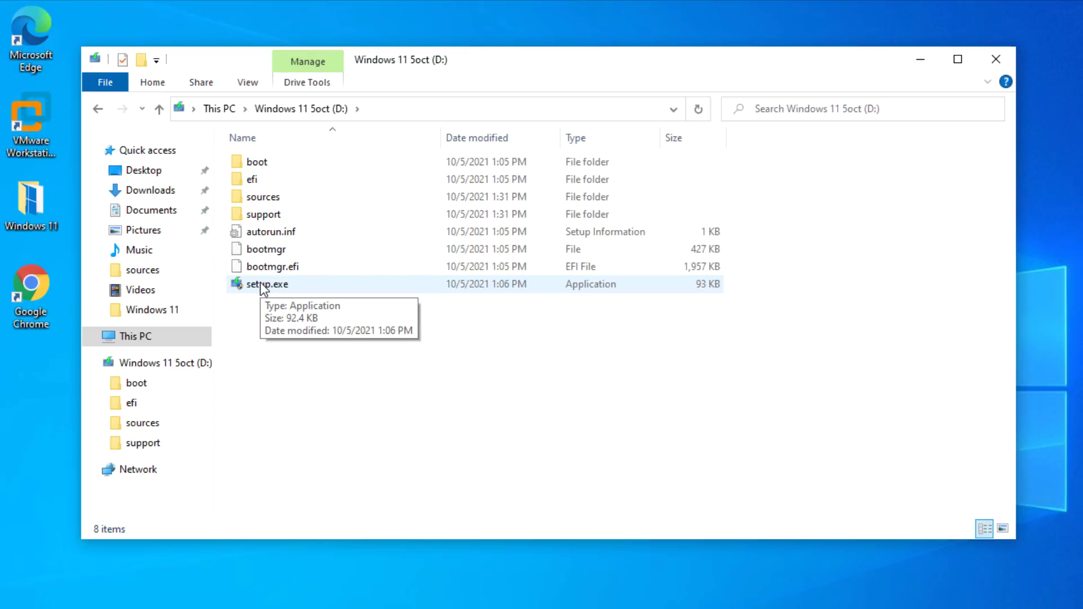
- Run setup.exe from the USB drive and continue with "Not right now" selected for updates, drivers and optional features
{"action": "left_click", "coordinate": [262, 285]}
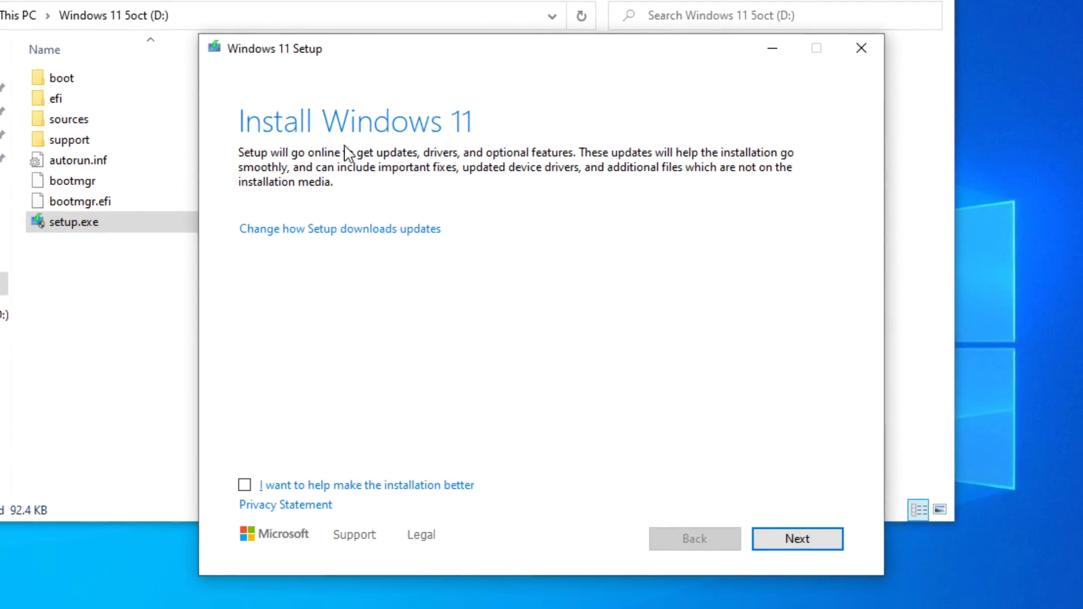
{"action": "left_click", "coordinate": [291, 232]}
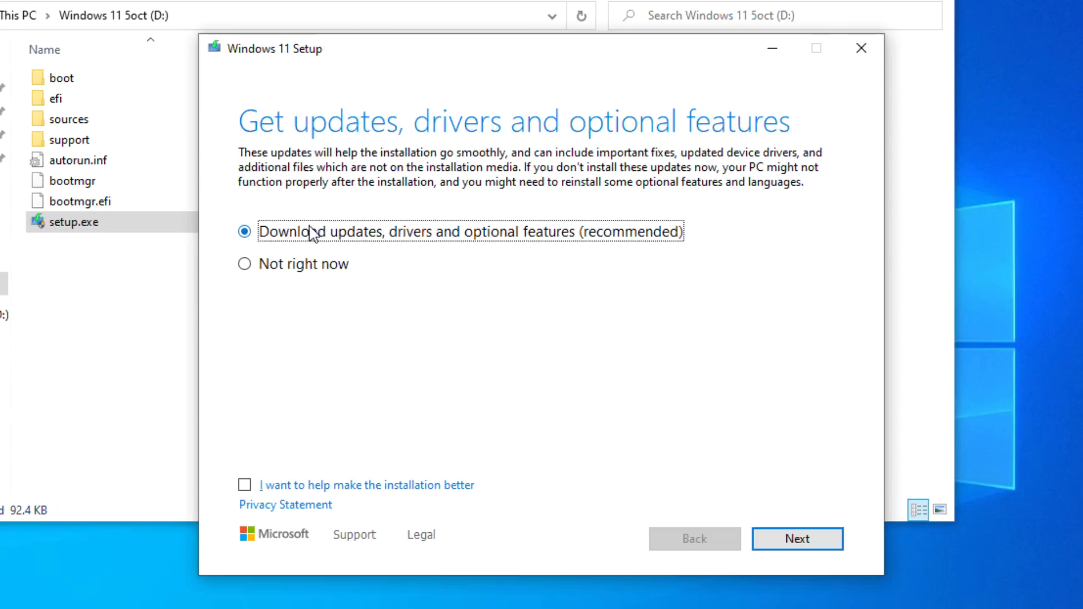
{"action": "left_click", "coordinate": [263, 270]}
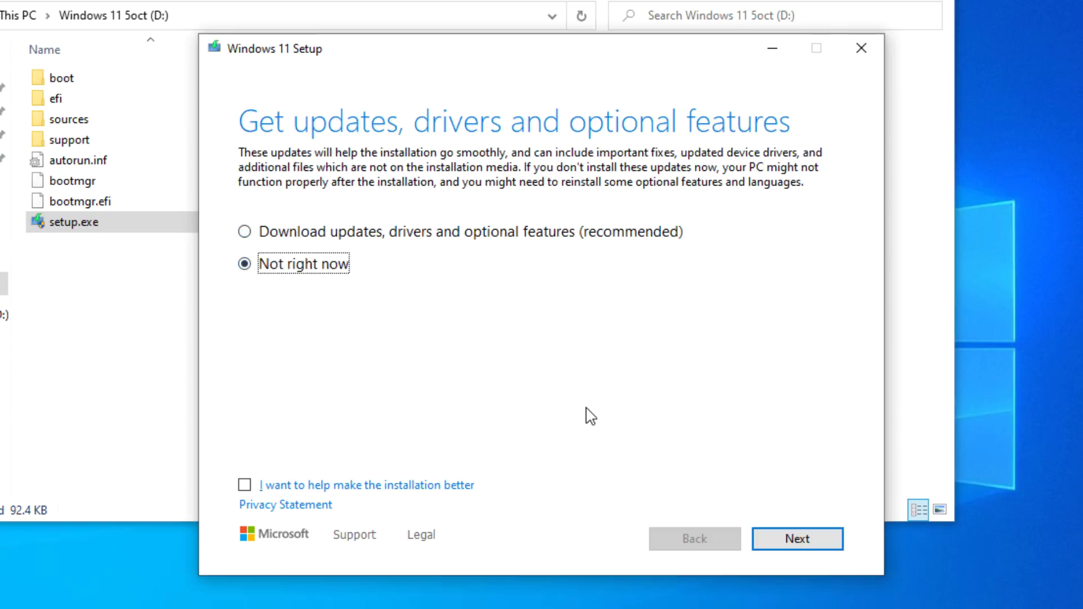
{"action": "left_click", "coordinate": [797, 538]}
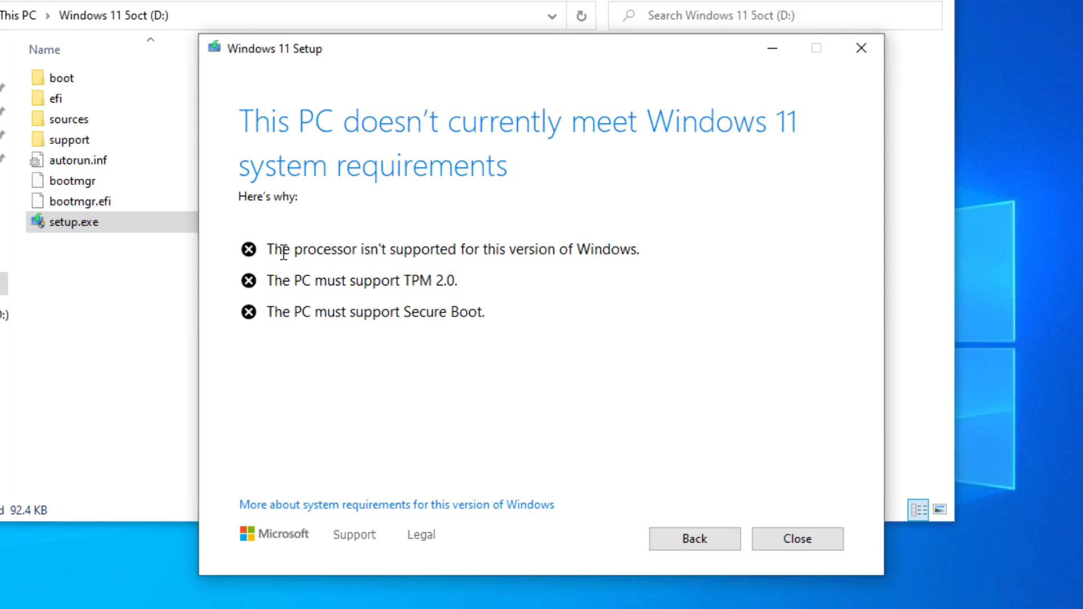
- Examine the processor, TPM 2.0 and Secure Boot entries in the system requirements check and close Windows 11 Setup
{"action": "left_click_drag", "start_coordinate": [283, 252], "coordinate": [496, 237]}
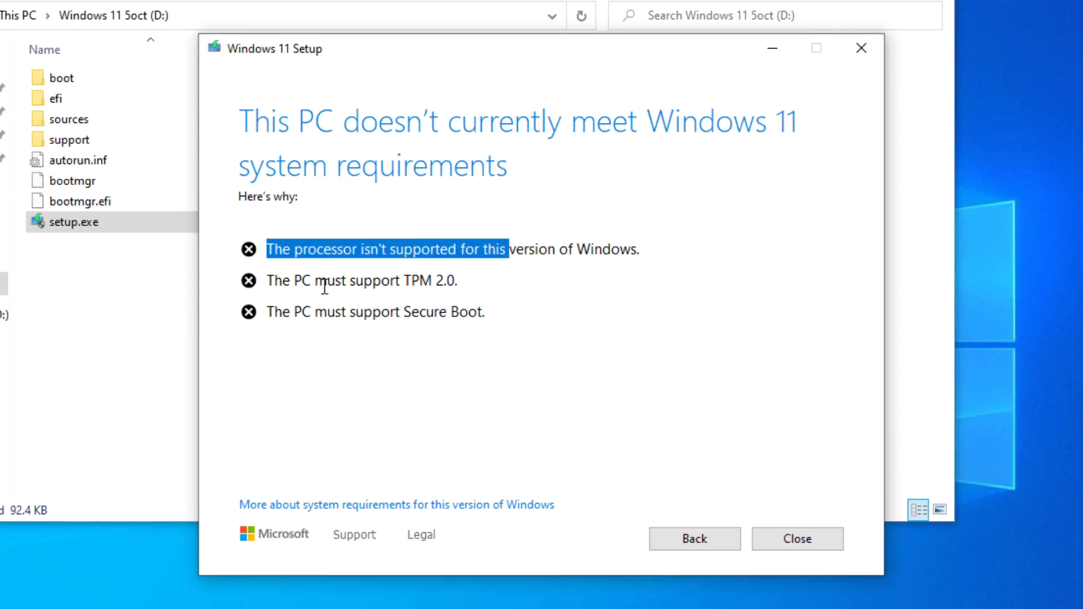
{"action": "left_click_drag", "start_coordinate": [340, 279], "coordinate": [498, 270]}
{"action": "left_click_drag", "start_coordinate": [391, 316], "coordinate": [488, 311]}
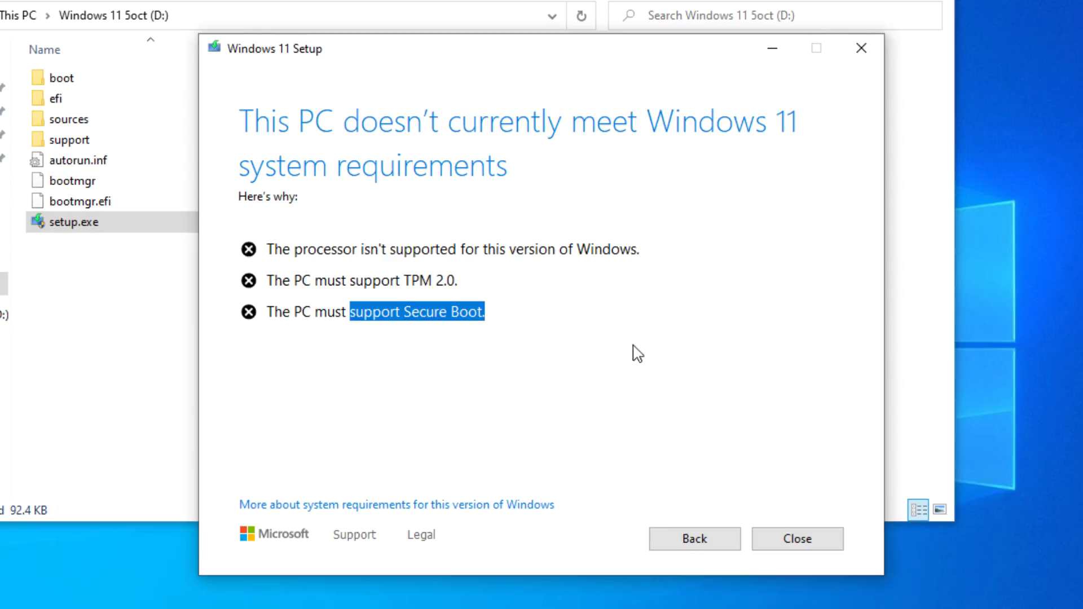
{"action": "left_click", "coordinate": [806, 541]}
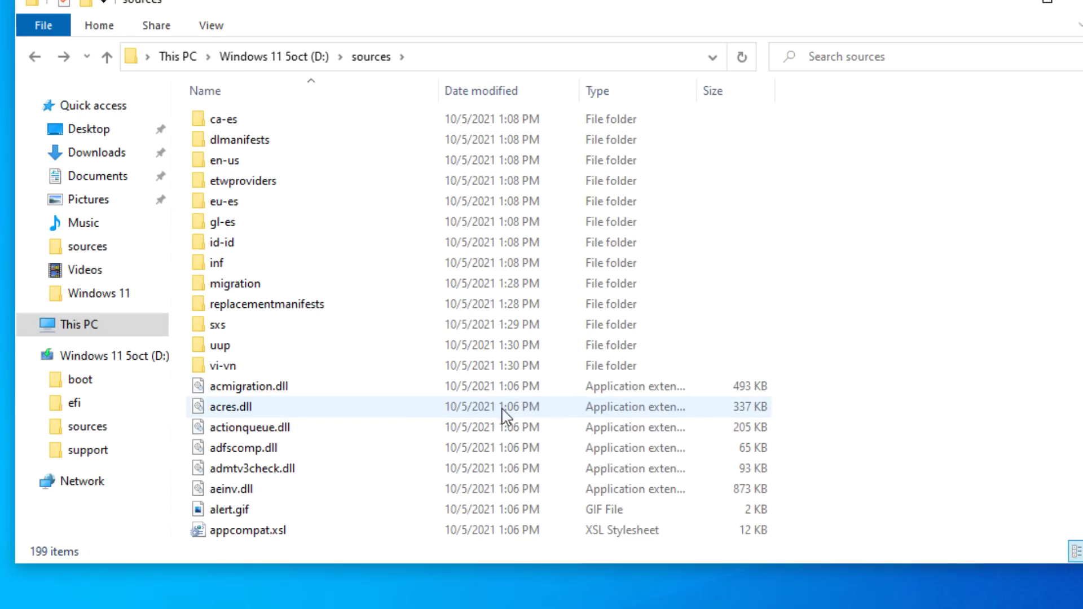
- Search the USB drive's sources folder for appraiserres
{"action": "left_click", "coordinate": [839, 61]}
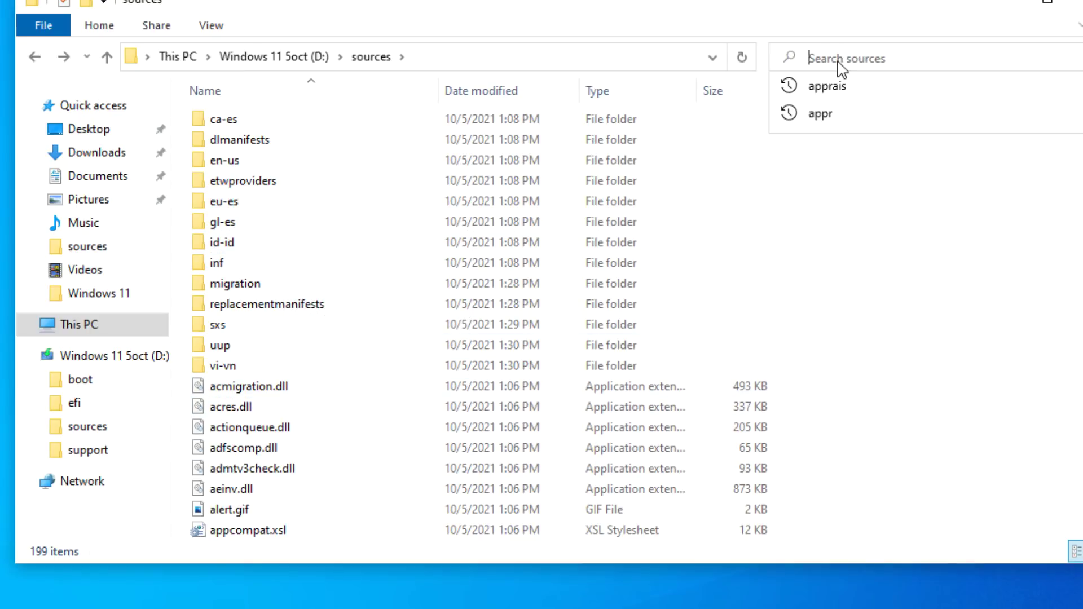
{"action": "type", "text": "a"}
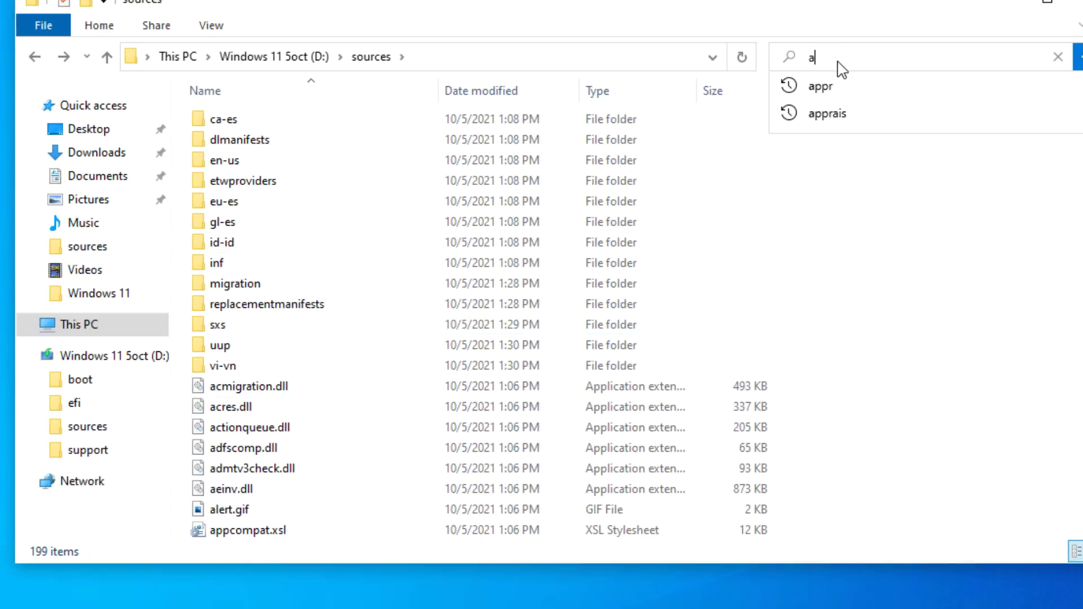
{"action": "type", "text": "pprai"}
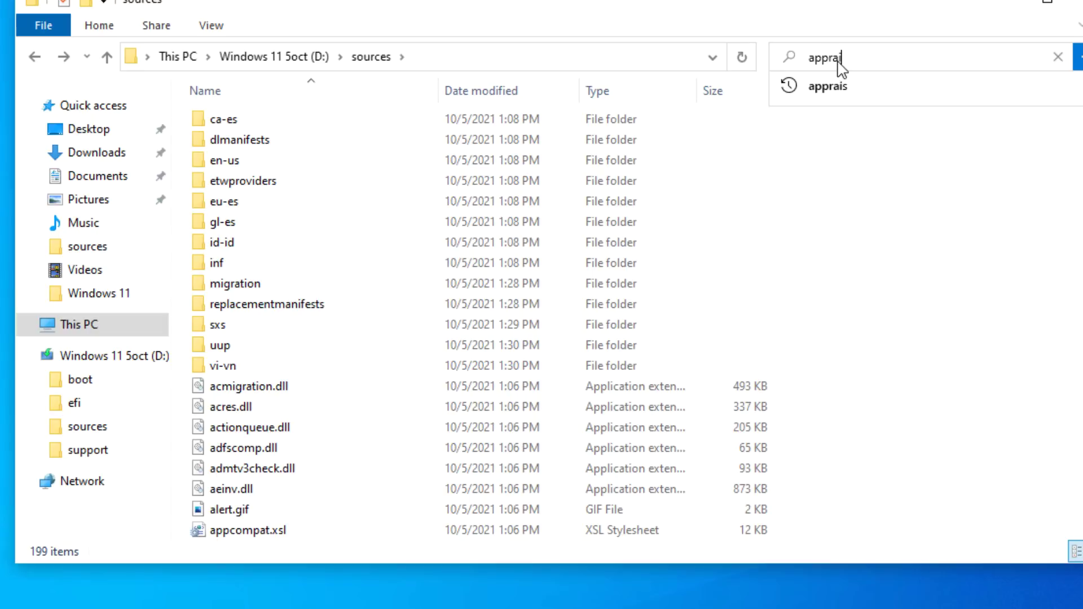
{"action": "type", "text": "serres"}
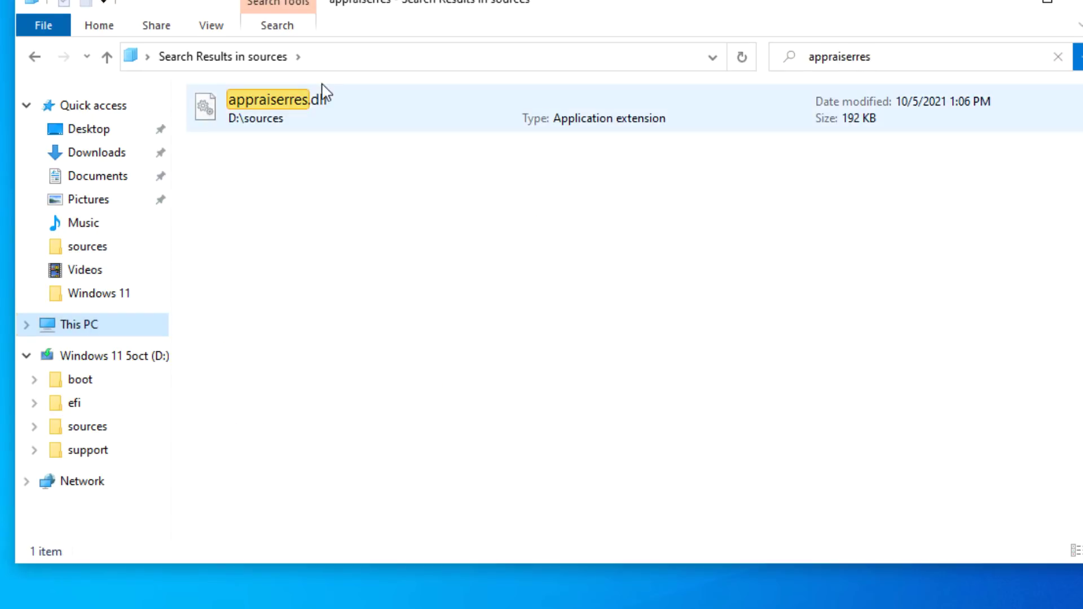
- Copy appraiserres.dll from the search results to the desktop
{"action": "left_click", "coordinate": [322, 91]}
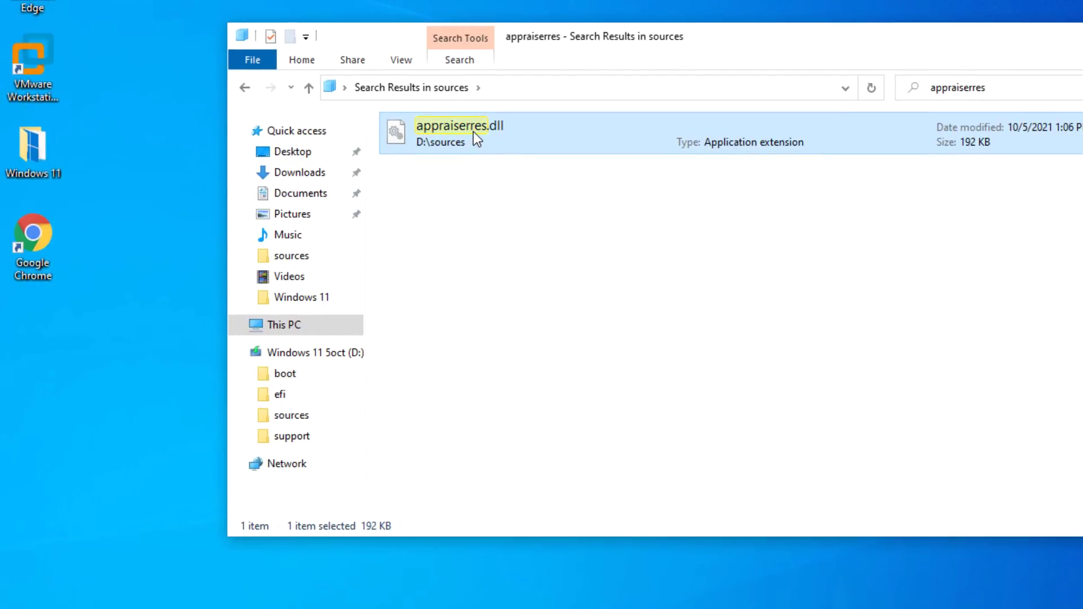
{"action": "right_click", "coordinate": [473, 131]}
{"action": "left_click", "coordinate": [531, 293]}
{"action": "right_click", "coordinate": [53, 393]}
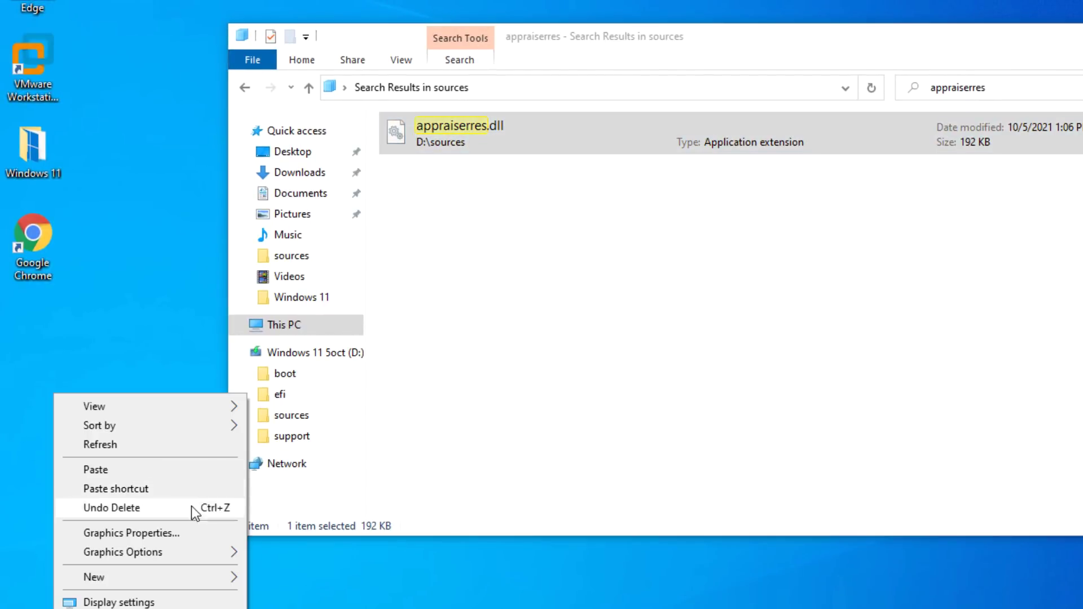
{"action": "left_click", "coordinate": [104, 467]}
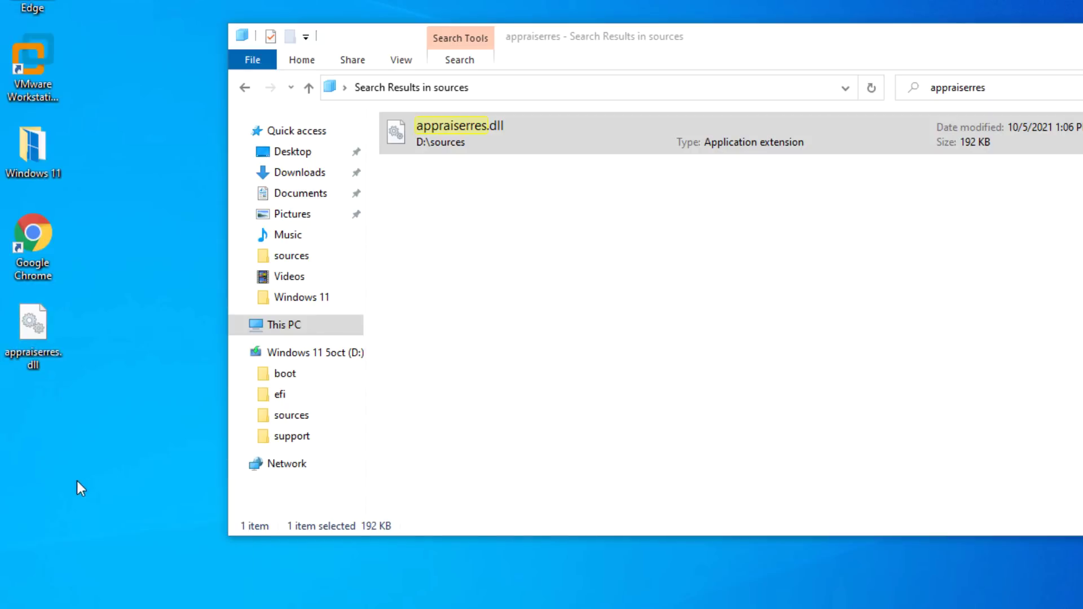
- Open the desktop copy of appraiserres.dll with Notepad, without making Notepad the default for .dll files
{"action": "right_click", "coordinate": [37, 343]}
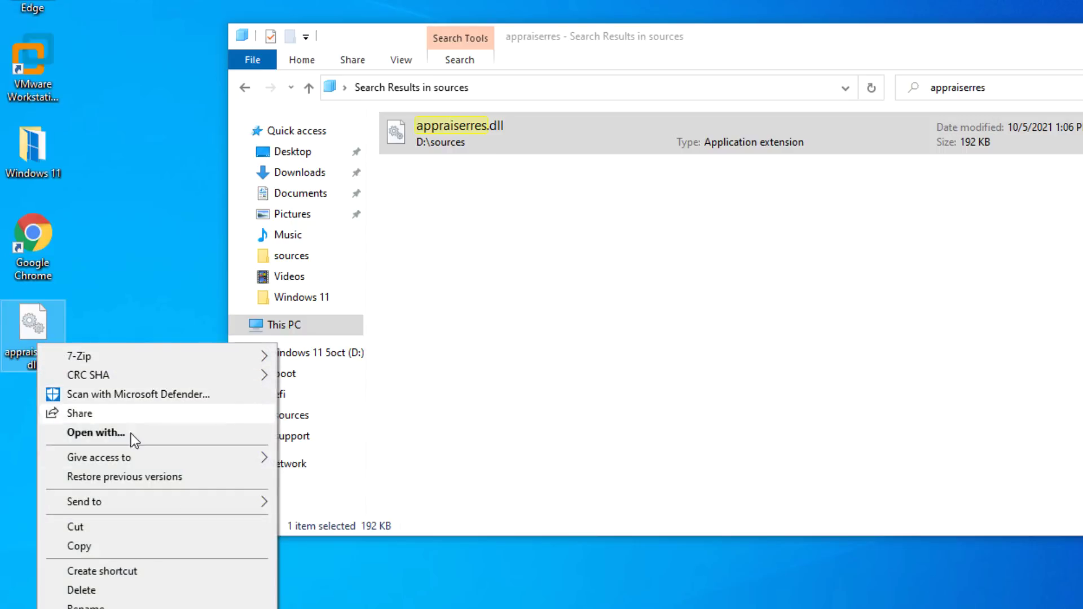
{"action": "left_click", "coordinate": [231, 434]}
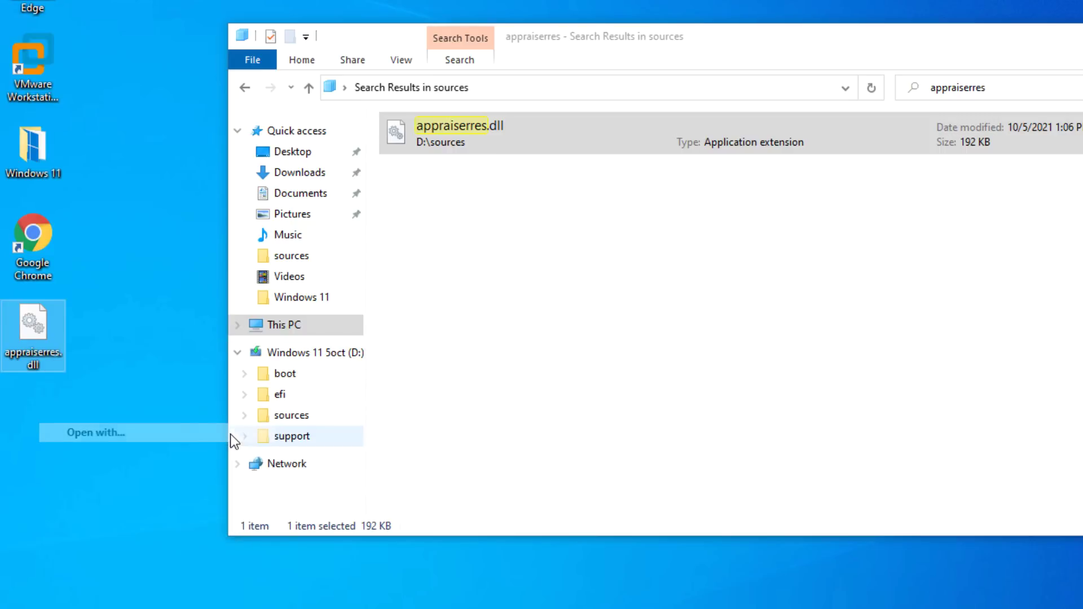
{"action": "left_click", "coordinate": [550, 295]}
{"action": "left_click", "coordinate": [587, 286]}
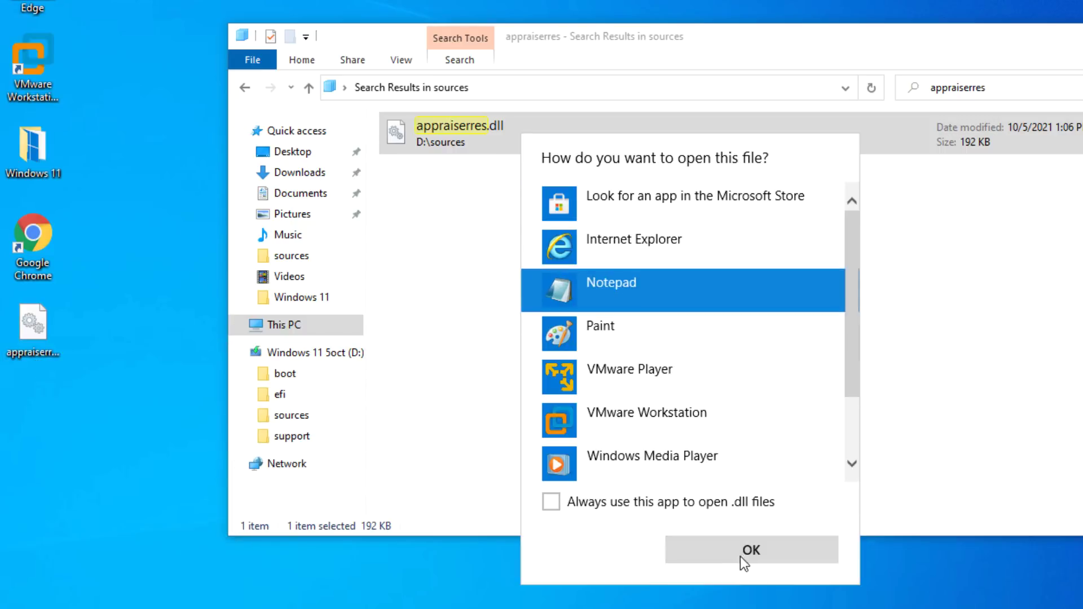
{"action": "left_click", "coordinate": [742, 555]}
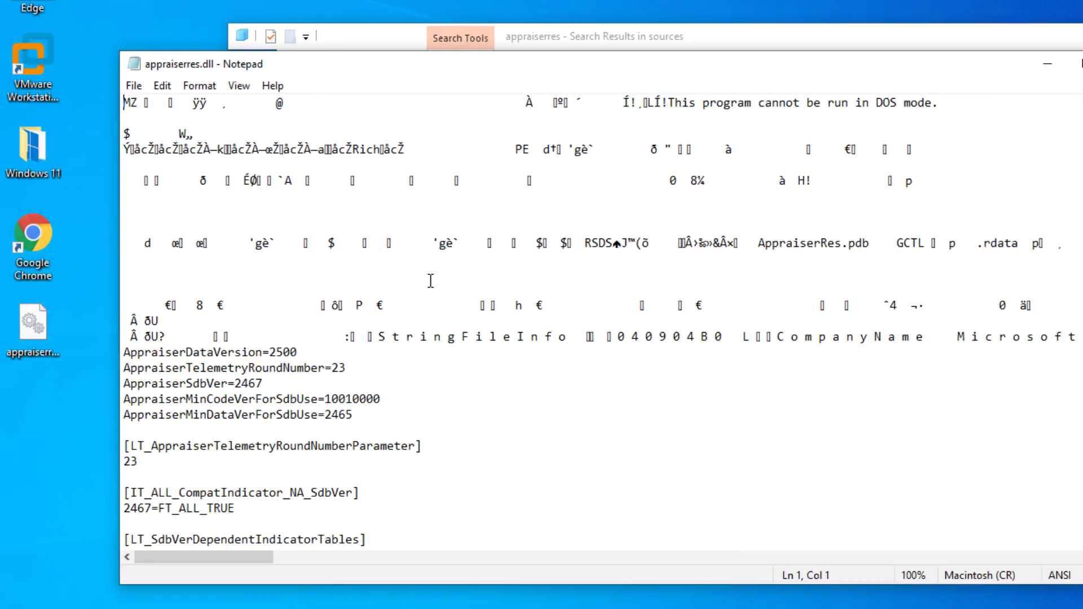
- Search downward through the file for TPM and move the Find dialog clear of the text
{"action": "left_click", "coordinate": [160, 86]}
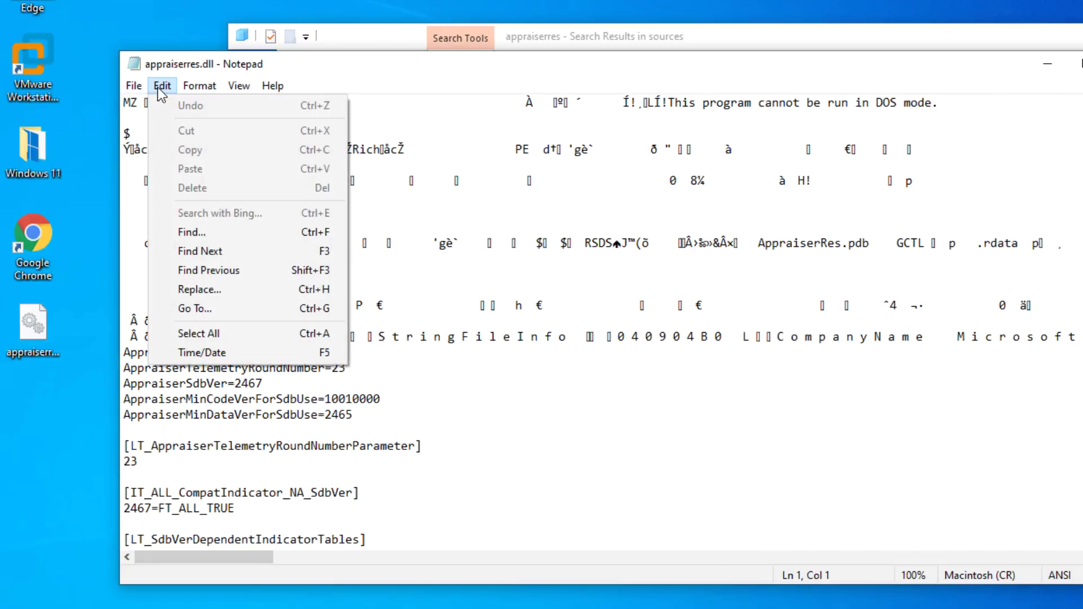
{"action": "left_click", "coordinate": [191, 231]}
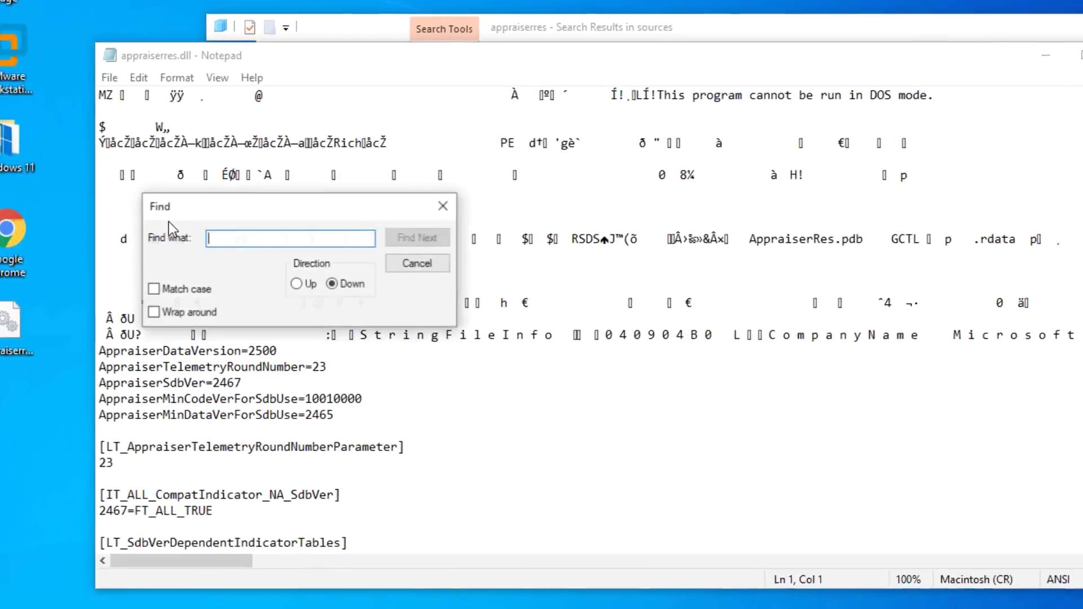
{"action": "type", "text": "TPM"}
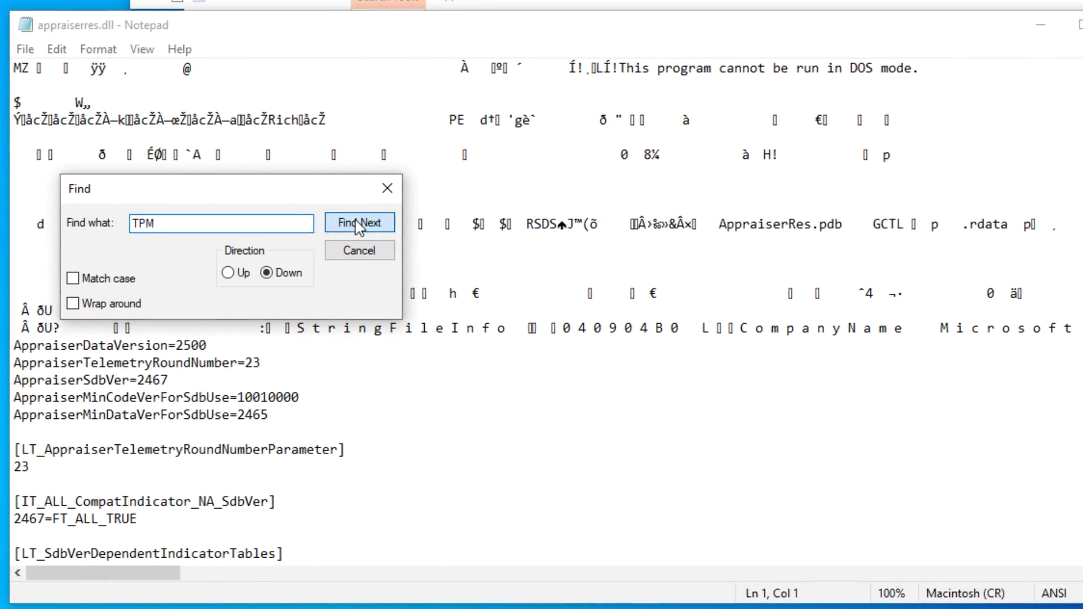
{"action": "left_click", "coordinate": [355, 222]}
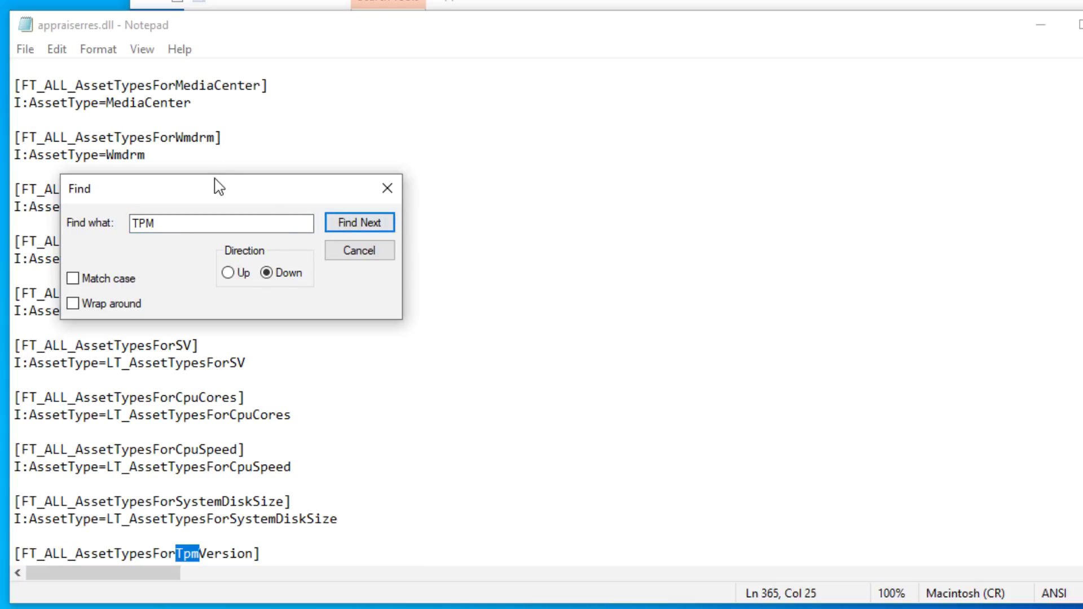
{"action": "left_click_drag", "start_coordinate": [251, 183], "coordinate": [790, 171]}
- Delete the [FT_ALL_AssetTypesForTpmVersion] section together with its AssetType line
{"action": "scroll", "coordinate": [281, 395], "scroll_direction": "down", "scroll_amount": 2}
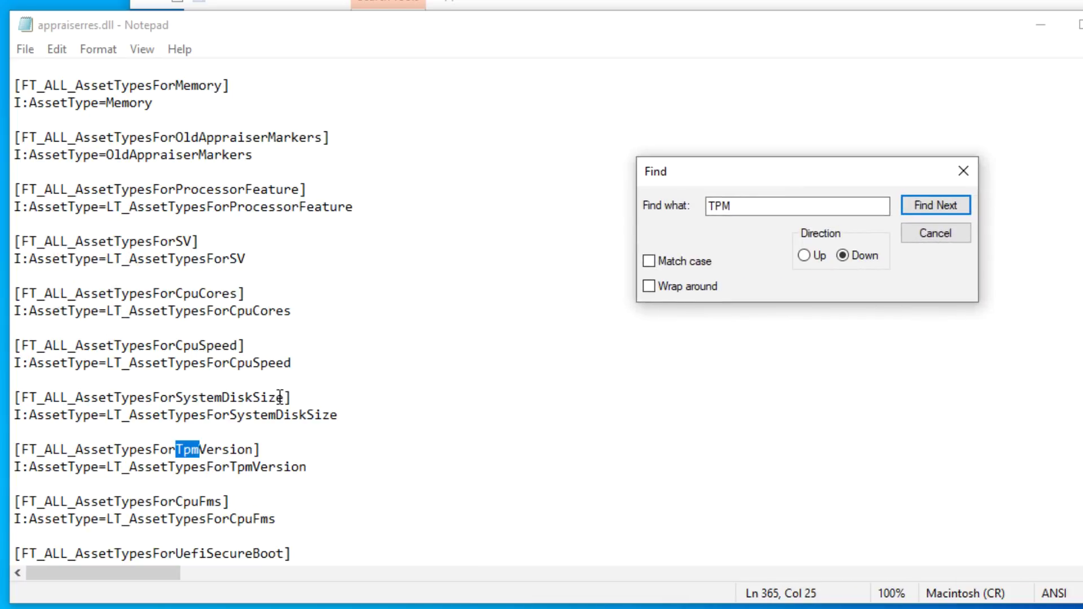
{"action": "left_click", "coordinate": [209, 464]}
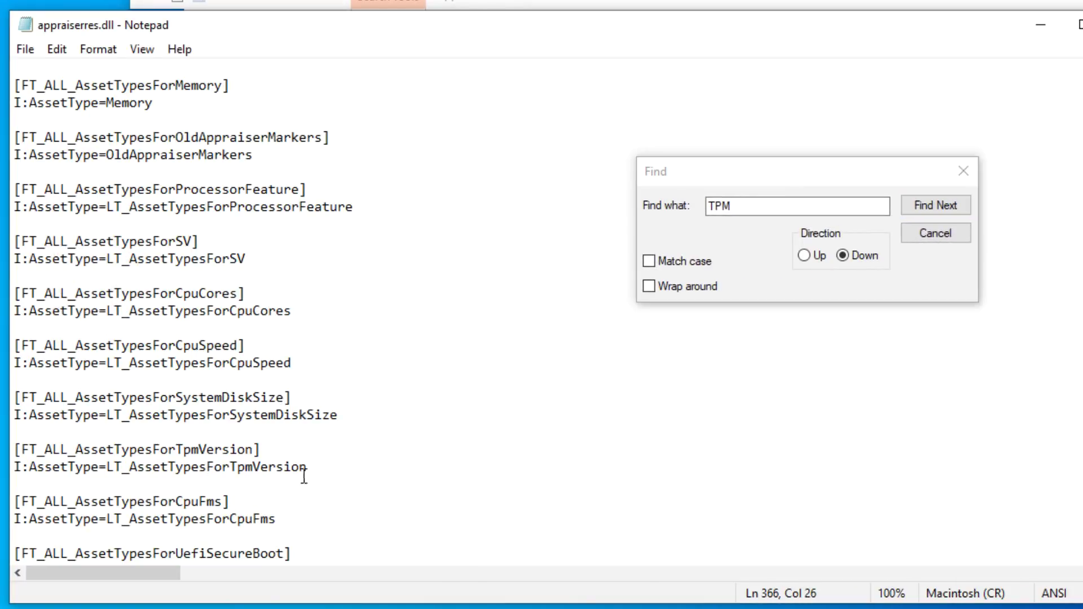
{"action": "left_click_drag", "start_coordinate": [318, 467], "coordinate": [8, 451]}
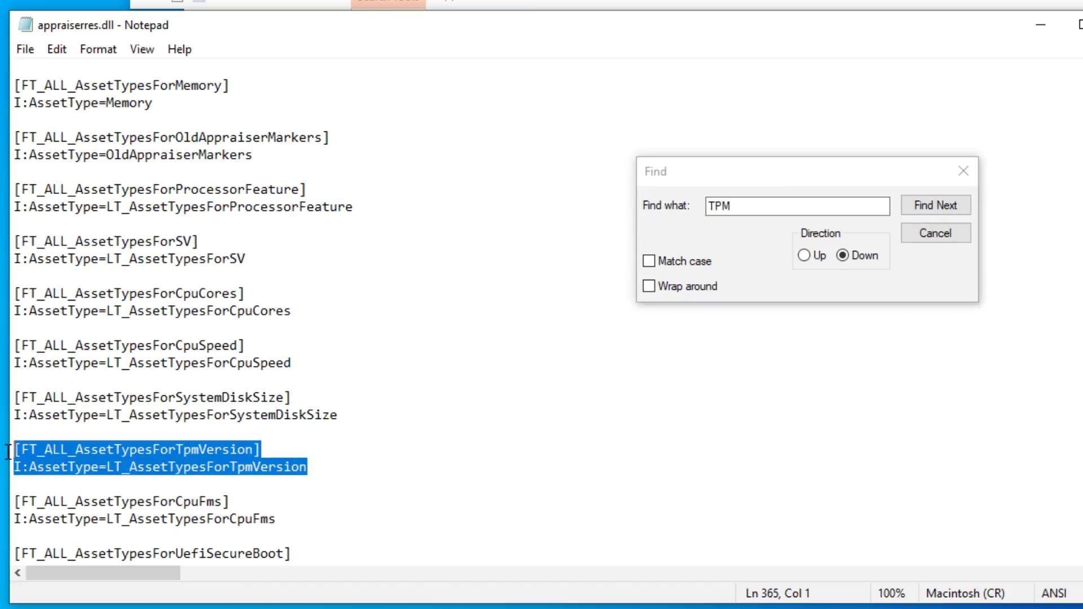
{"action": "key", "text": "Delete"}
{"action": "key", "text": "Delete"}
{"action": "key", "text": "Delete"}
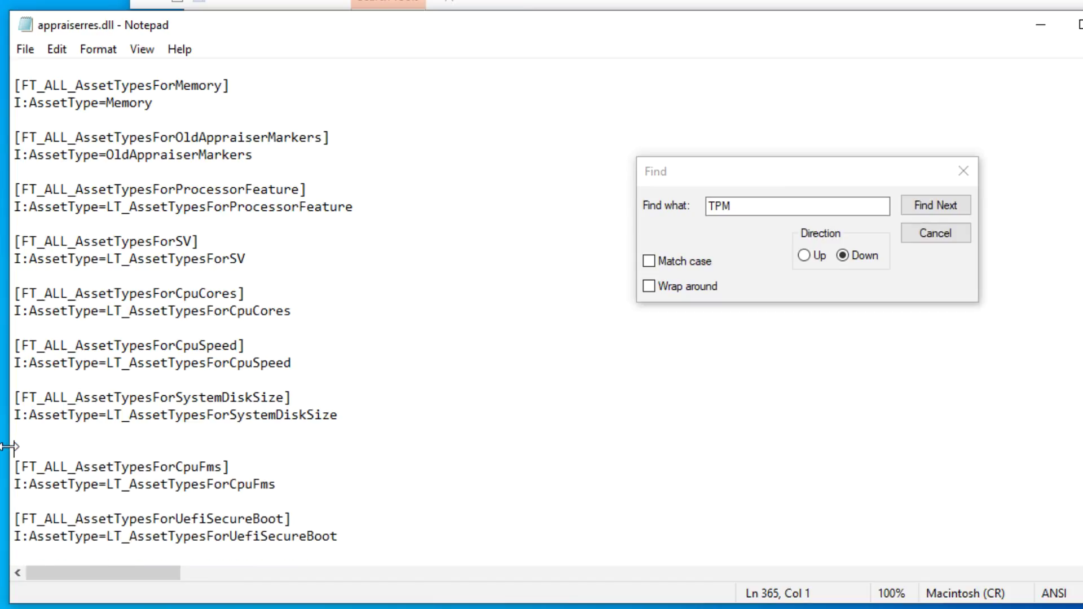
- Find the next TPM match and delete the [FT_ANY_SubBucket_124] section with its TpmVersionBlockingSV line
{"action": "left_click", "coordinate": [928, 206]}
{"action": "scroll", "coordinate": [300, 542], "scroll_direction": "down", "scroll_amount": 2}
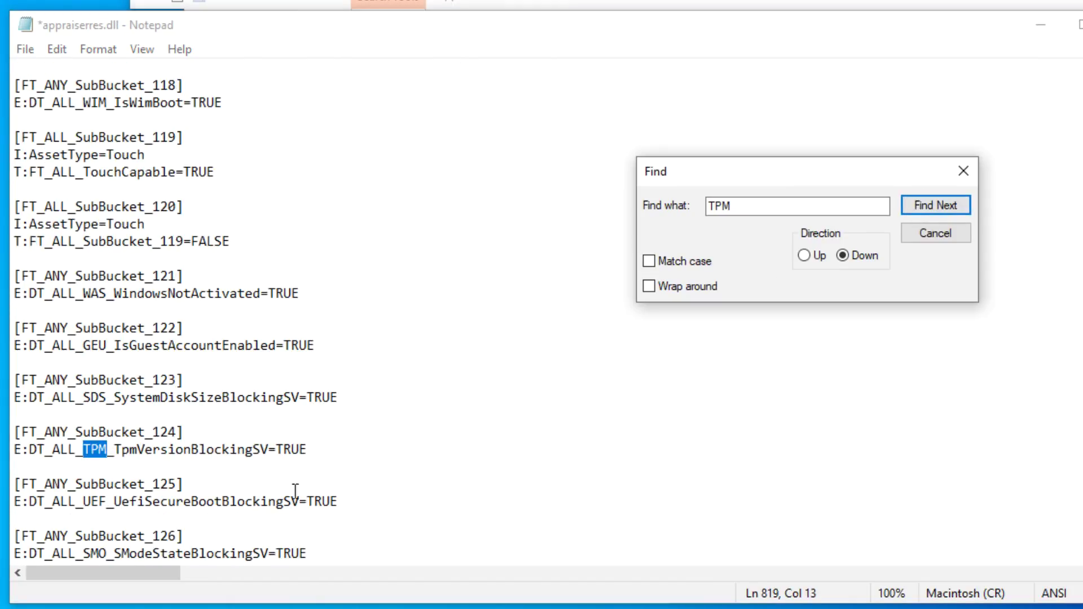
{"action": "left_click_drag", "start_coordinate": [318, 455], "coordinate": [9, 433]}
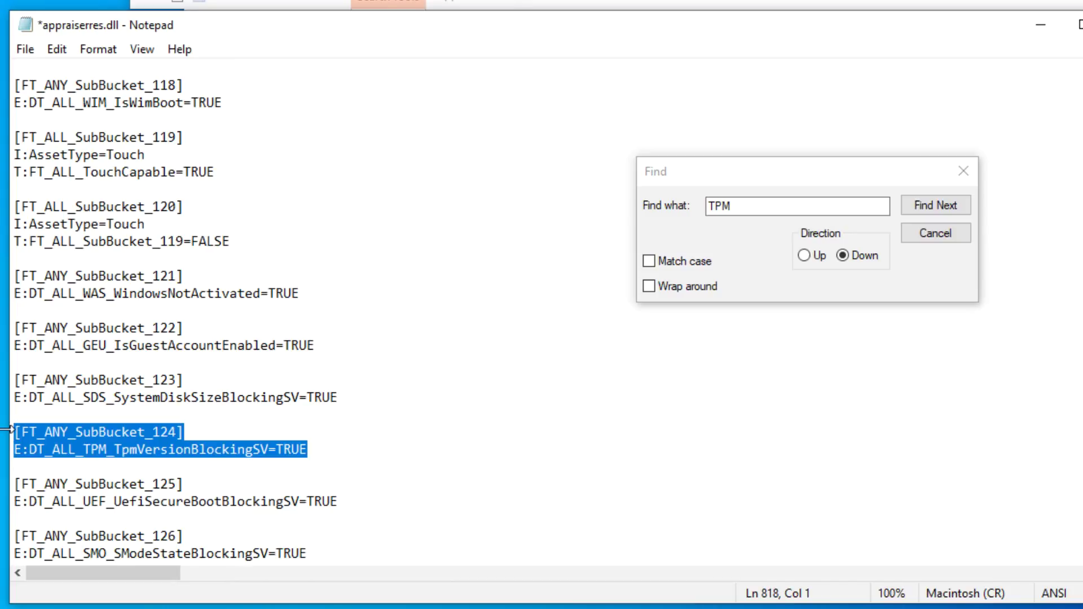
{"action": "key", "text": "Delete"}
- Find the next TPM match and delete its section just before [FT_ALL_CompatMarker_BlockedByUefiSecureBoot]
{"action": "left_click", "coordinate": [935, 205]}
{"action": "scroll", "coordinate": [329, 521], "scroll_direction": "down", "scroll_amount": 3}
{"action": "left_click_drag", "start_coordinate": [228, 416], "coordinate": [13, 399]}
{"action": "key", "text": "Delete"}
{"action": "key", "text": "Delete"}
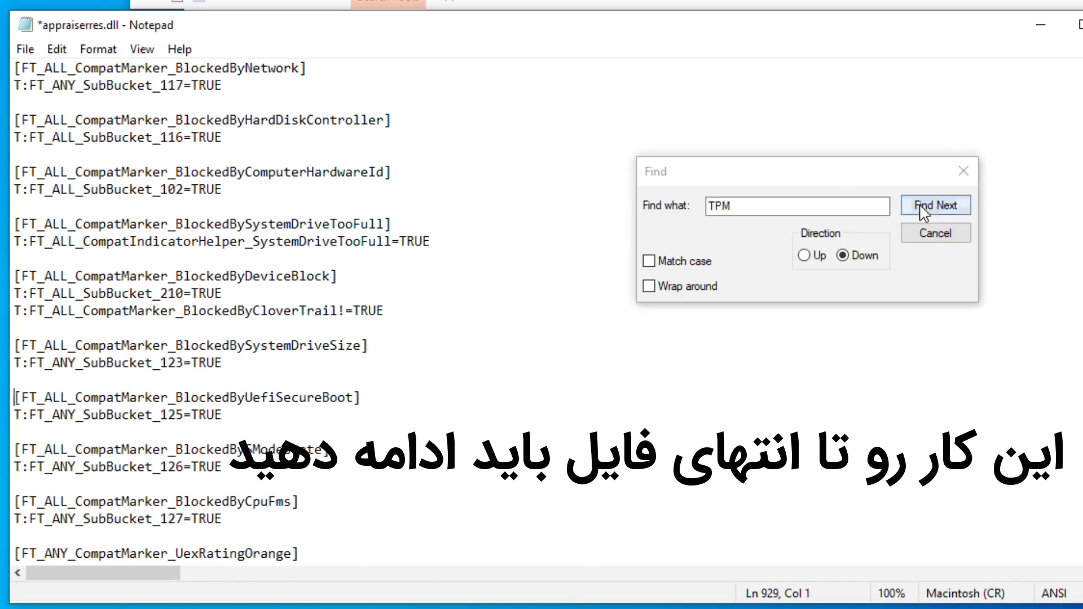
- Skip past the TpmVersion entry under [LT_AssetTypesForSetupSystemScan] and delete the [LT_AssetTypesForTpmVersion] section
{"action": "left_click", "coordinate": [921, 207]}
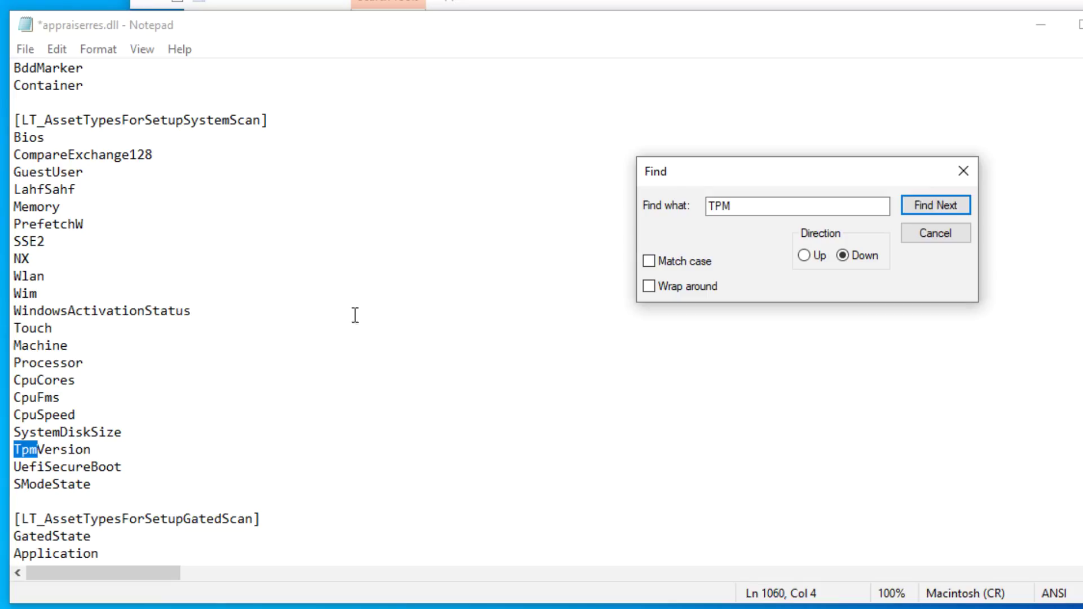
{"action": "left_click", "coordinate": [933, 207]}
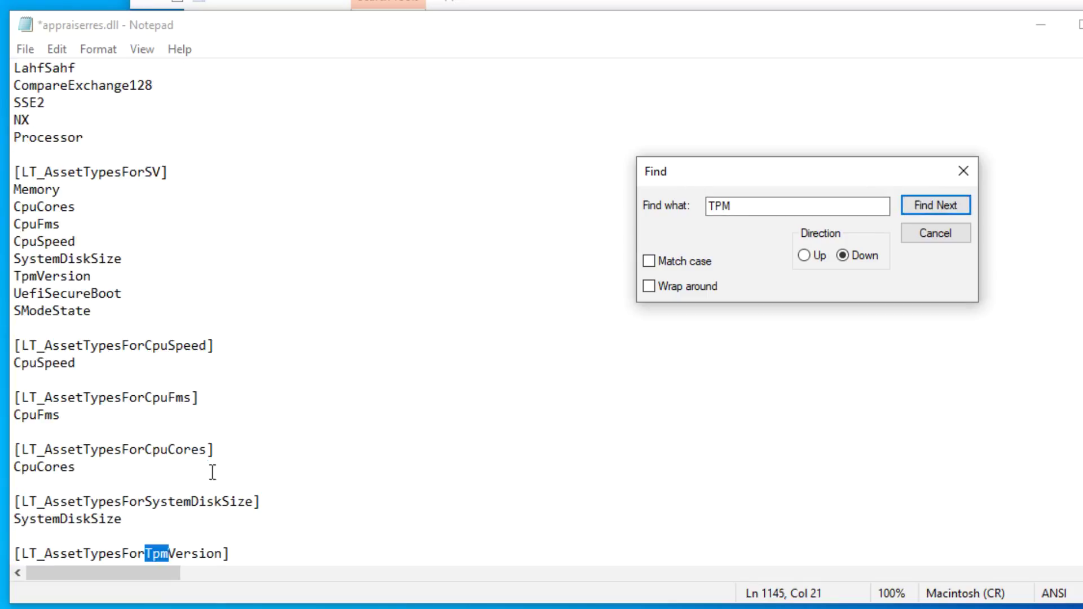
{"action": "scroll", "coordinate": [212, 471], "scroll_direction": "down", "scroll_amount": 3}
{"action": "left_click_drag", "start_coordinate": [109, 411], "coordinate": [14, 398]}
{"action": "key", "text": "Delete"}
{"action": "key", "text": "Delete"}
- Advance through the TPM matches and delete the TPM line between the SDS and UEF lines of the asset types table
{"action": "left_click", "coordinate": [930, 205]}
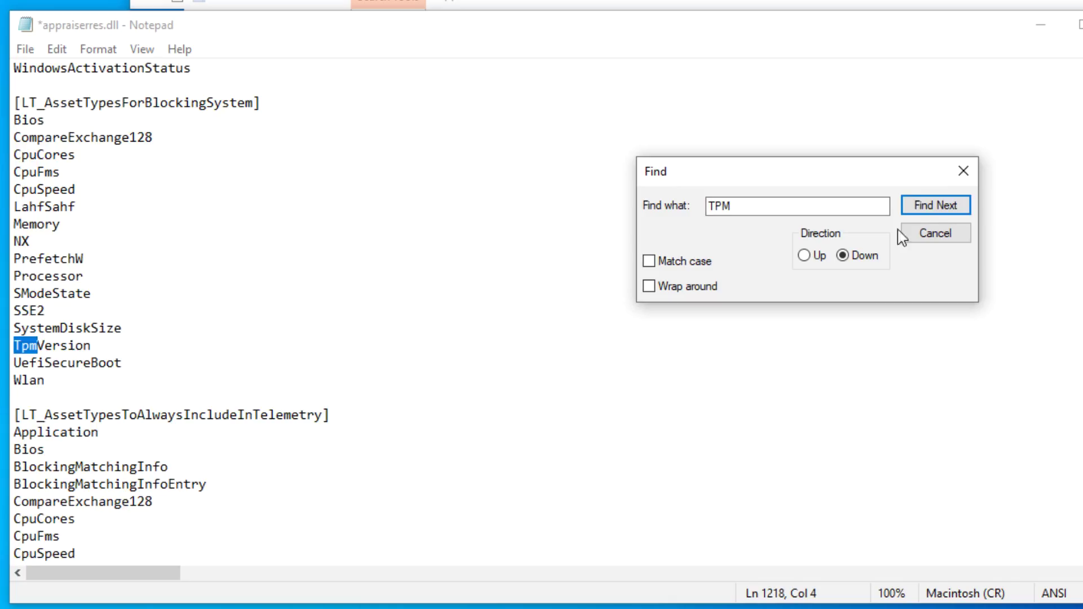
{"action": "left_click", "coordinate": [929, 206]}
{"action": "left_click", "coordinate": [930, 207]}
{"action": "left_click_drag", "start_coordinate": [109, 411], "coordinate": [14, 397]}
{"action": "key", "text": "Delete"}
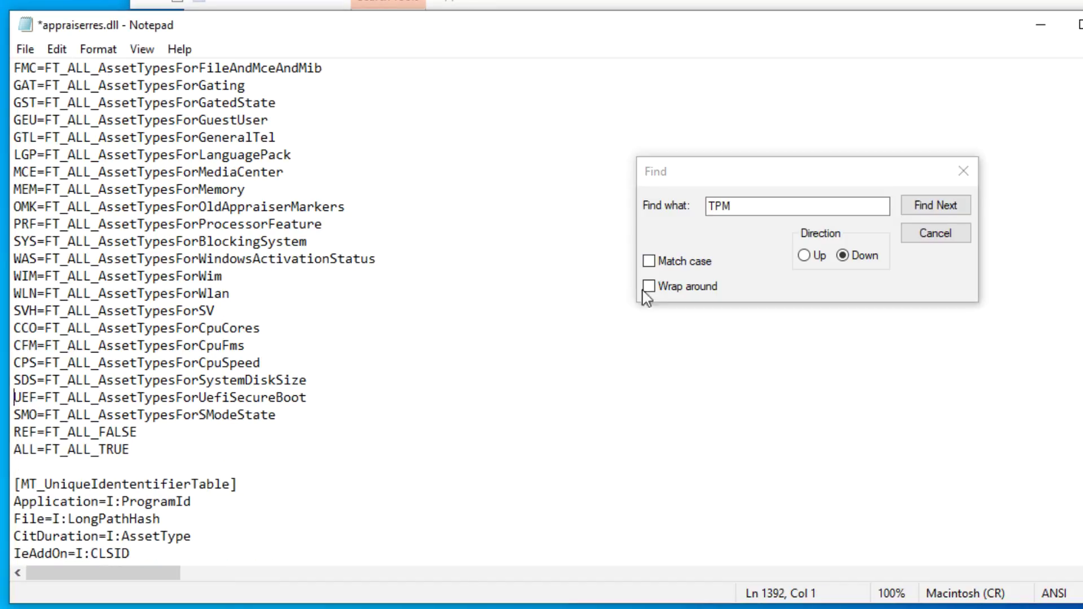
- Find the next two TPM matches after the asset types table and delete the text selected at each one
{"action": "left_click", "coordinate": [930, 207]}
{"action": "left_click_drag", "start_coordinate": [189, 406], "coordinate": [14, 397]}
{"action": "key", "text": "Delete"}
{"action": "left_click", "coordinate": [930, 207]}
{"action": "mouse_move", "coordinate": [14, 467]}
{"action": "left_mouse_down"}
{"action": "mouse_move", "coordinate": [175, 473]}
{"action": "mouse_move", "coordinate": [14, 450]}
{"action": "left_mouse_up"}
{"action": "key", "text": "Delete"}
- Continue through the TPM matches, deleting the selected entries up to the [DT_ALL_REF_BlockedByTpmVersionSVSetup] section
{"action": "left_click", "coordinate": [929, 205]}
{"action": "left_click_drag", "start_coordinate": [17, 397], "coordinate": [321, 472]}
{"action": "key", "text": "Delete"}
{"action": "left_click", "coordinate": [933, 206]}
{"action": "left_click", "coordinate": [935, 205]}
{"action": "key", "text": "Delete"}
{"action": "key", "text": "Delete"}
- Delete the [DT_ALL_REF_BlockedByTpmVersionSVSetup] and [DT_ALL_REF_BlockedByTpmVersionSVSetup2] sections with all their lines
{"action": "left_click_drag", "start_coordinate": [153, 415], "coordinate": [5, 420]}
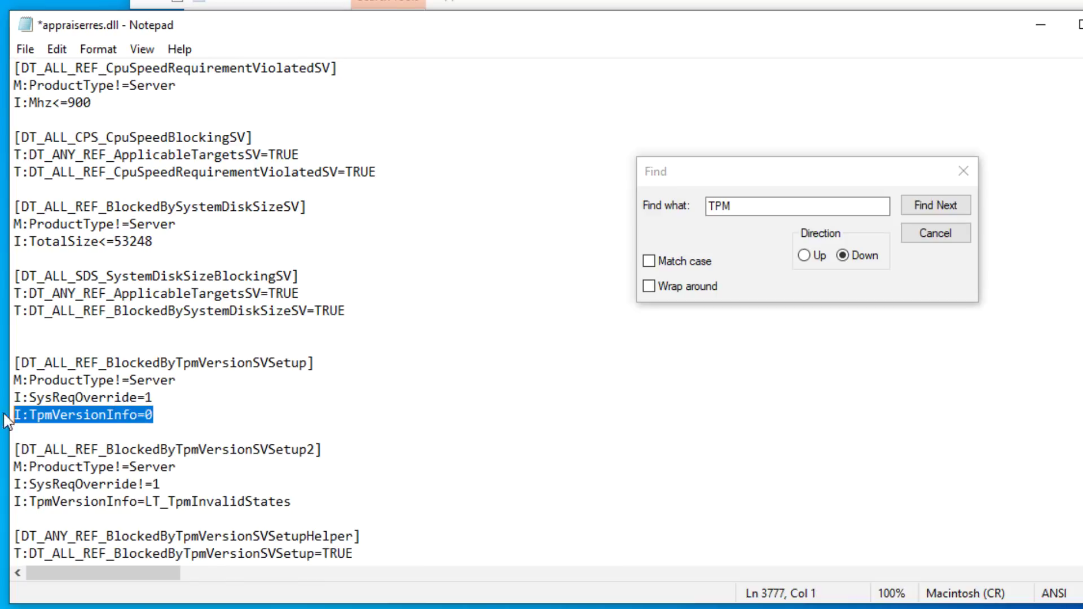
{"action": "left_click_drag", "start_coordinate": [334, 507], "coordinate": [14, 362]}
{"action": "key", "text": "Delete"}
{"action": "key", "text": "Delete"}
{"action": "key", "text": "Delete"}
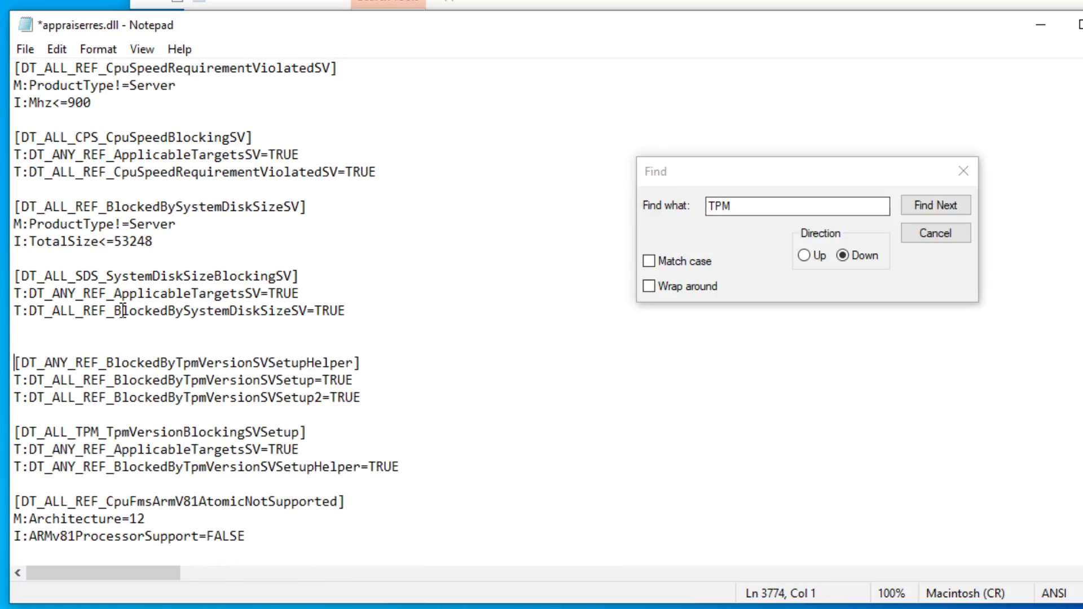
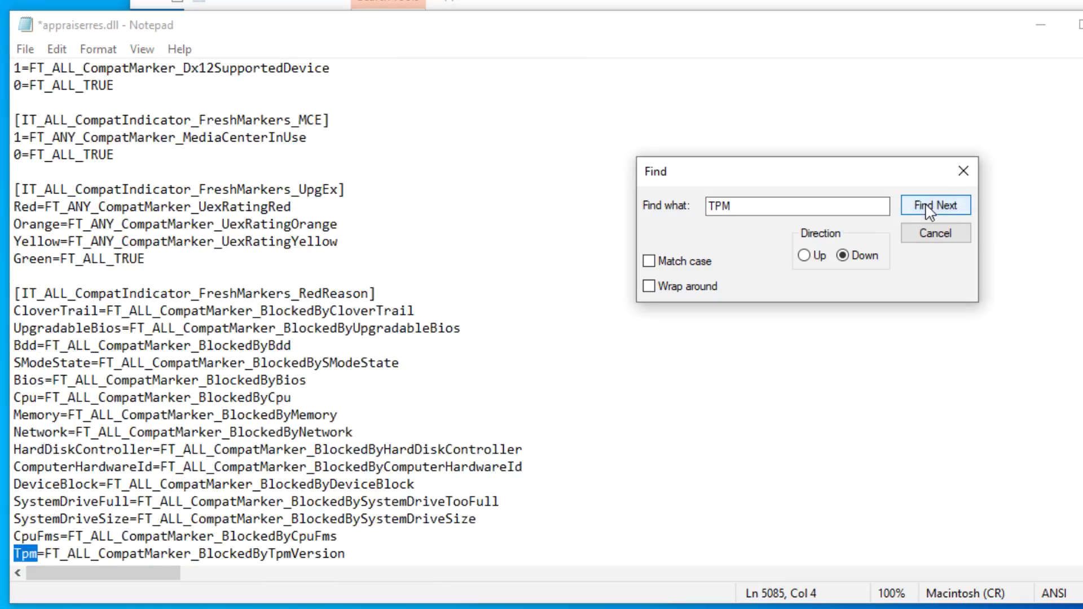
- Delete the Tpm=FT_ALL_CompatMarker_BlockedByTpmVersion line from the [IT_ALL_CompatIndicator_FreshMarkers_RedReason] section
{"action": "scroll", "coordinate": [395, 395], "scroll_direction": "down", "scroll_amount": 3}
{"action": "left_click_drag", "start_coordinate": [346, 398], "coordinate": [23, 402]}
{"action": "key", "text": "Delete"}
{"action": "key", "text": "Delete"}
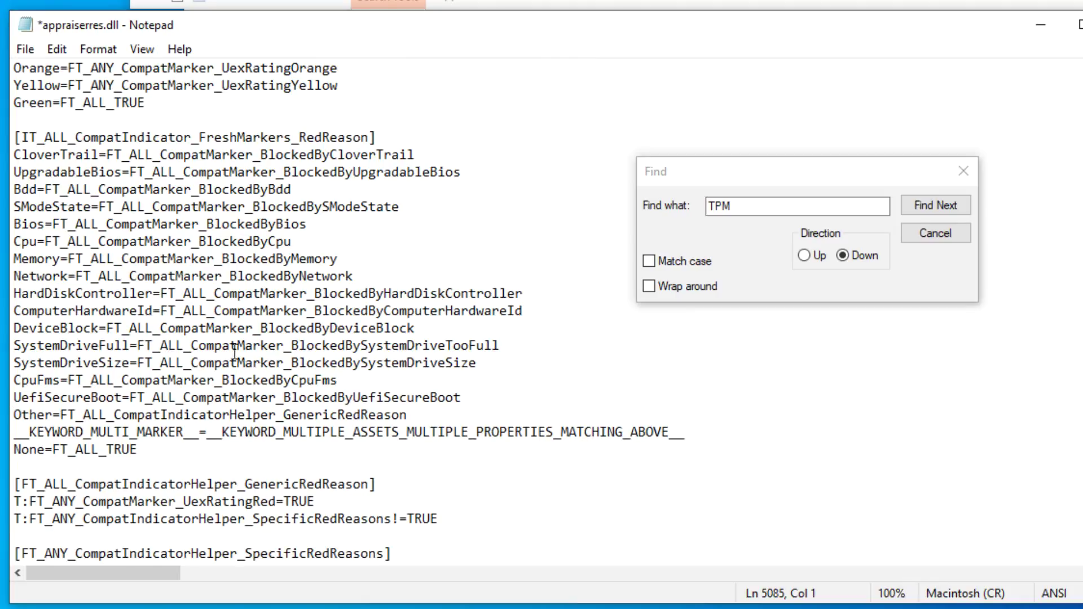
- Find the next TPM match and delete the BlockedByTpmVersion line from the [FT_ANY_CompatIndicatorHelper_SpecificRedReasons] section
{"action": "left_click", "coordinate": [959, 202]}
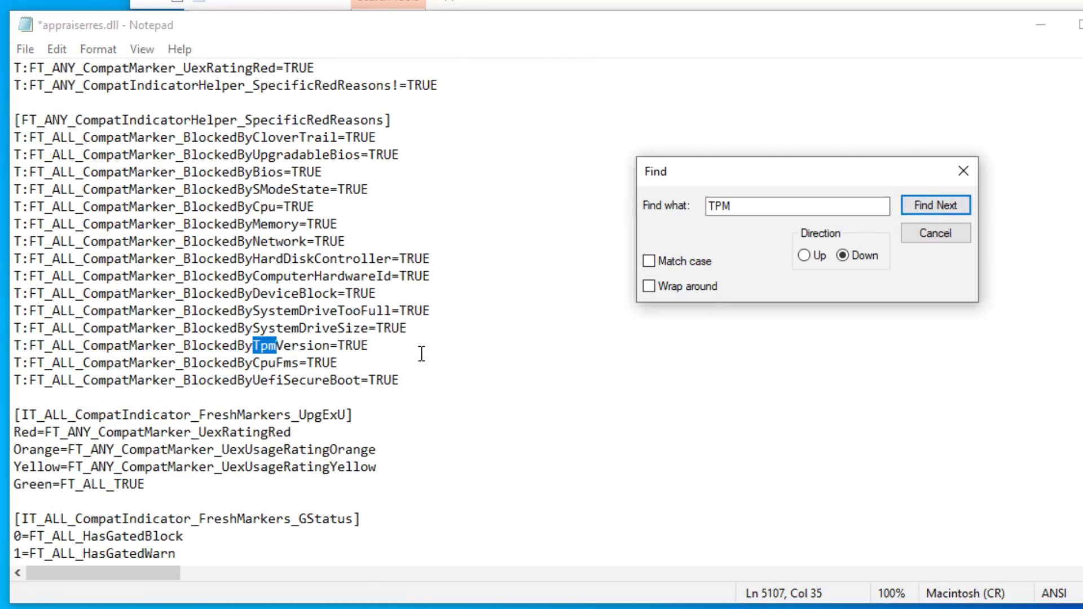
{"action": "left_click_drag", "start_coordinate": [366, 345], "coordinate": [42, 342]}
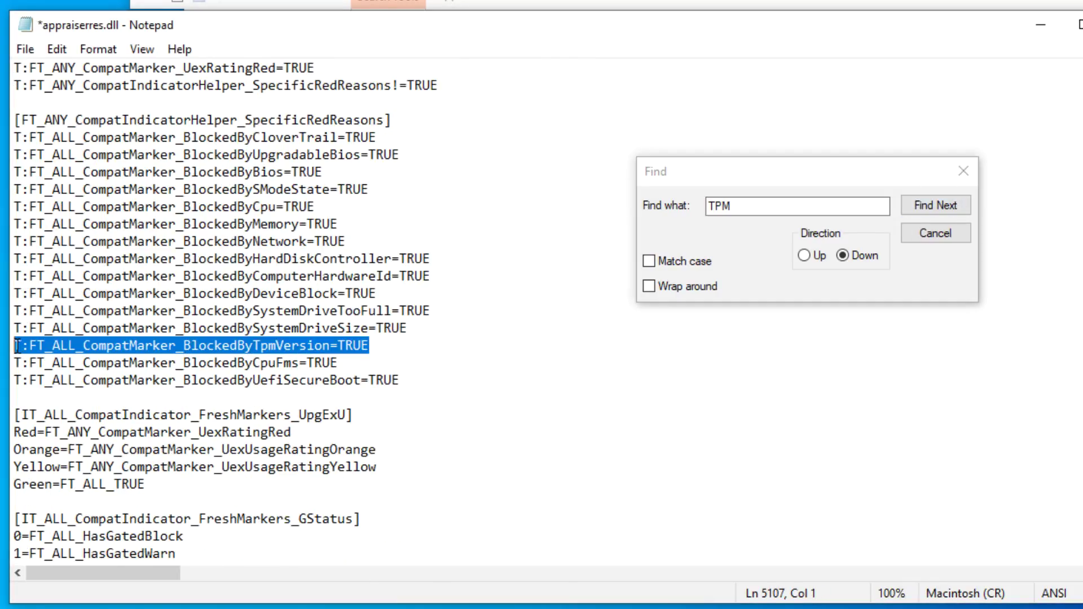
{"action": "key", "text": "Delete"}
{"action": "key", "text": "Delete"}
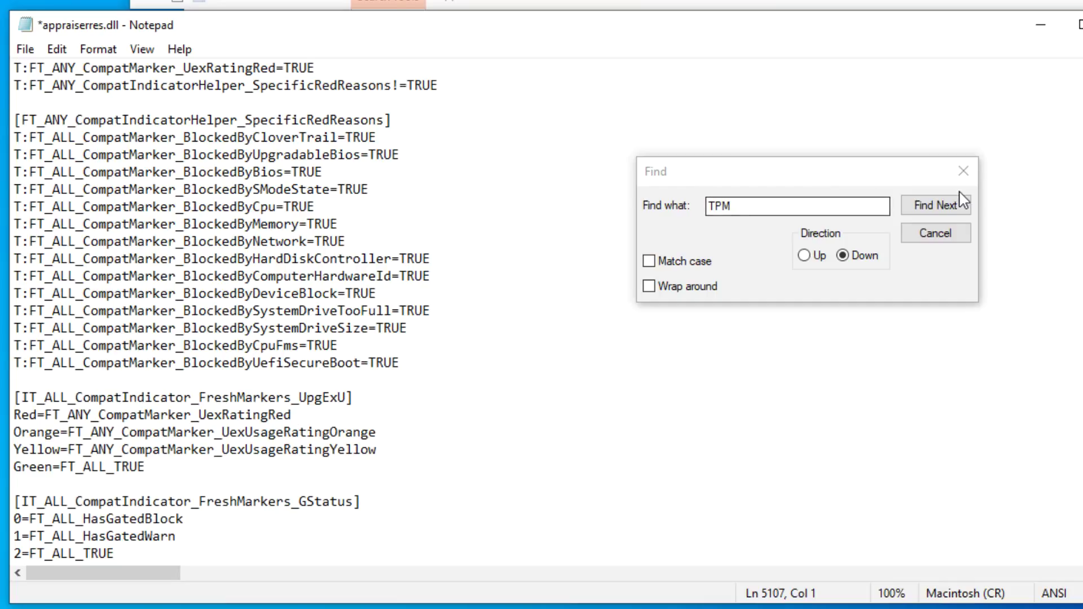
- Search for any remaining TPM match through to the end of the file
{"action": "left_click", "coordinate": [945, 205]}
{"action": "left_click", "coordinate": [947, 208]}
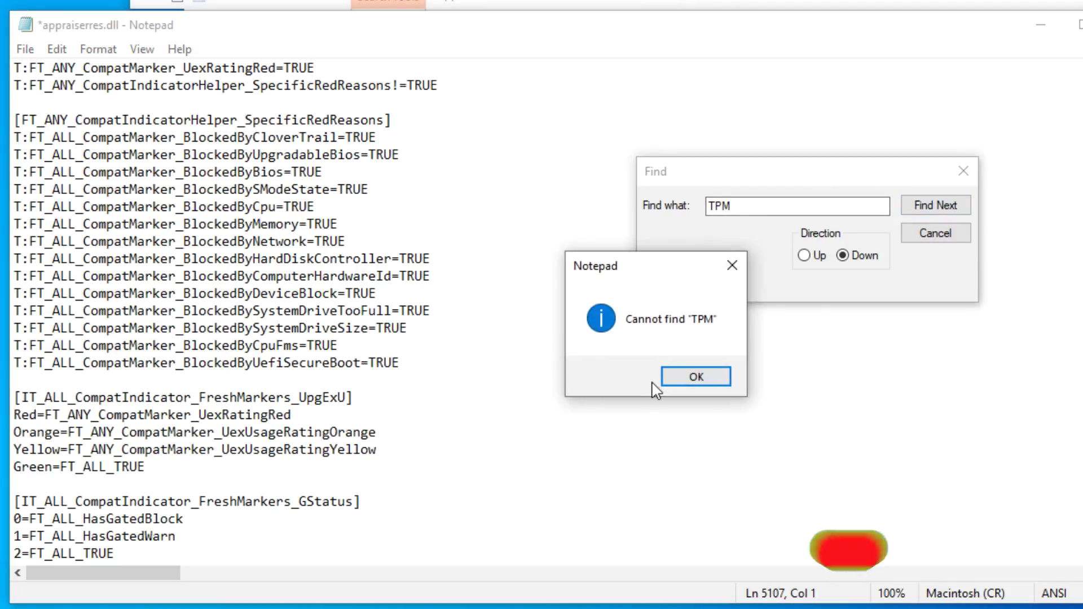
{"action": "left_click", "coordinate": [692, 378]}
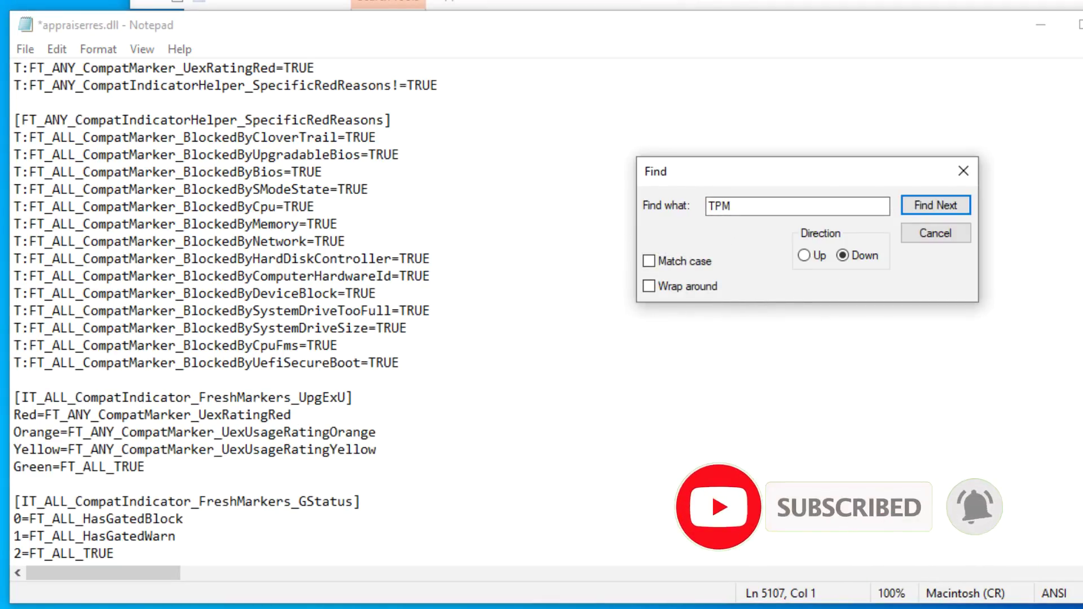
- Search for UEFI from the start of the file and delete the [FT_ALL_AssetTypesForUefiSecureBoot] section with its AssetType line
{"action": "key", "text": "ctrl+Home"}
{"action": "left_click", "coordinate": [757, 218]}
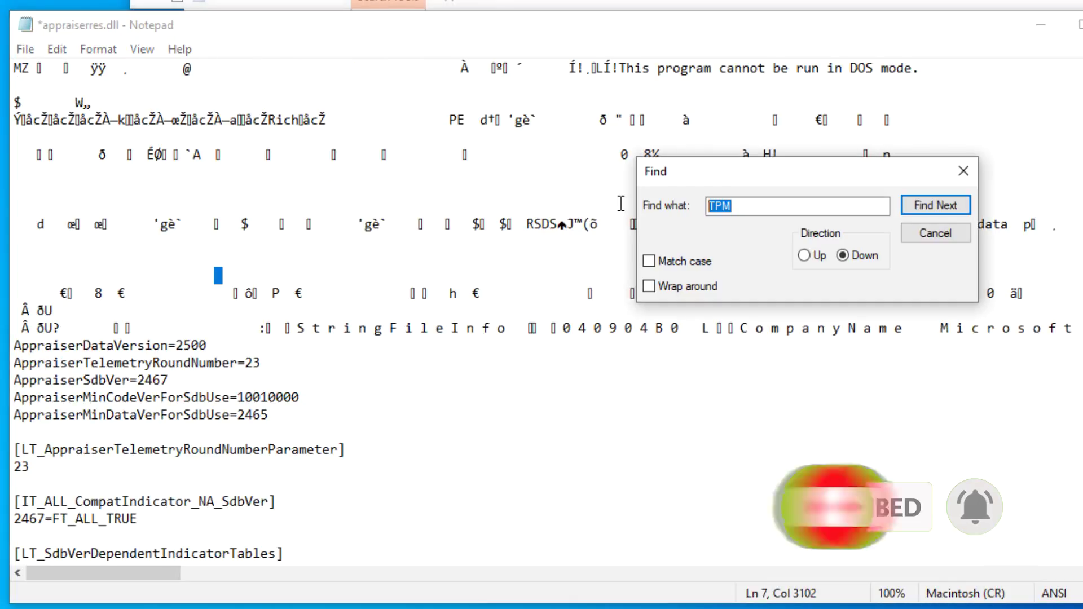
{"action": "type", "text": "U"}
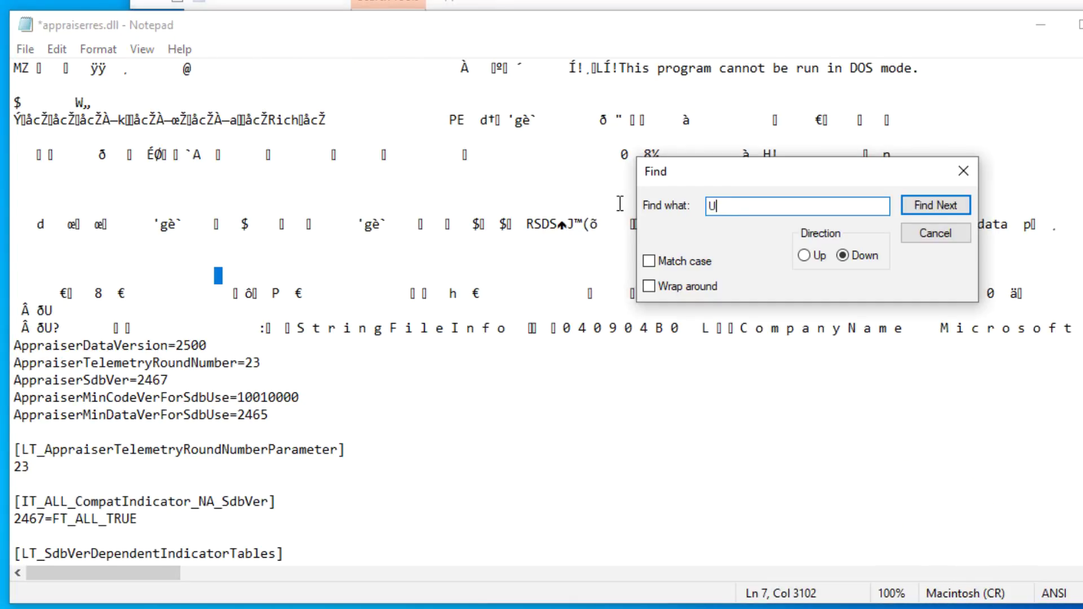
{"action": "type", "text": "EFI"}
{"action": "key", "text": "Return"}
{"action": "left_click_drag", "start_coordinate": [350, 414], "coordinate": [16, 373]}
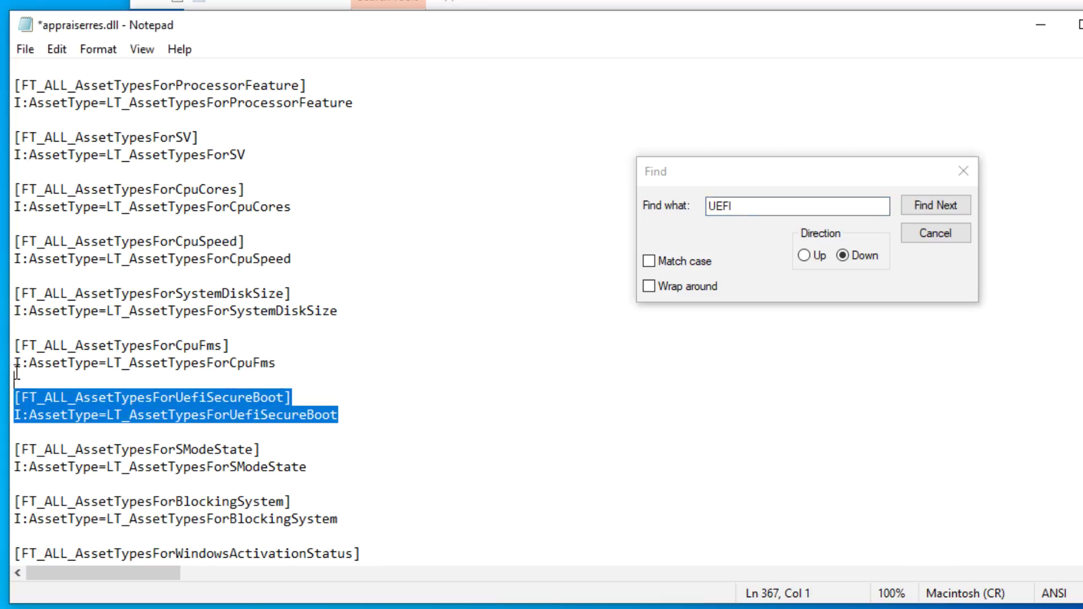
{"action": "key", "text": "Delete"}
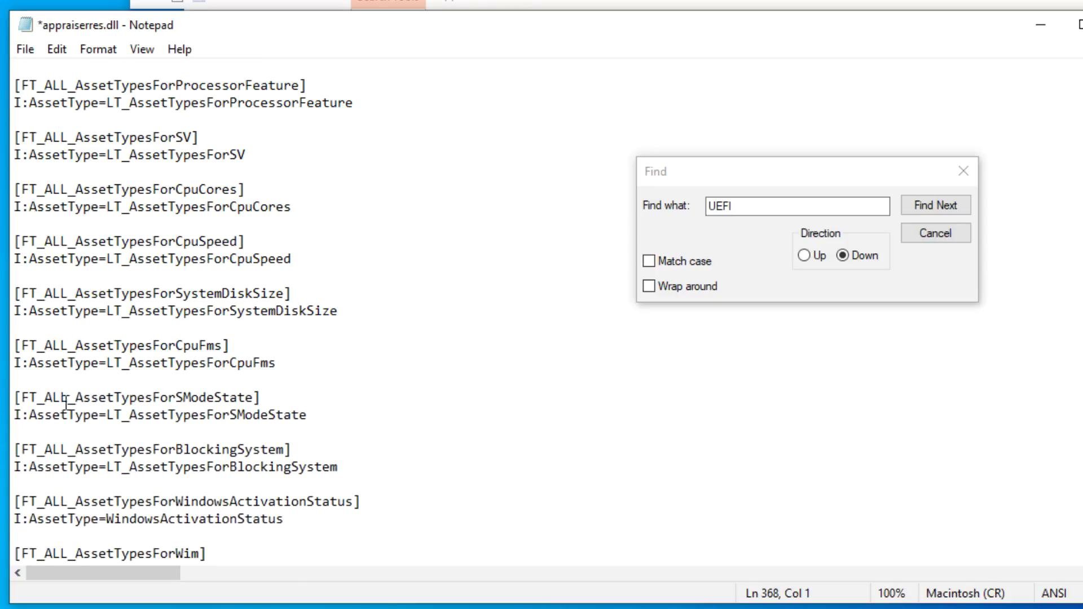
- Find the next UEFI match and delete its section between [FT_ANY_SubBucket_123] and [FT_ANY_SubBucket_126]
{"action": "left_click", "coordinate": [936, 206]}
{"action": "scroll", "coordinate": [331, 394], "scroll_direction": "down", "scroll_amount": 3}
{"action": "left_click_drag", "start_coordinate": [337, 397], "coordinate": [33, 370]}
{"action": "key", "text": "Delete"}
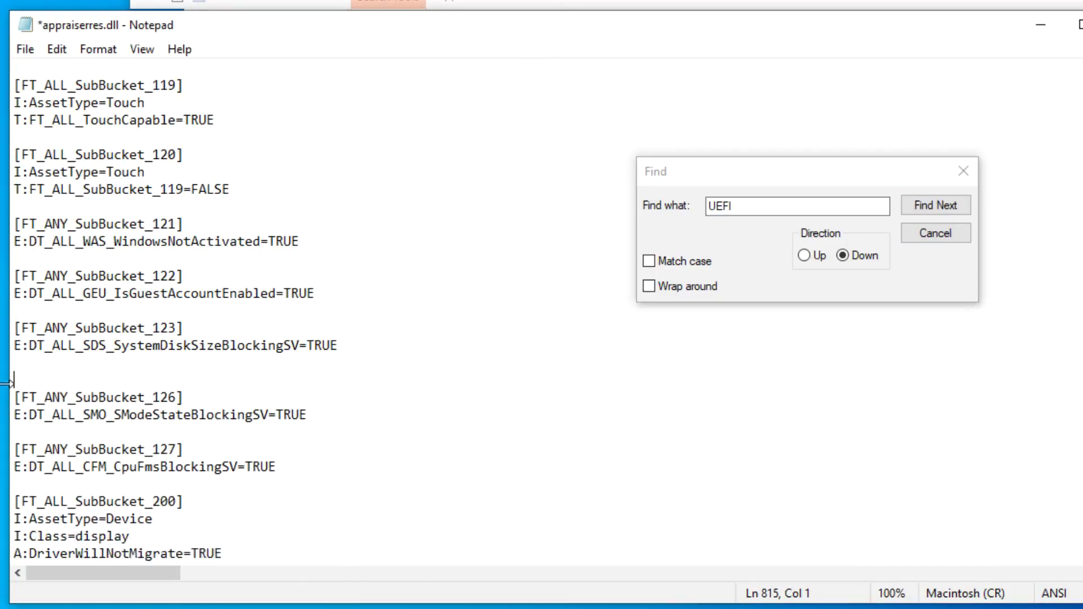
- Find the next UEFI match and delete the [FT_ALL_CompatMarker_BlockedByUefiSecureBoot] section with its SubBucket_125 line
{"action": "left_click", "coordinate": [935, 206]}
{"action": "scroll", "coordinate": [245, 423], "scroll_direction": "down", "scroll_amount": 3}
{"action": "left_click_drag", "start_coordinate": [216, 416], "coordinate": [46, 394]}
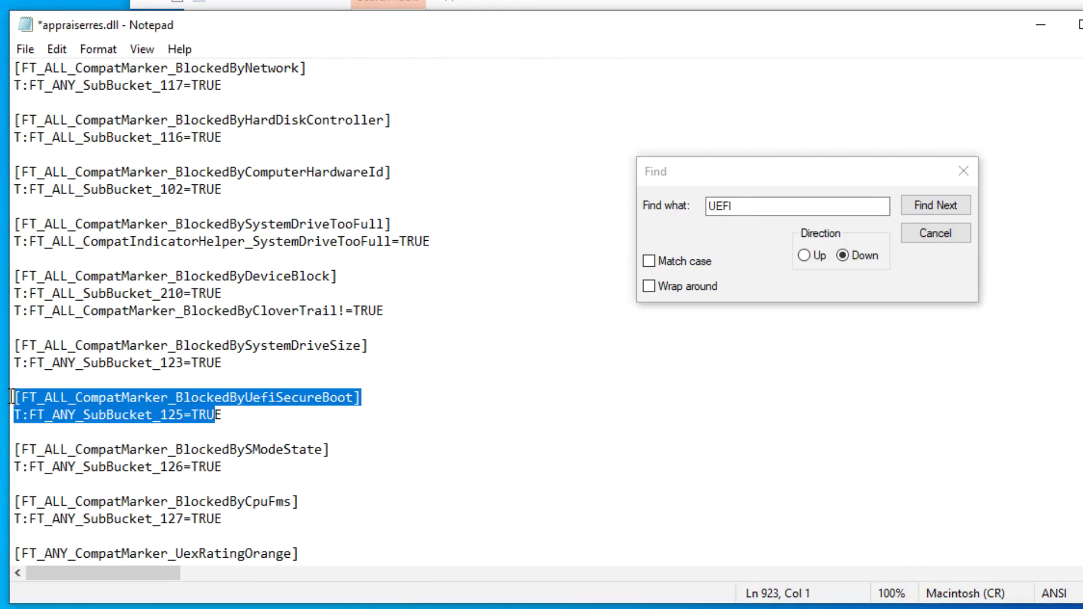
{"action": "key", "text": "Delete"}
{"action": "key", "text": "Delete"}
{"action": "key", "text": "Delete"}
{"action": "key", "text": "Delete"}
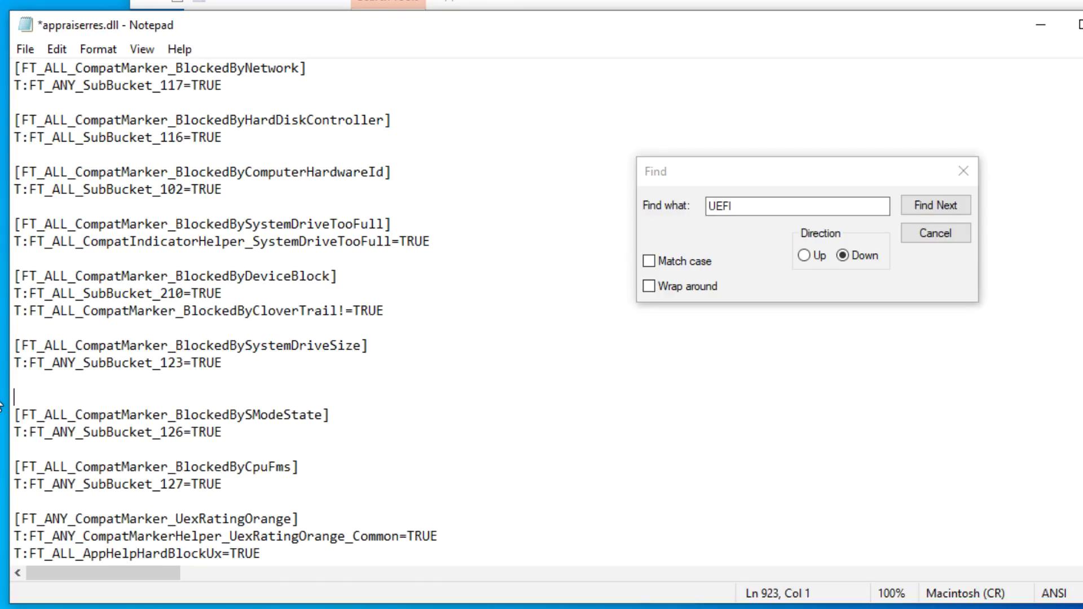
- Skip the UEFI match in [LT_AssetTypesForSetupSystemScan] and delete the UEFI section between [LT_AssetTypesForSystemDiskSize] and [LT_AssetTypesForSModeState]
{"action": "left_click", "coordinate": [927, 207]}
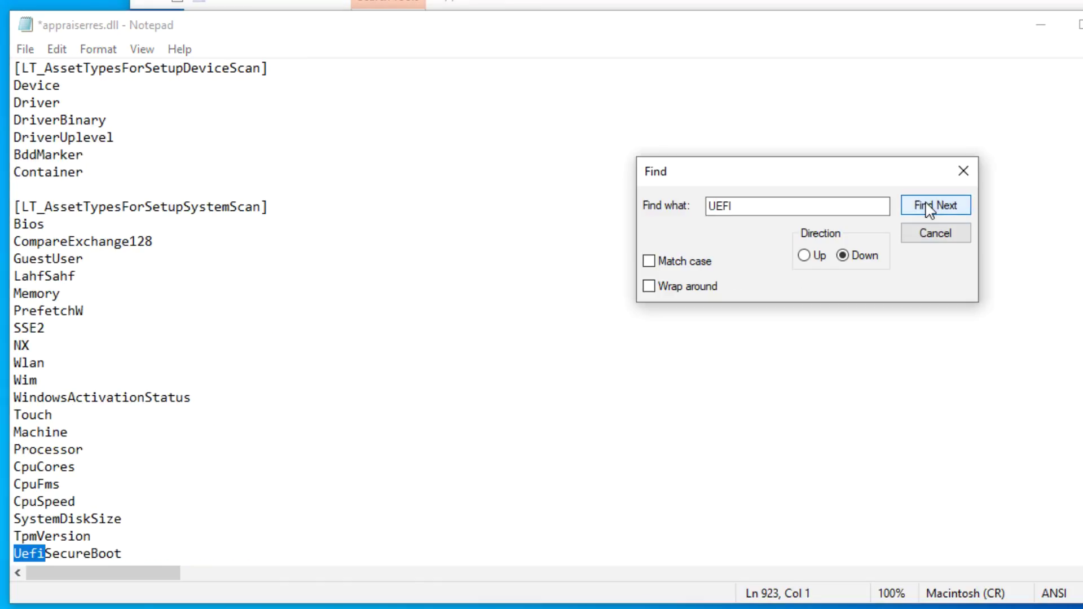
{"action": "left_click", "coordinate": [949, 213]}
{"action": "scroll", "coordinate": [169, 395], "scroll_direction": "down", "scroll_amount": 3}
{"action": "left_click_drag", "start_coordinate": [14, 395], "coordinate": [13, 431]}
{"action": "key", "text": "Delete"}
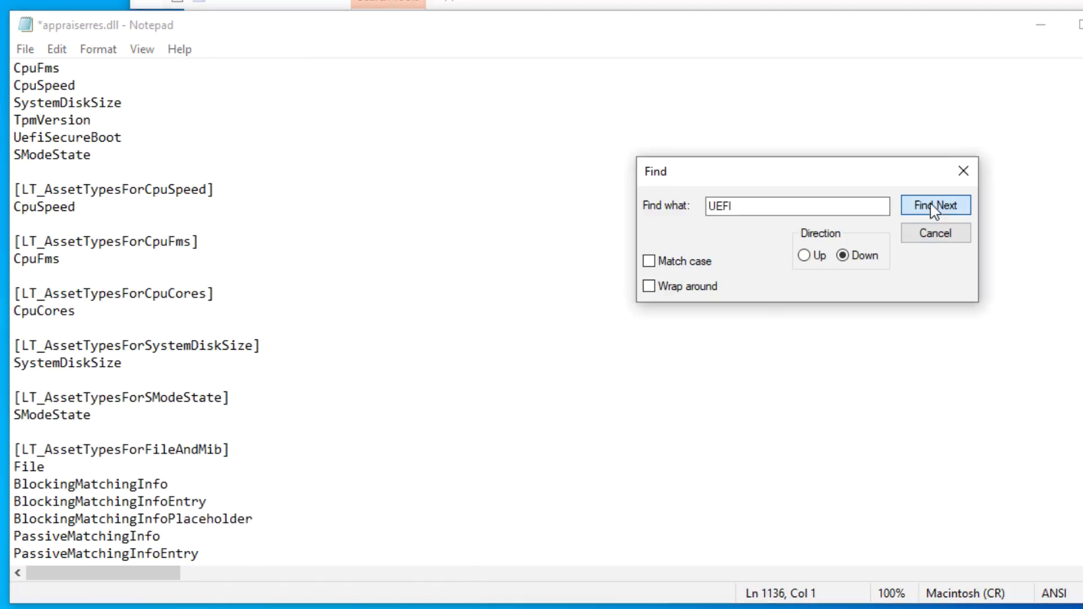
- Find the next UEFI match after the LT_AssetTypes sections and delete the line that contains it
{"action": "left_click", "coordinate": [934, 206]}
{"action": "left_click", "coordinate": [939, 206]}
{"action": "left_click_drag", "start_coordinate": [306, 398], "coordinate": [14, 398]}
{"action": "key", "text": "Delete"}
{"action": "key", "text": "Delete"}
- Find the next UEFI match and delete the UefiSecureBoot=I:AssetType line
{"action": "left_click", "coordinate": [933, 205]}
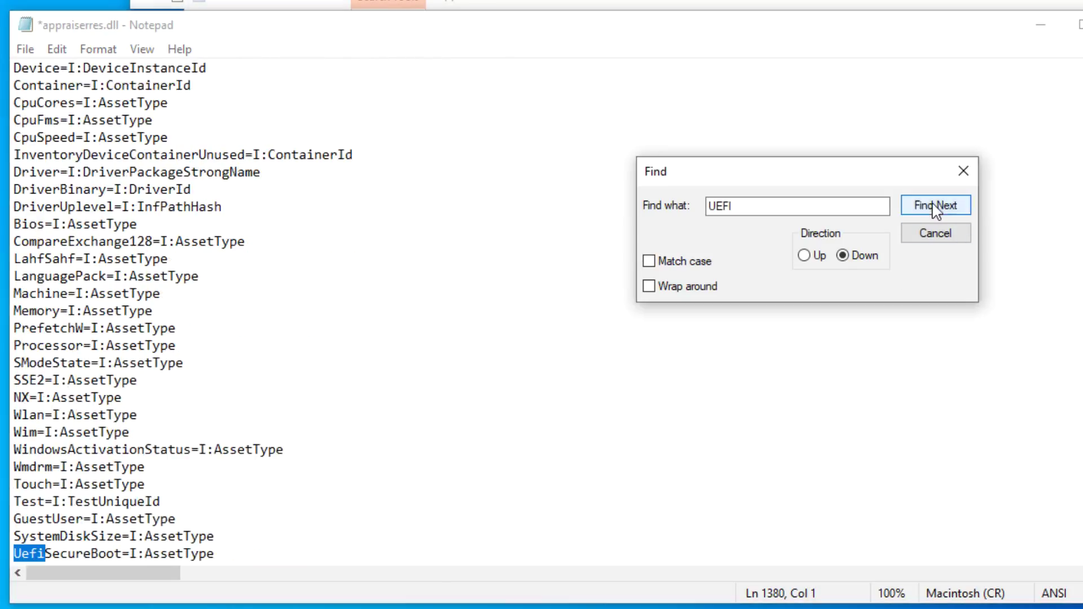
{"action": "scroll", "coordinate": [169, 395], "scroll_direction": "down", "scroll_amount": 3}
{"action": "left_click_drag", "start_coordinate": [215, 398], "coordinate": [18, 398]}
{"action": "key", "text": "Delete"}
{"action": "key", "text": "Delete"}
- Find the next UEFI match and delete the T:DT_ALL_UEF_UefiSecureBootBlockingSV=TRUE line from the [DT_ANY_SVH_BlockingSV] section
{"action": "left_click", "coordinate": [936, 206]}
{"action": "left_click_drag", "start_coordinate": [345, 501], "coordinate": [13, 501]}
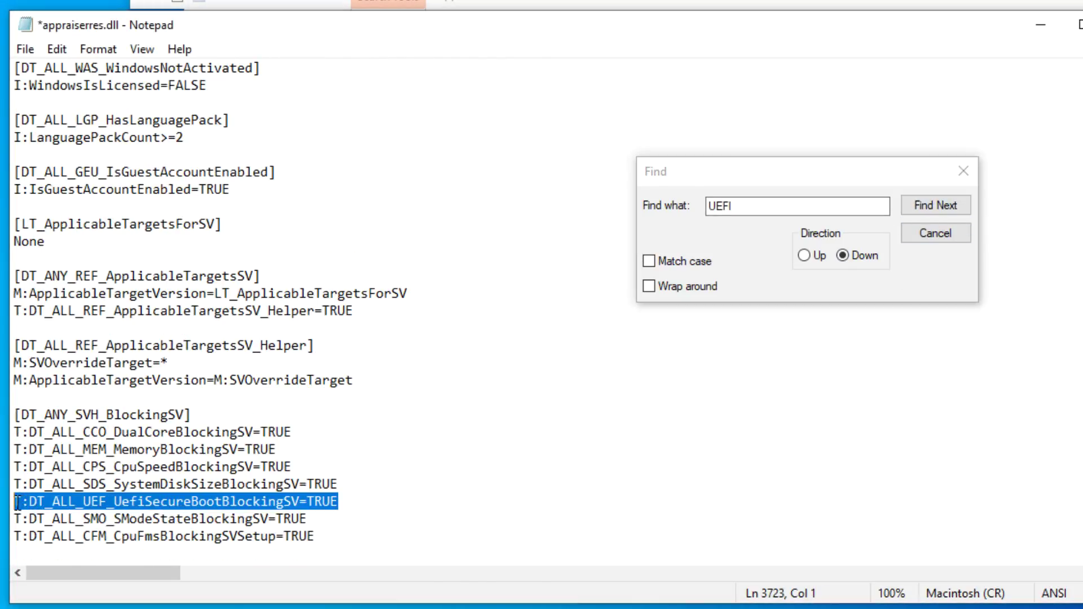
{"action": "key", "text": "Delete"}
{"action": "key", "text": "Delete"}
- Find the next UEFI match after the [DT_ANY_SVH_BlockingSV] section and delete the UEFI blocks there
{"action": "left_click", "coordinate": [938, 205]}
{"action": "left_click_drag", "start_coordinate": [316, 380], "coordinate": [14, 345]}
{"action": "key", "text": "Delete"}
{"action": "left_click_drag", "start_coordinate": [347, 415], "coordinate": [13, 328]}
{"action": "key", "text": "Delete"}
{"action": "key", "text": "Delete"}
- Find the next UEFI match and delete its line between CpuFms and Other in the [IT_OMK_CompatIndicator_OldMarkers_RedReason] section
{"action": "left_click", "coordinate": [936, 205]}
{"action": "left_click_drag", "start_coordinate": [377, 397], "coordinate": [14, 398]}
{"action": "key", "text": "Delete"}
{"action": "key", "text": "Delete"}
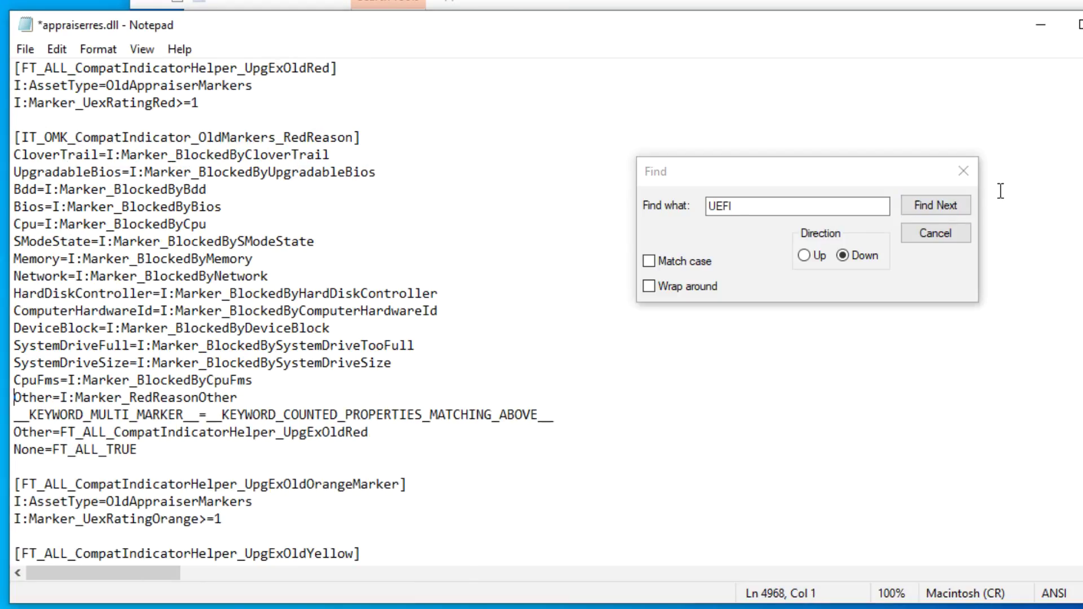
- Find the next UEFI match and delete the UefiSecureBoot line from the [IT_ALL_CompatIndicator_FreshMarkers_RedReason] section
{"action": "left_click", "coordinate": [935, 206]}
{"action": "scroll", "coordinate": [502, 363], "scroll_direction": "down", "scroll_amount": 1}
{"action": "left_click", "coordinate": [283, 450]}
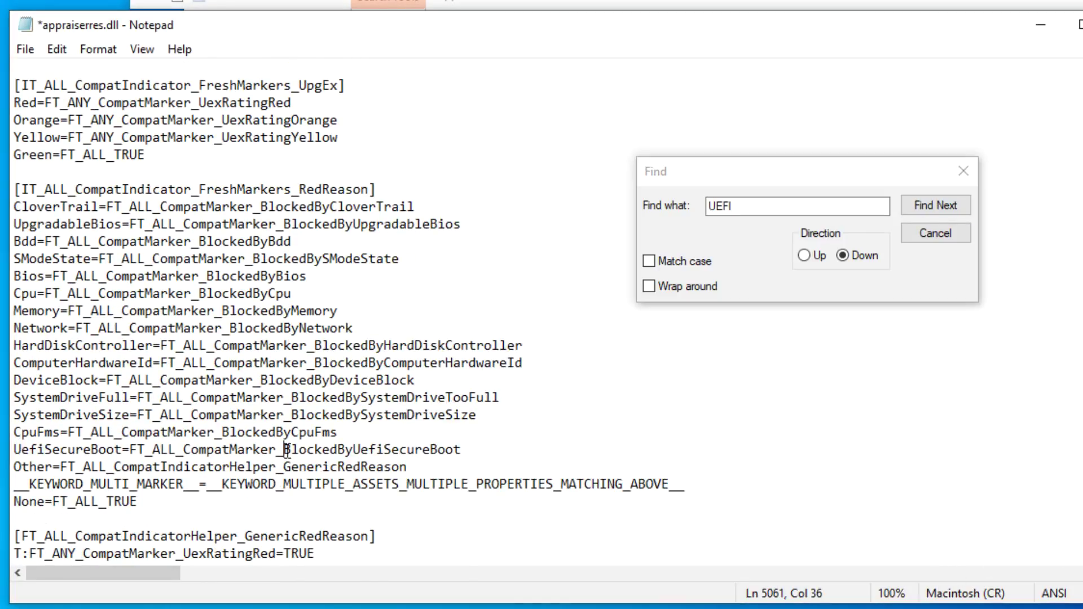
{"action": "key", "text": "Home"}
{"action": "key", "text": "shift+End"}
{"action": "key", "text": "Delete"}
{"action": "key", "text": "Delete"}
- Find the next UEFI match and delete the BlockedByUefiSecureBoot line from the [FT_ANY_CompatIndicatorHelper_SpecificRedReasons] section
{"action": "left_click", "coordinate": [935, 205]}
{"action": "scroll", "coordinate": [662, 346], "scroll_direction": "down", "scroll_amount": 2}
{"action": "left_click", "coordinate": [282, 449]}
{"action": "key", "text": "Home"}
{"action": "key", "text": "shift+End"}
{"action": "key", "text": "Delete"}
{"action": "key", "text": "Delete"}
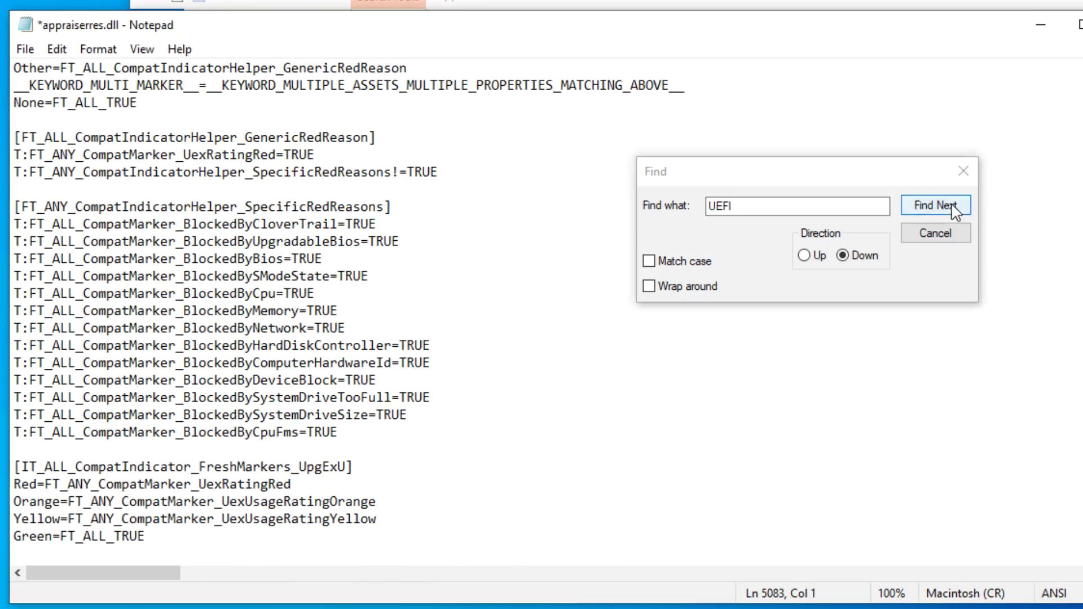
- Check for any remaining UEFI match, close the search, and save the edited appraiserres.dll
{"action": "left_click", "coordinate": [935, 205]}
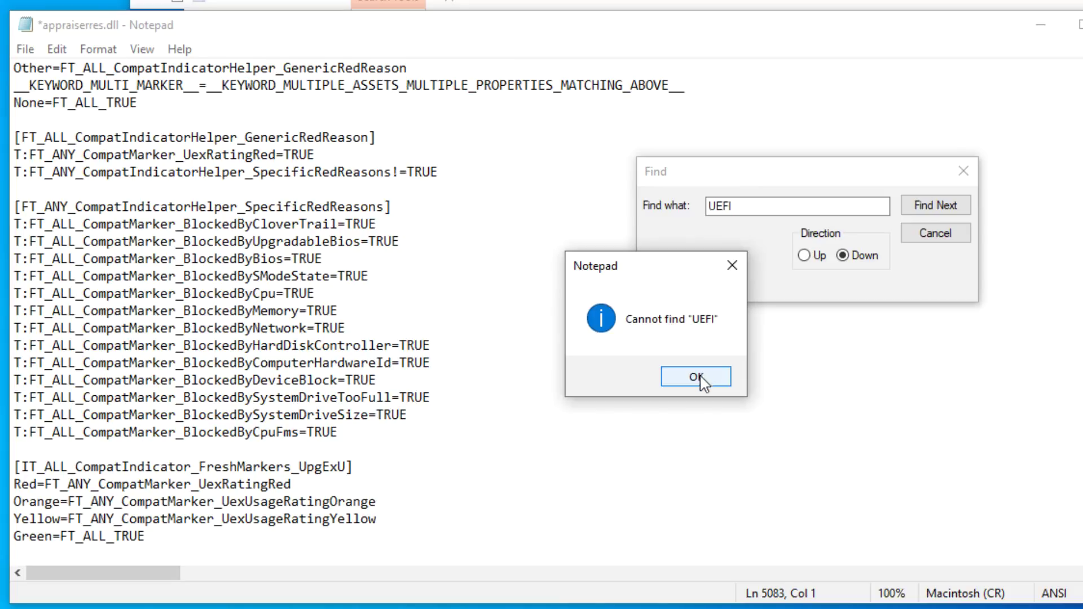
{"action": "left_click", "coordinate": [700, 379]}
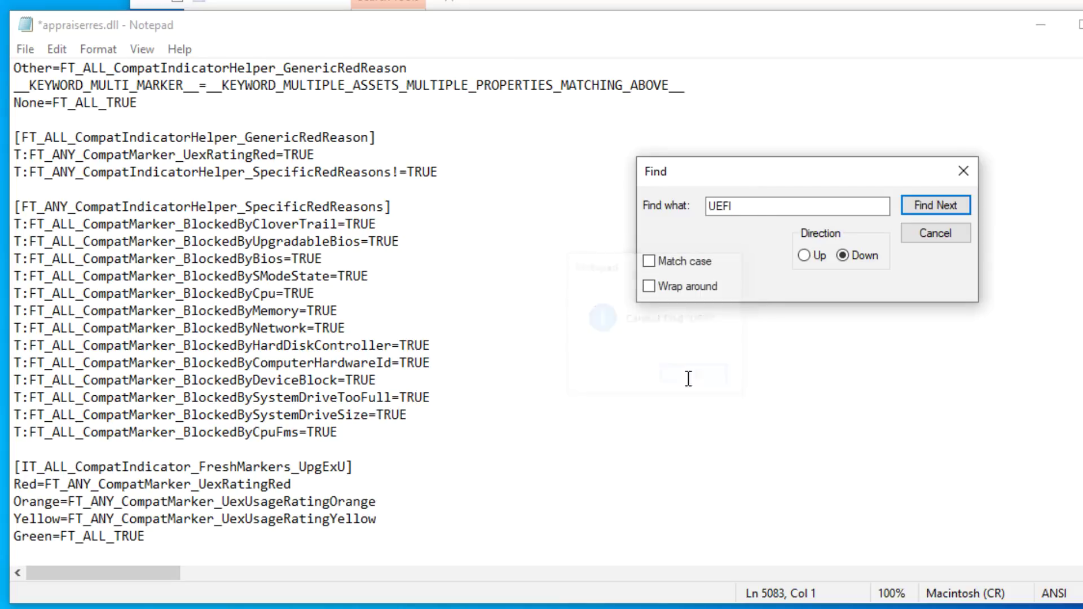
{"action": "left_click", "coordinate": [959, 175]}
{"action": "left_click", "coordinate": [25, 49]}
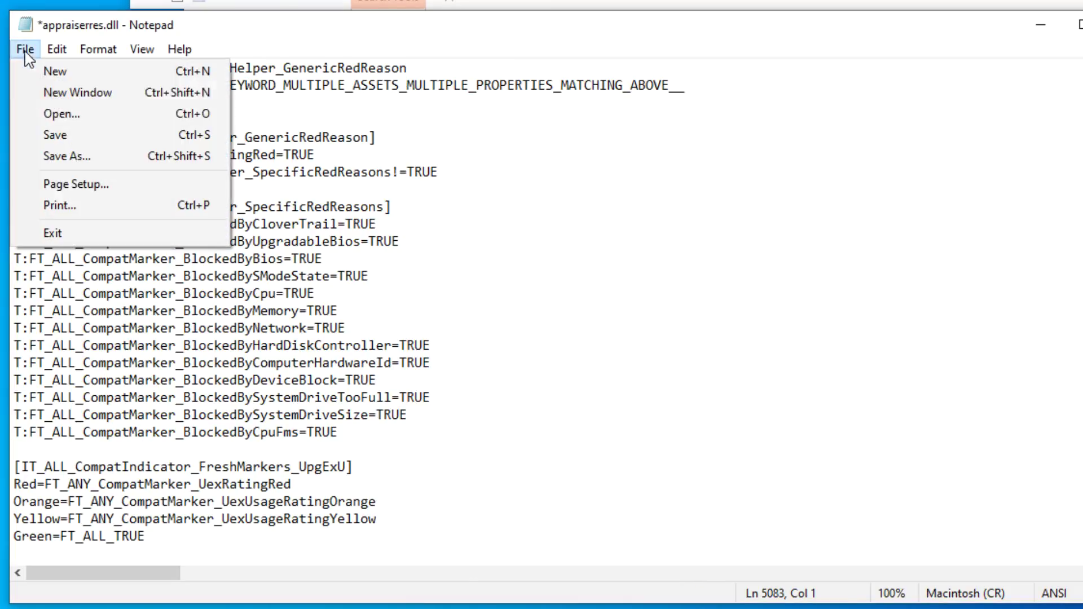
{"action": "left_click", "coordinate": [62, 135]}
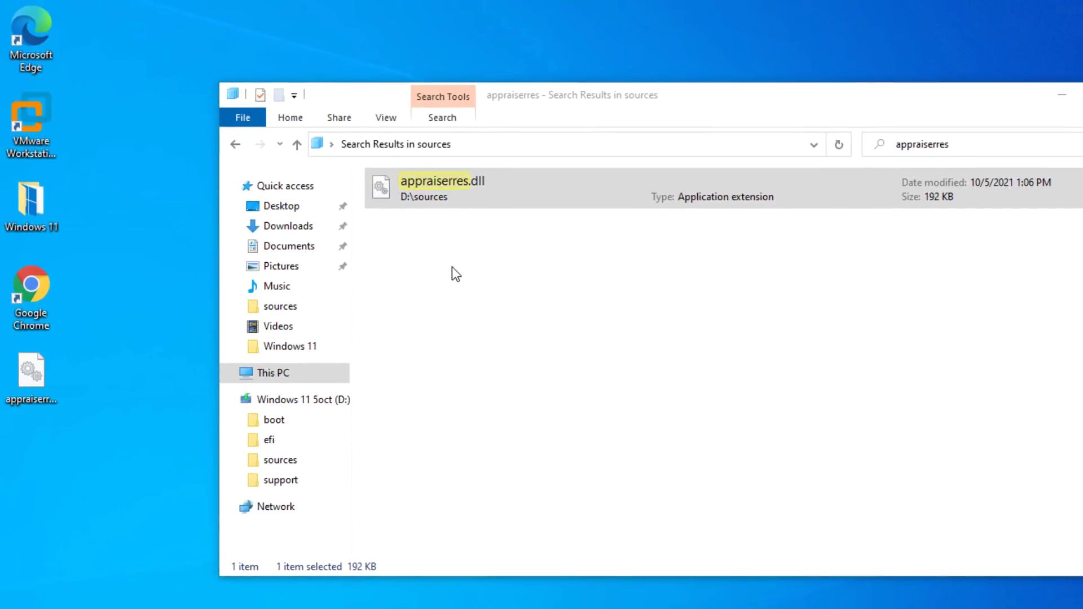
- Create a new folder named Org on the desktop
{"action": "right_click", "coordinate": [75, 503]}
{"action": "mouse_move", "coordinate": [184, 446]}
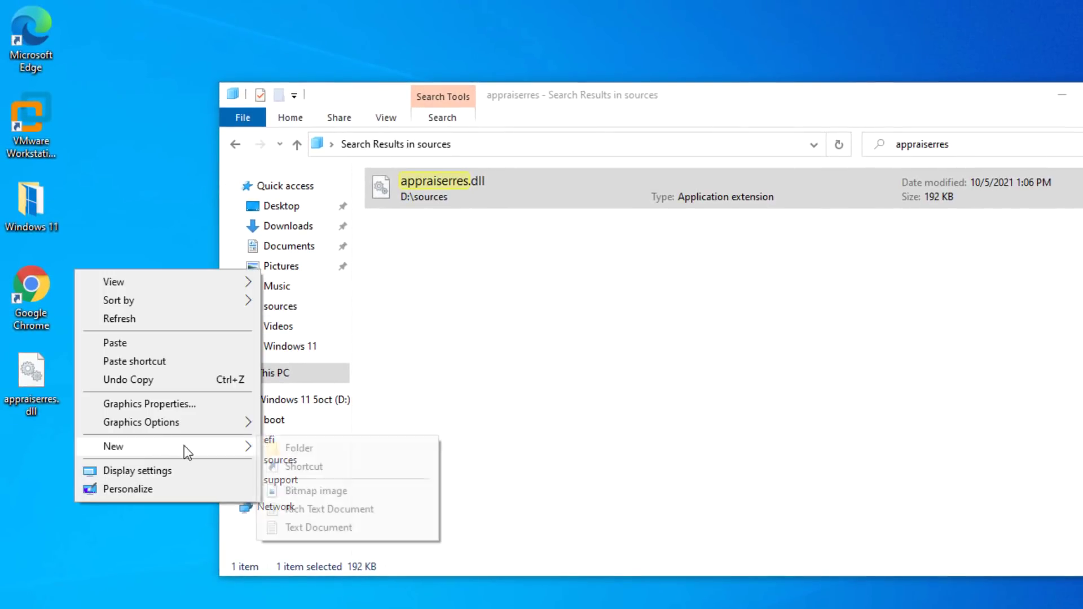
{"action": "left_click", "coordinate": [271, 448]}
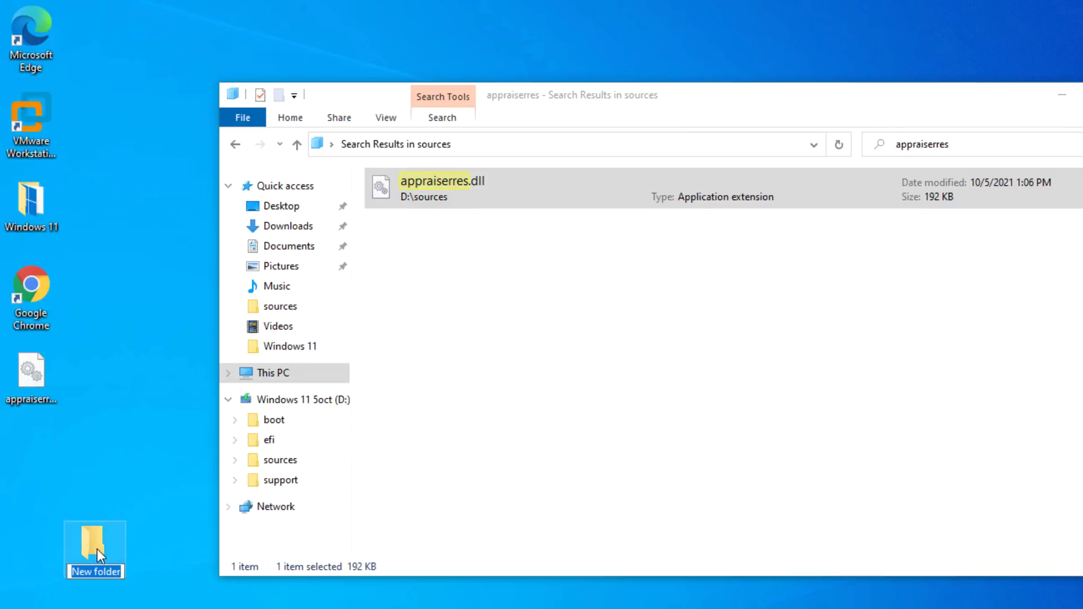
{"action": "type", "text": "o"}
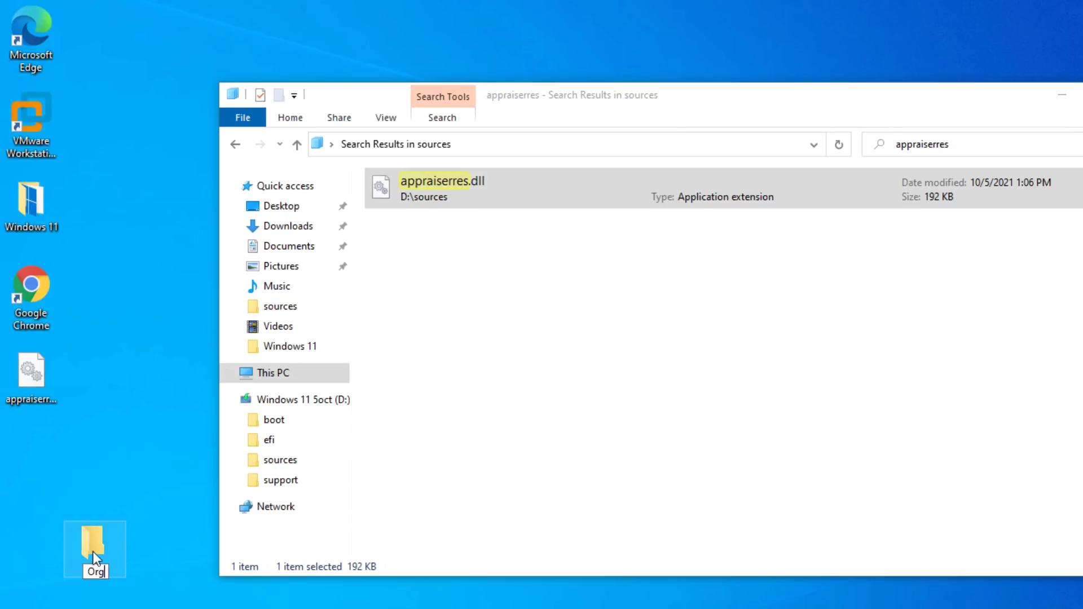
{"action": "key", "text": "Return"}
- Copy the original appraiserres.dll from D:\sources into the Org folder and check the folder's contents
{"action": "left_click_drag", "start_coordinate": [440, 179], "coordinate": [93, 538]}
{"action": "double_click", "coordinate": [90, 549]}
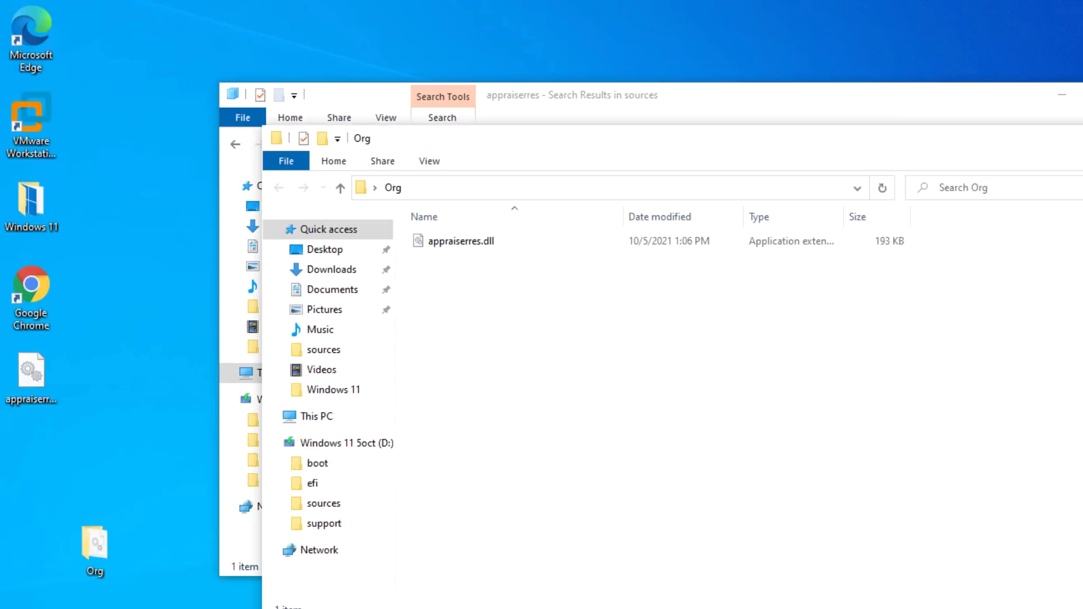
{"action": "key", "text": "alt+F4"}
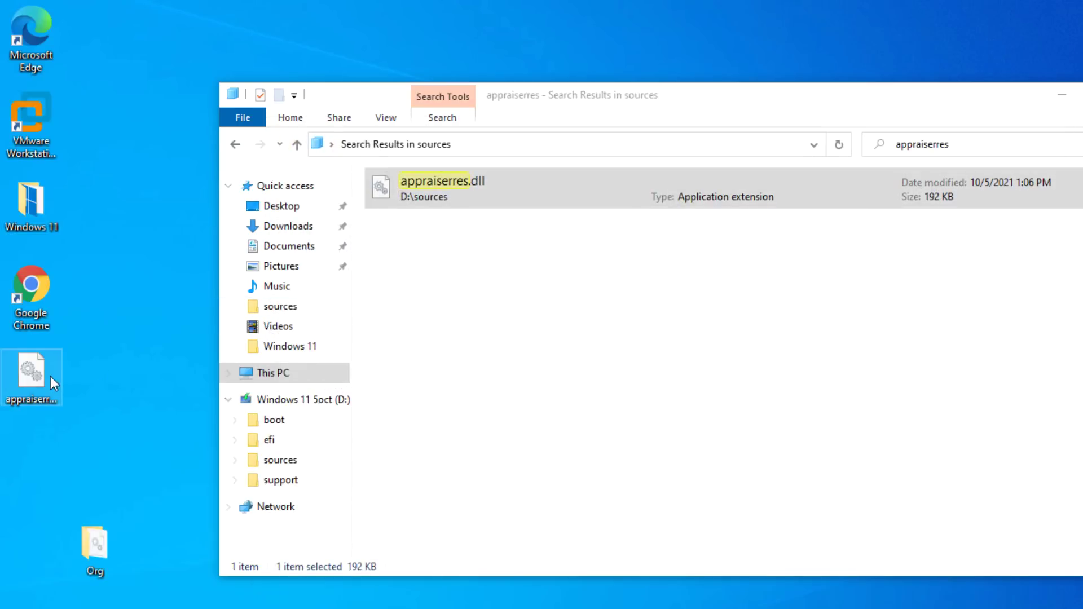
- Return to the USB drive's sources folder and replace its appraiserres.dll with the edited copy from the desktop
{"action": "left_click_drag", "start_coordinate": [755, 375], "coordinate": [745, 389]}
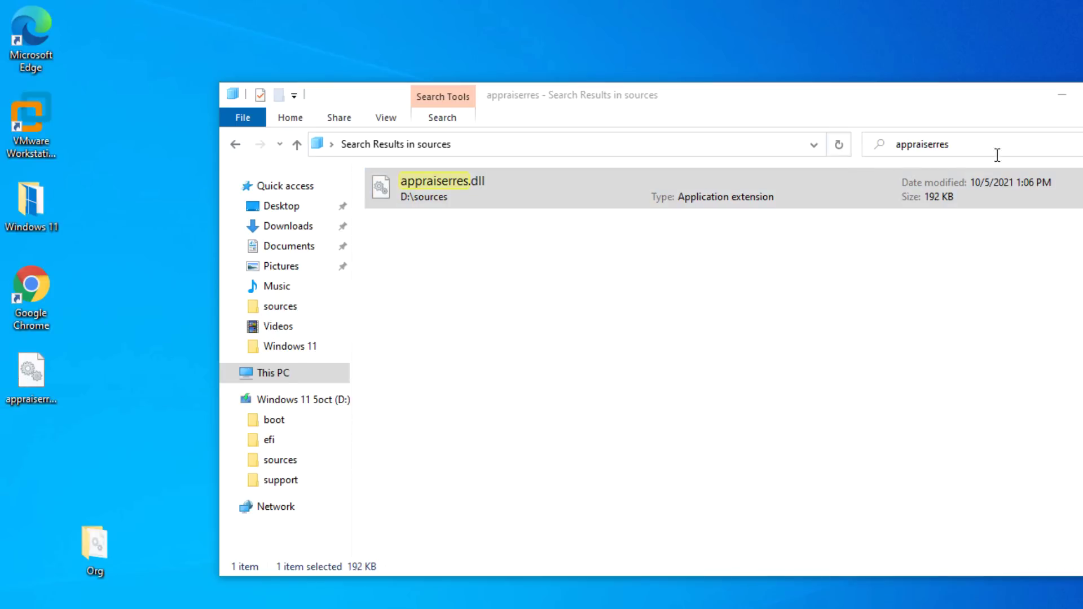
{"action": "key", "text": "Escape"}
{"action": "left_click_drag", "start_coordinate": [31, 373], "coordinate": [962, 393]}
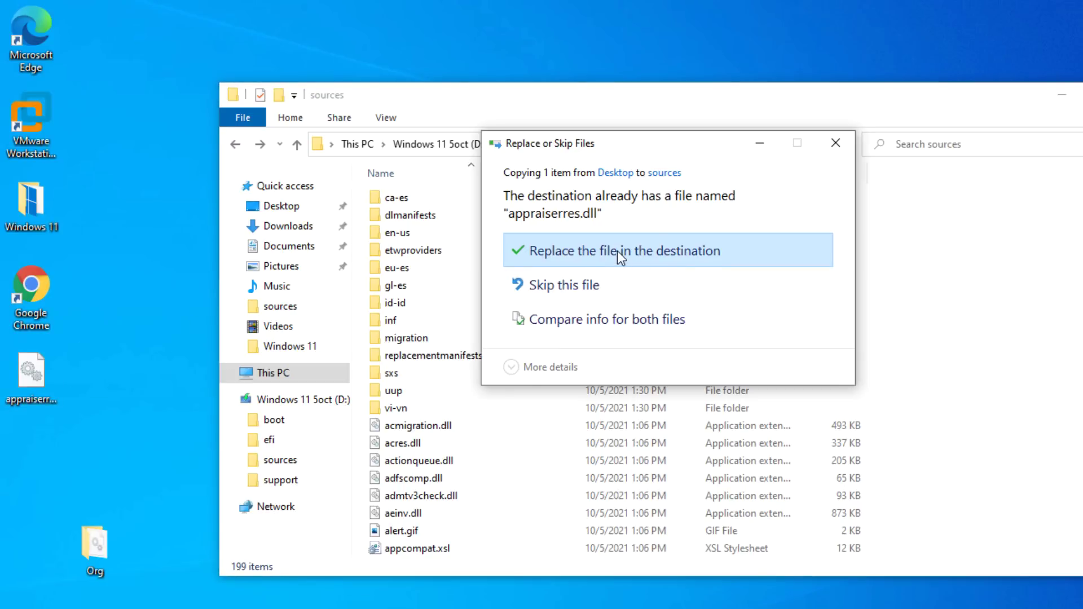
{"action": "left_click", "coordinate": [617, 251]}
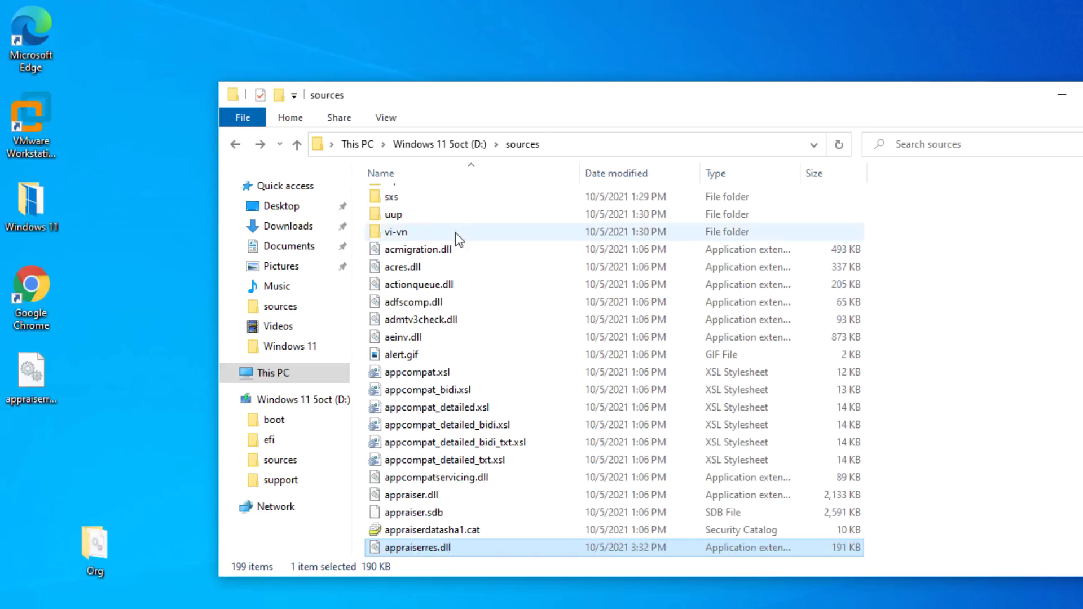
- Go to the root of the Windows 11 5oct (D:) drive and launch setup.exe
{"action": "left_click", "coordinate": [429, 144]}
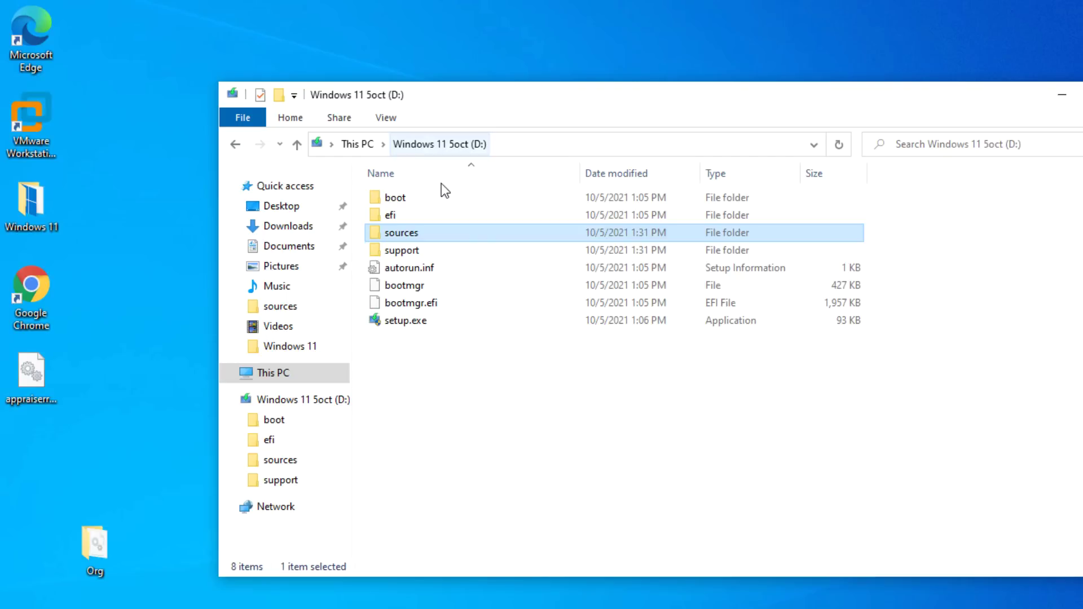
{"action": "left_click", "coordinate": [405, 323]}
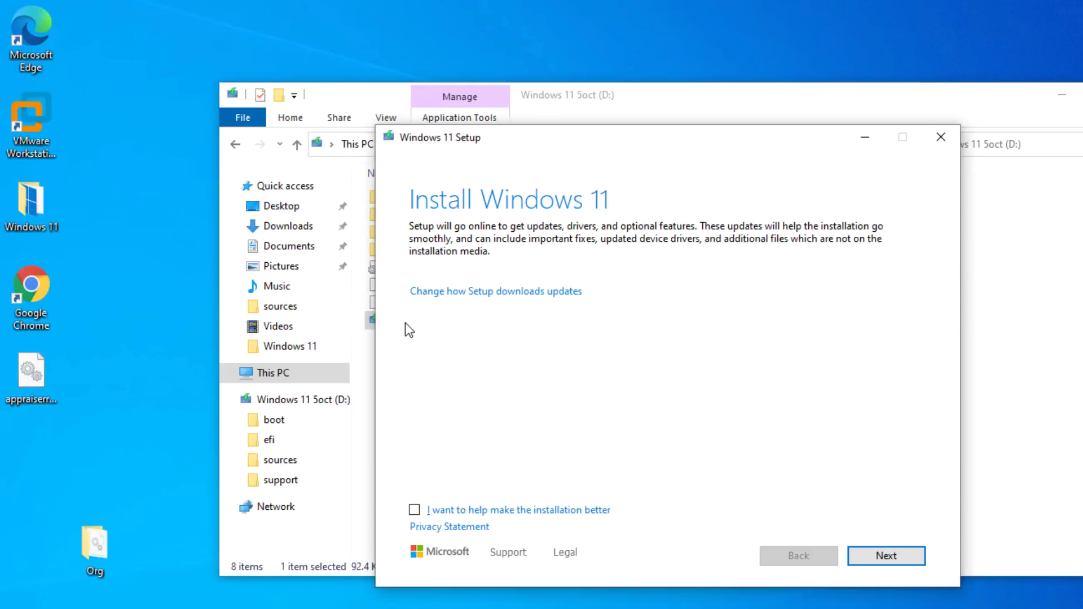
- Change how Setup downloads updates to Not right now and continue with the Windows 11 setup
{"action": "left_click", "coordinate": [223, 229]}
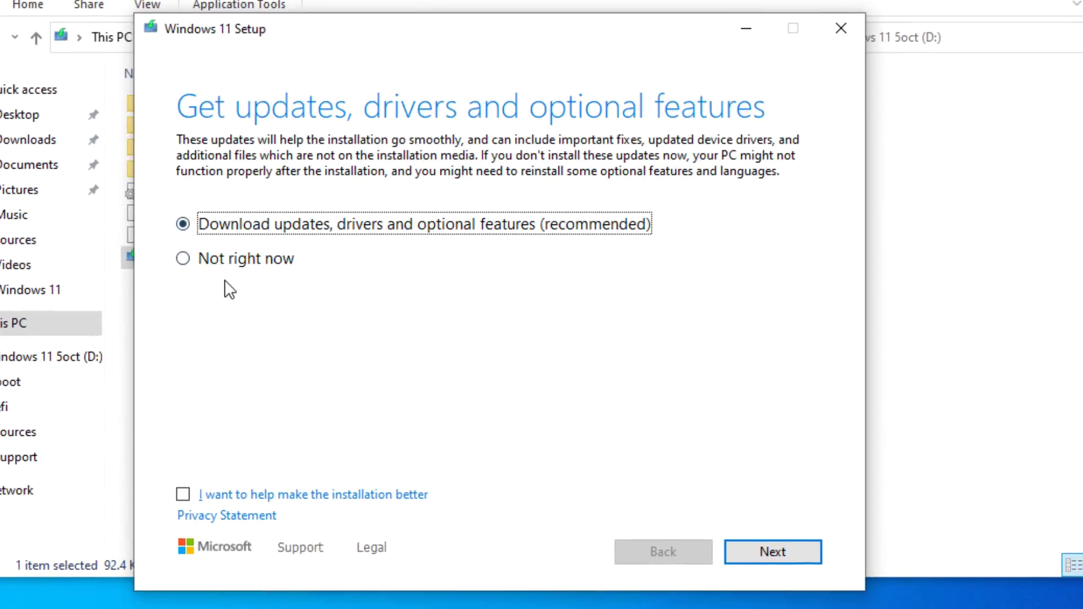
{"action": "left_click", "coordinate": [219, 260]}
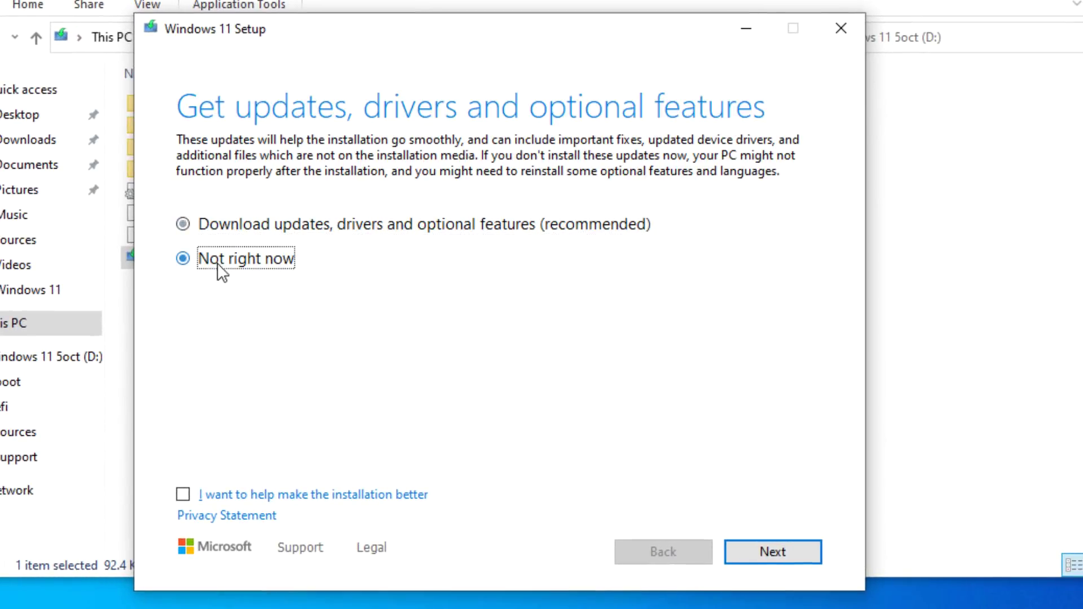
{"action": "left_click", "coordinate": [790, 551]}
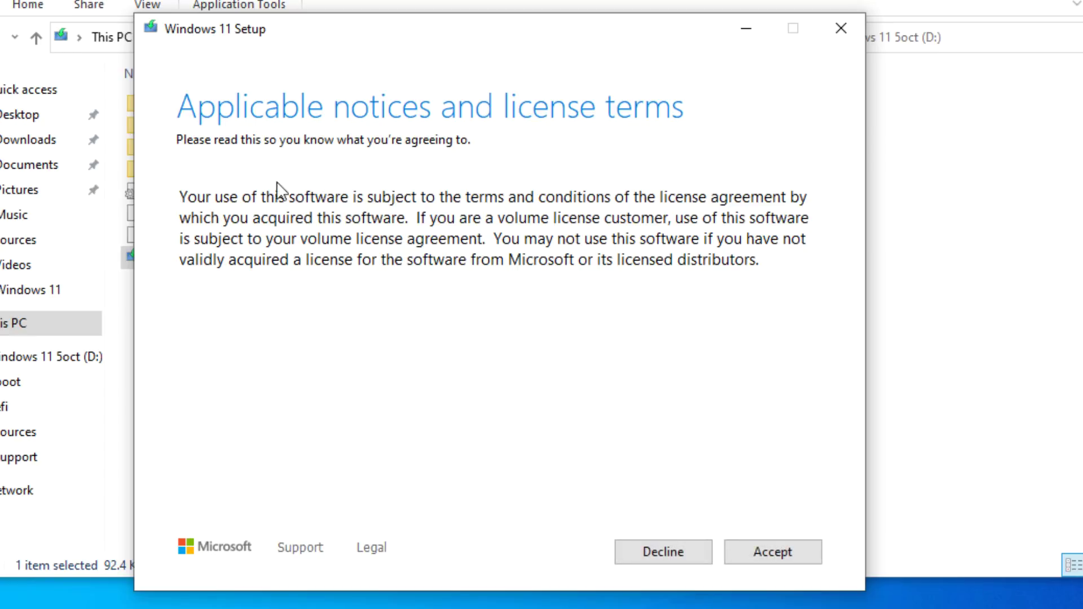
- Accept the license terms and start installing Windows 11 Enterprise, keeping personal files and apps
{"action": "left_click", "coordinate": [759, 544]}
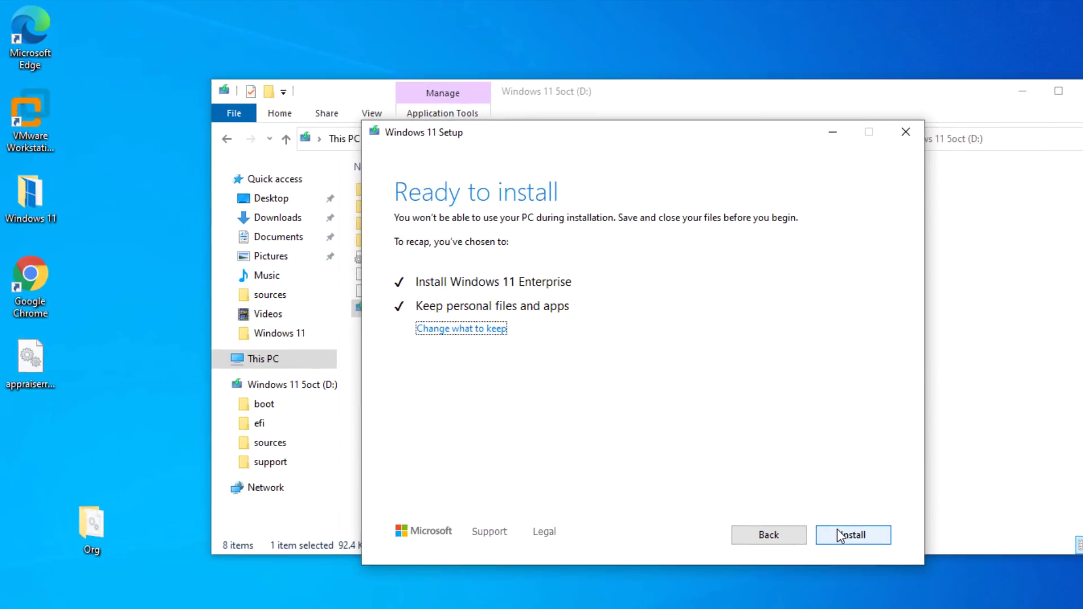
{"action": "left_click", "coordinate": [841, 535]}
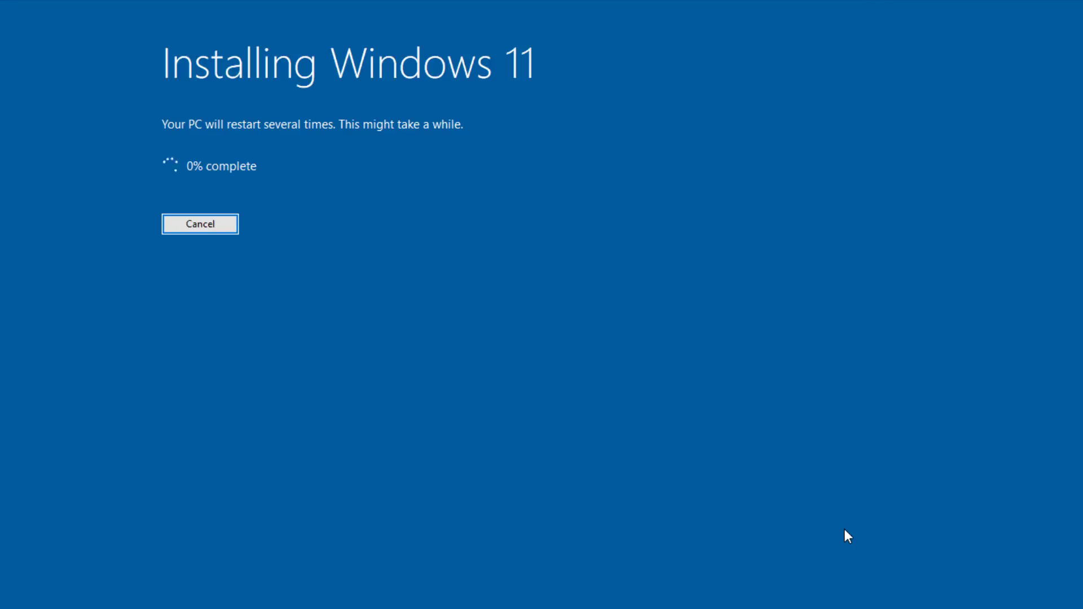
{"action": "key", "text": "super"}
{"action": "key", "text": "super"}
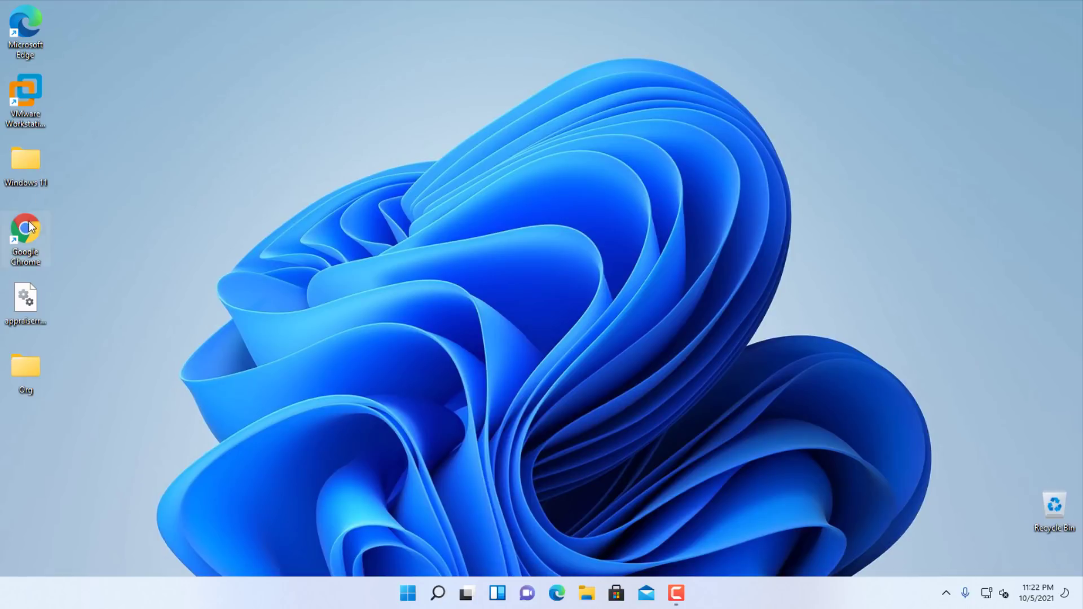
{"action": "left_click", "coordinate": [25, 99]}
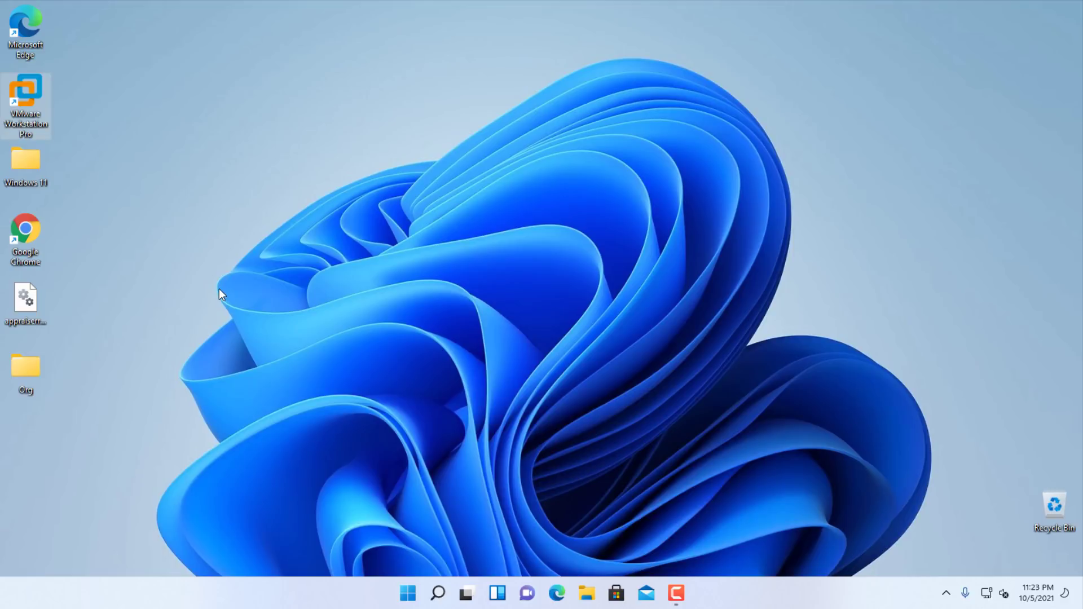
- Run winver to check the installed Windows version and build, and close the version information
{"action": "key", "text": "super+r"}
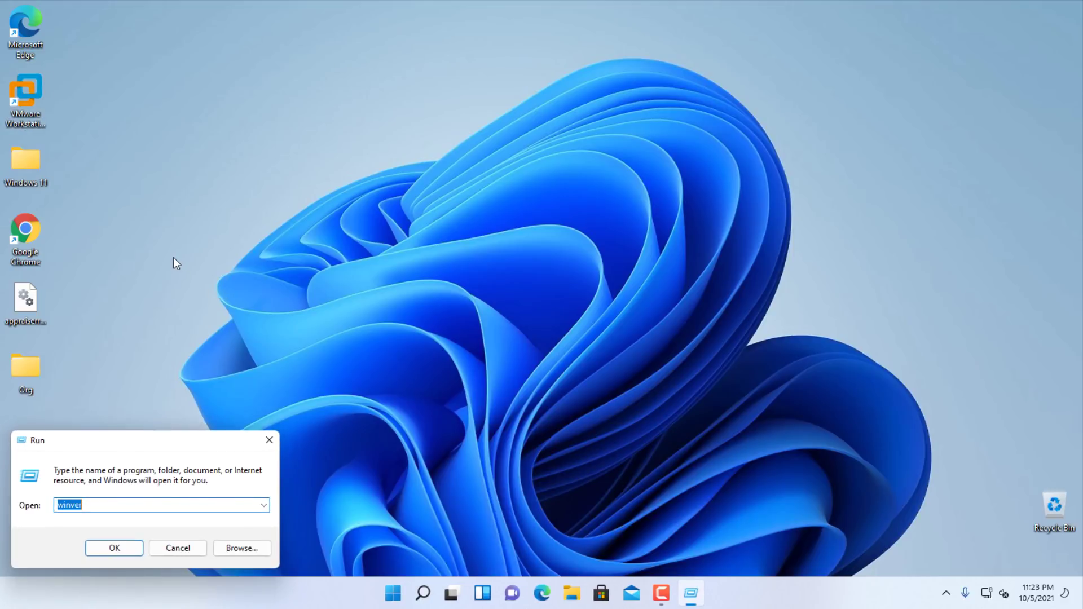
{"action": "key", "text": "Return"}
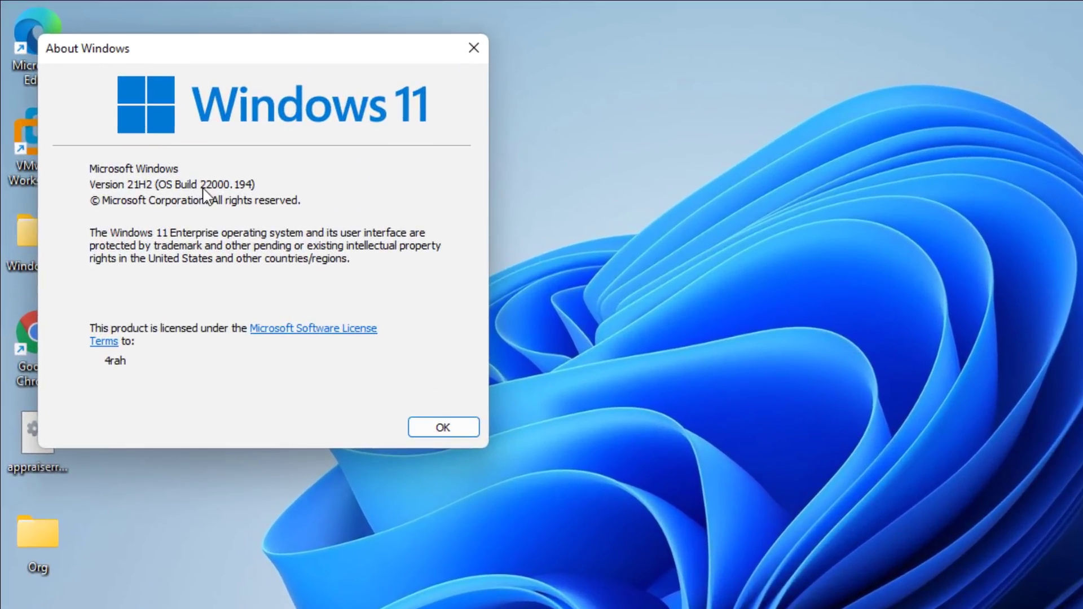
{"action": "left_click", "coordinate": [465, 59]}
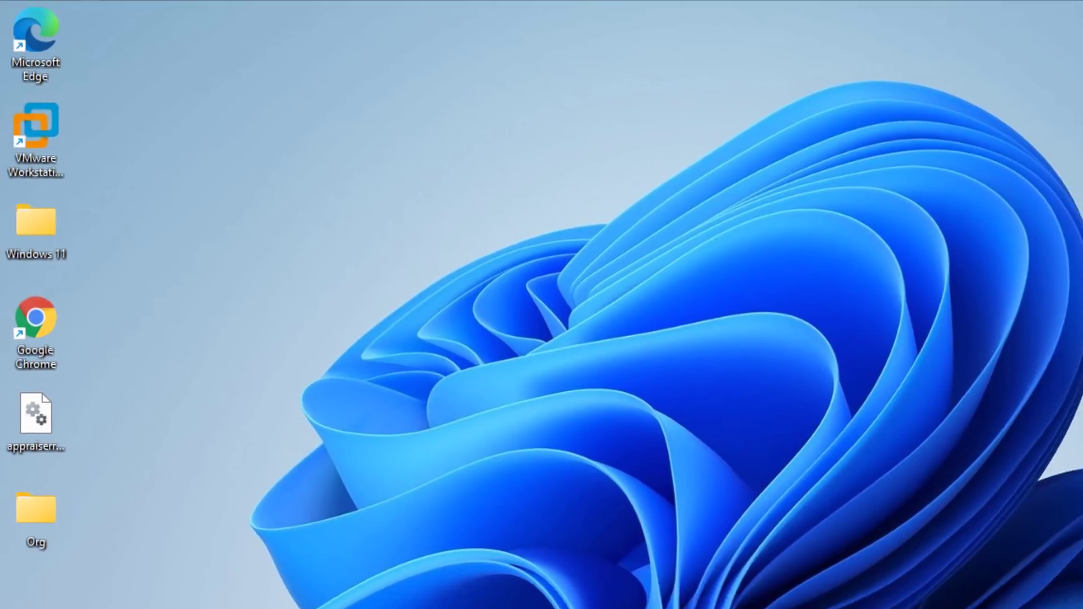
- Open the taskbar settings and go to Windows Update to review the updates offered to this PC
{"action": "right_click", "coordinate": [374, 593]}
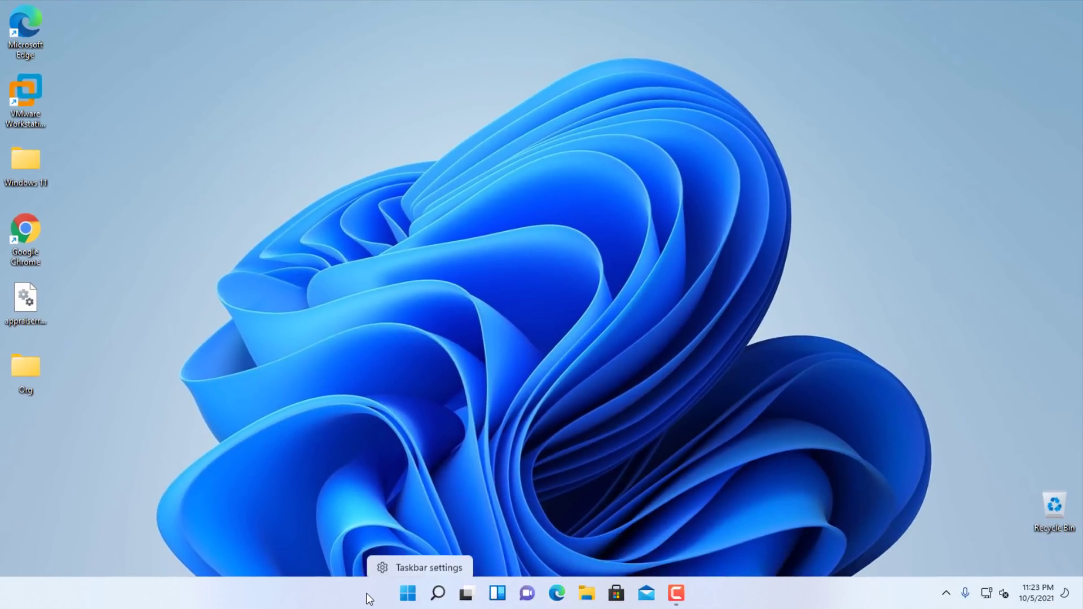
{"action": "left_click", "coordinate": [391, 567]}
{"action": "left_click", "coordinate": [97, 418]}
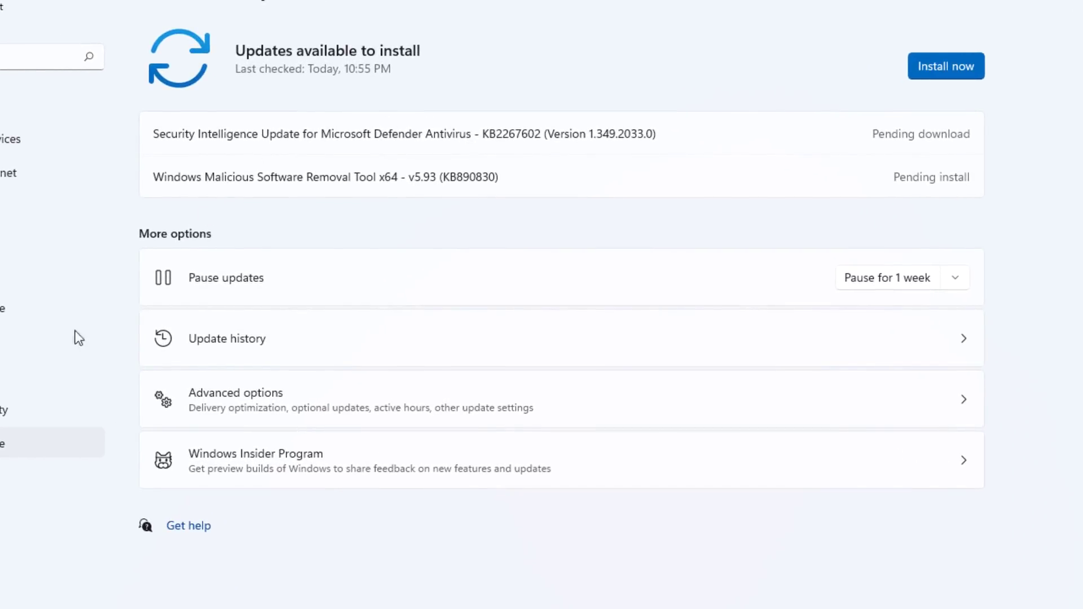
- Open the system's About page and highlight the processor model and the OS build in the specifications
{"action": "left_click", "coordinate": [51, 104]}
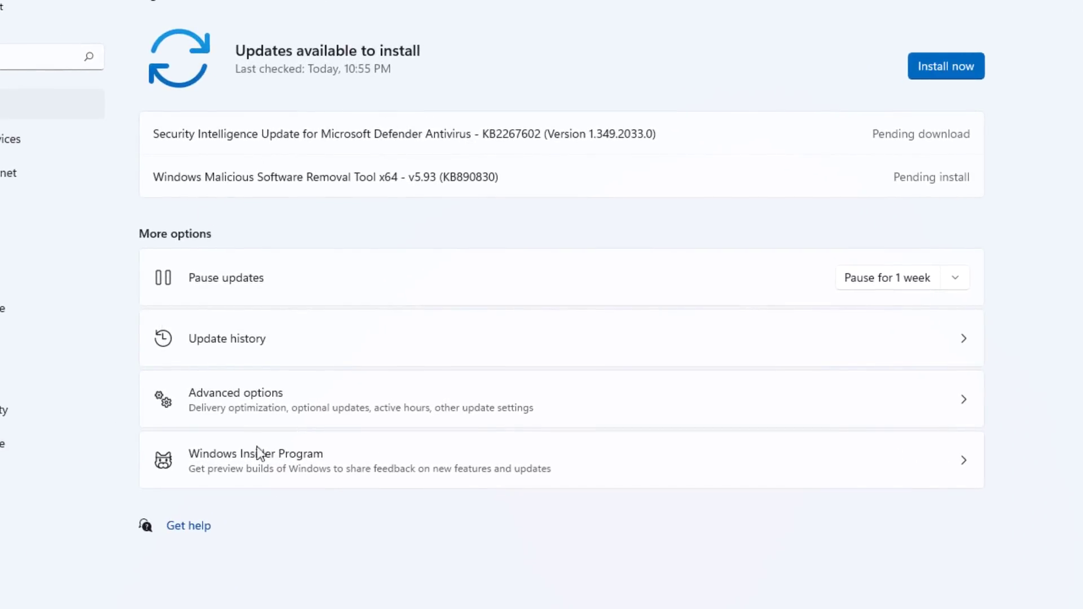
{"action": "scroll", "coordinate": [307, 507], "scroll_direction": "down", "scroll_amount": 5}
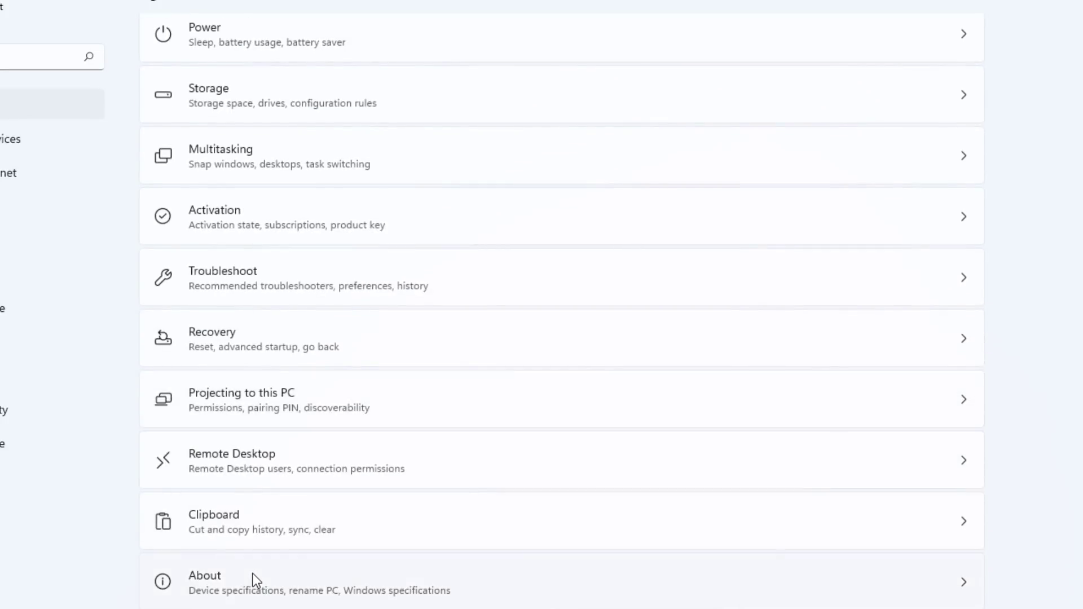
{"action": "left_click", "coordinate": [255, 579]}
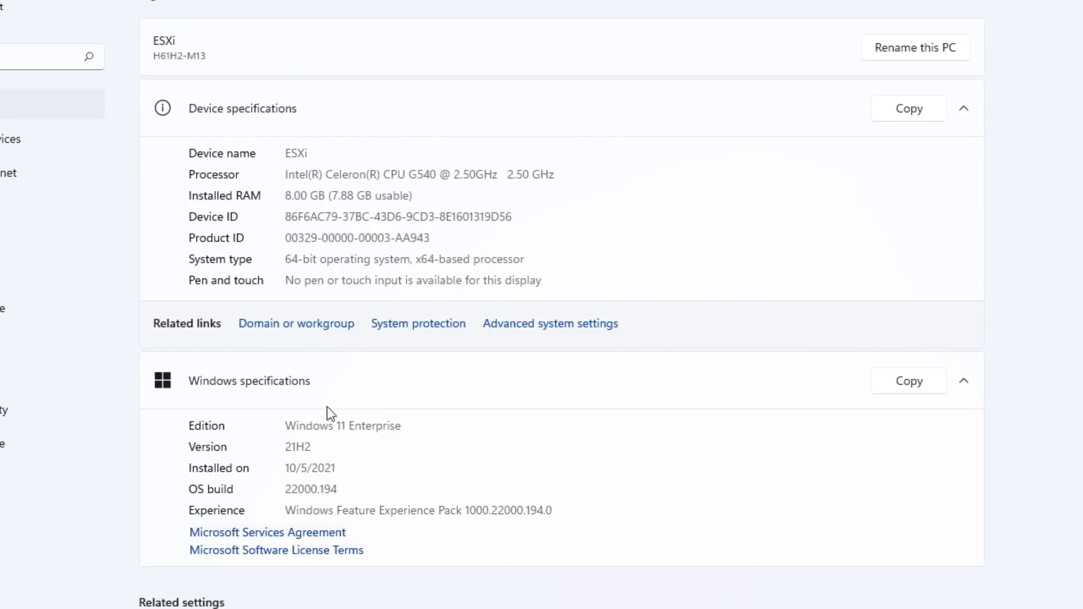
{"action": "double_click", "coordinate": [433, 173]}
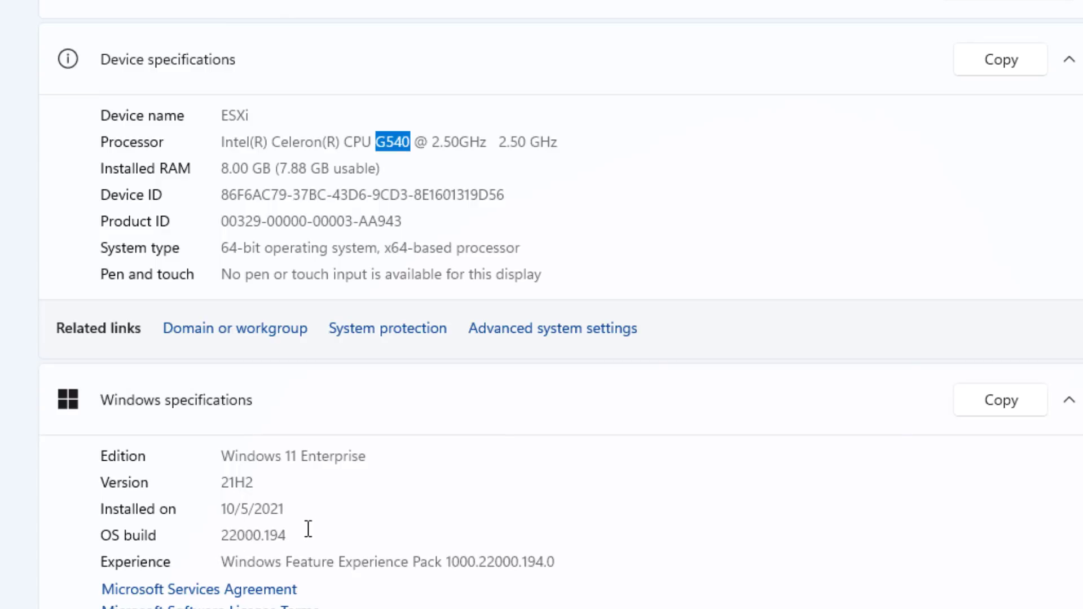
{"action": "left_click_drag", "start_coordinate": [307, 531], "coordinate": [156, 539]}
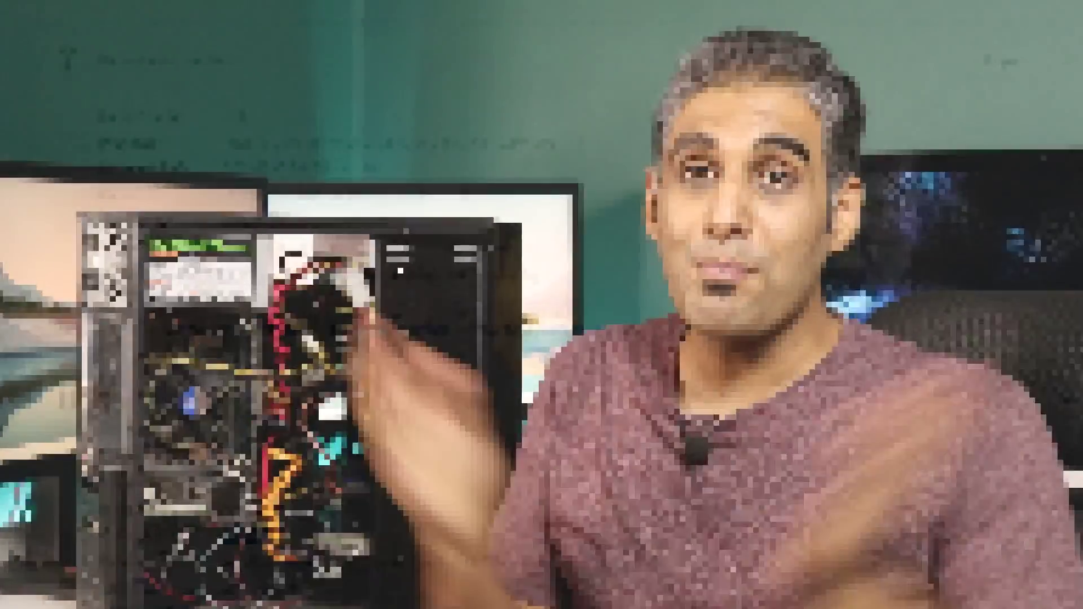